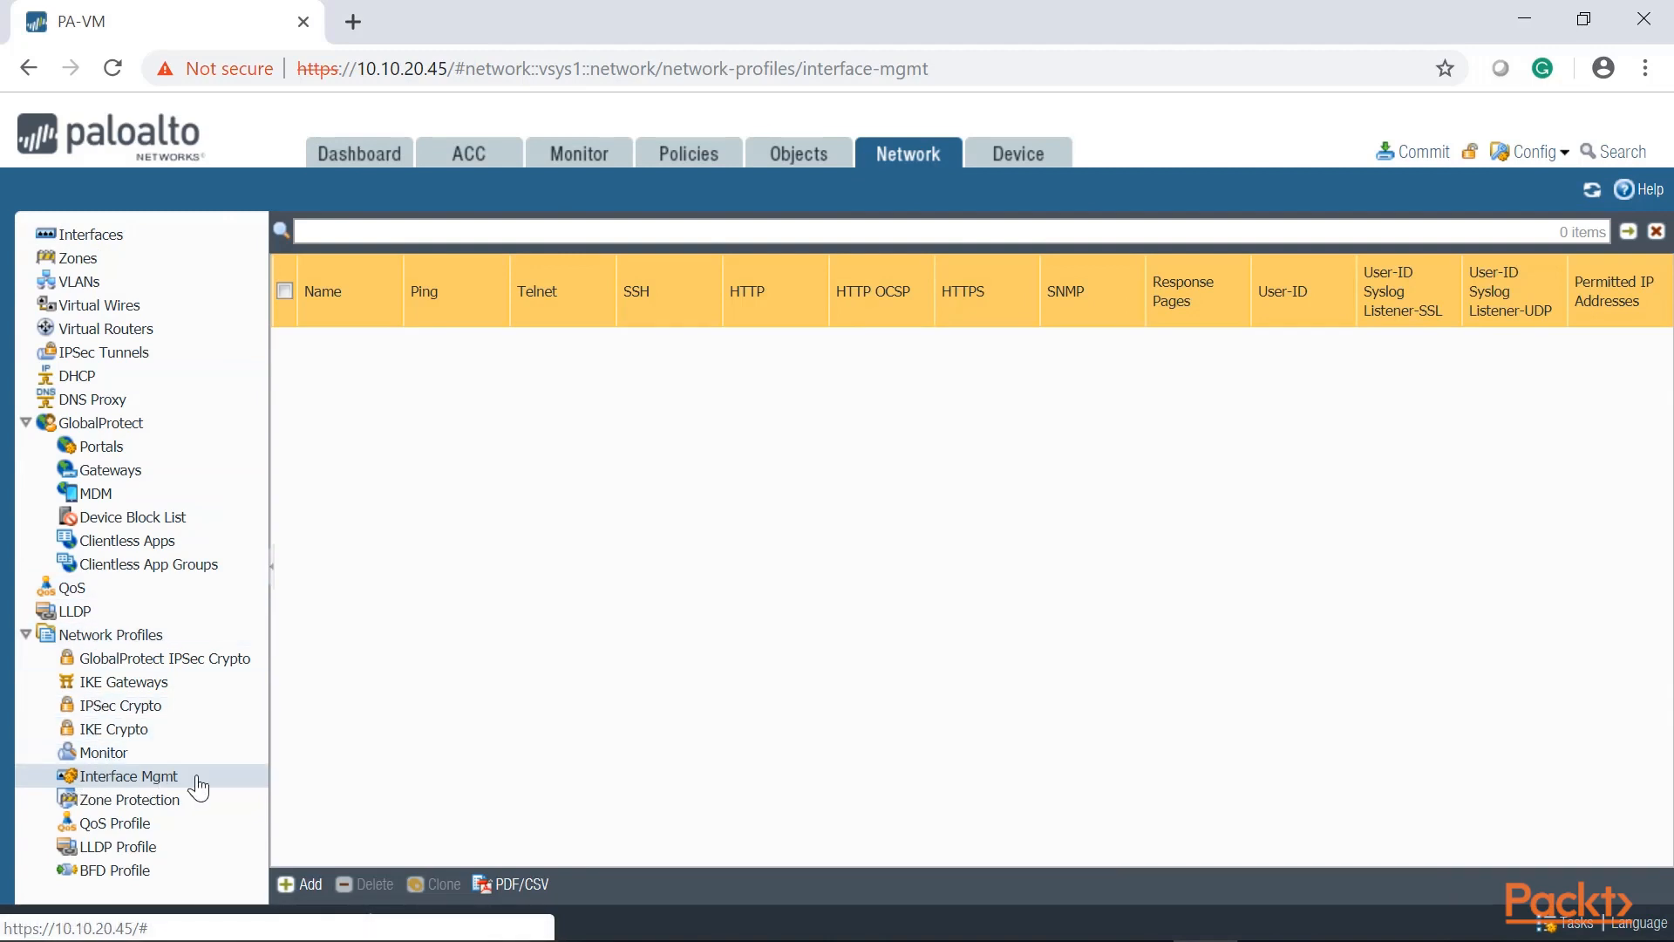
# Start a new interface management profile that allows the HTTPS, SSH, Ping and SNMP services.
pyautogui.click(299, 884)
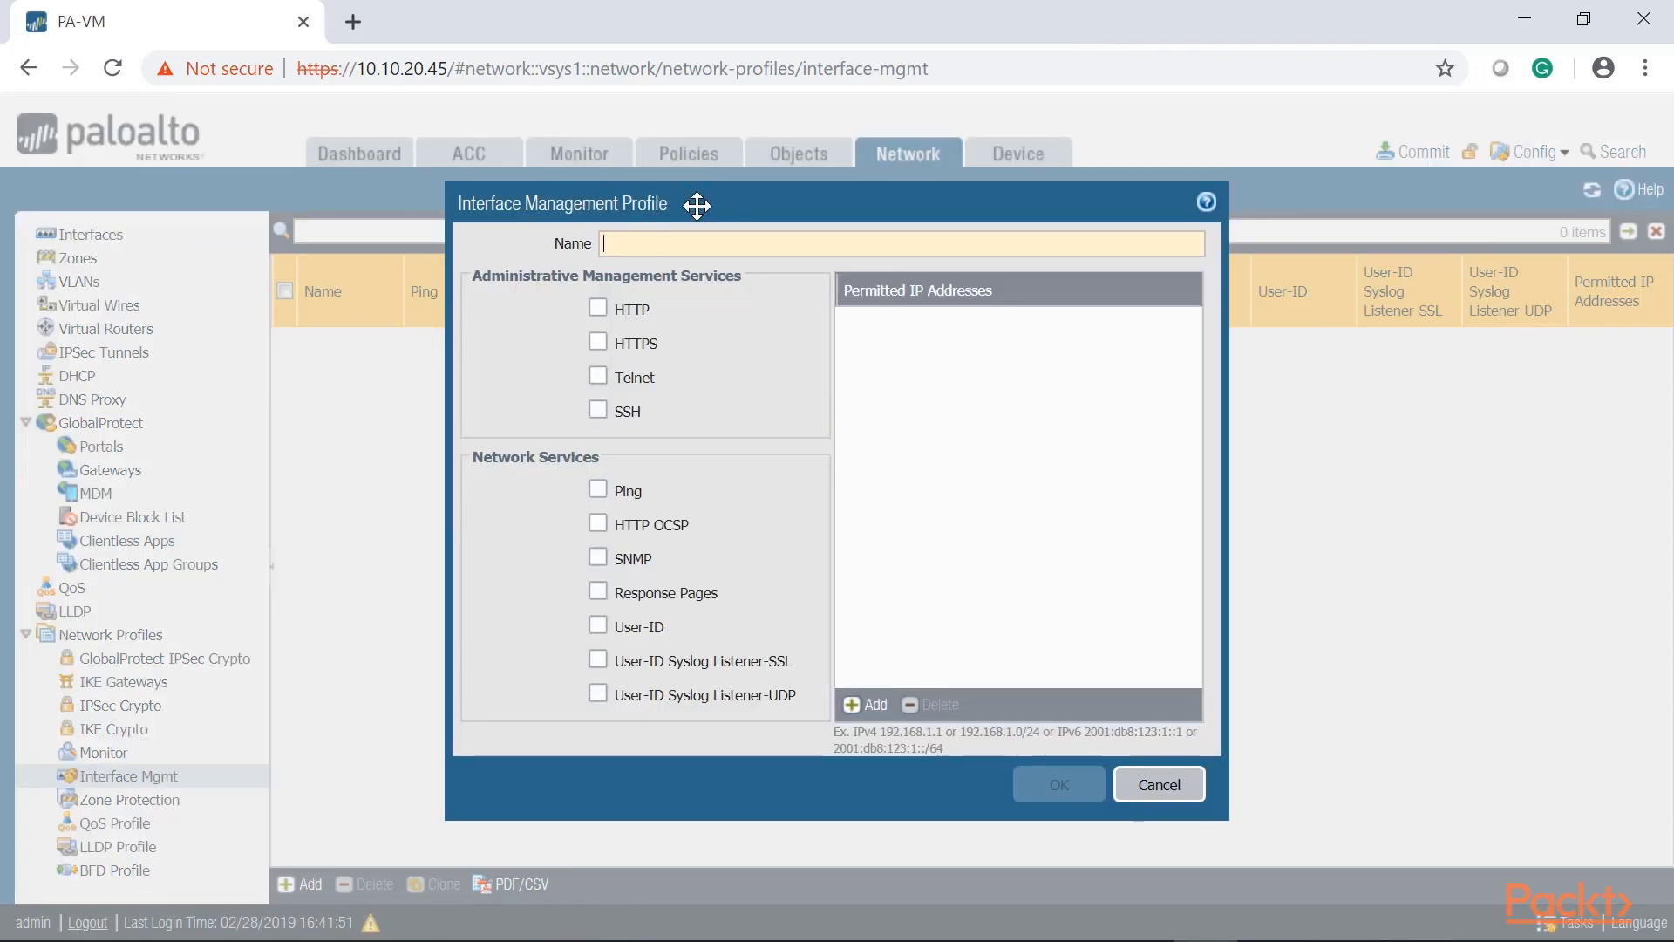
pyautogui.moveTo(733, 196); pyautogui.dragTo(576, 196)
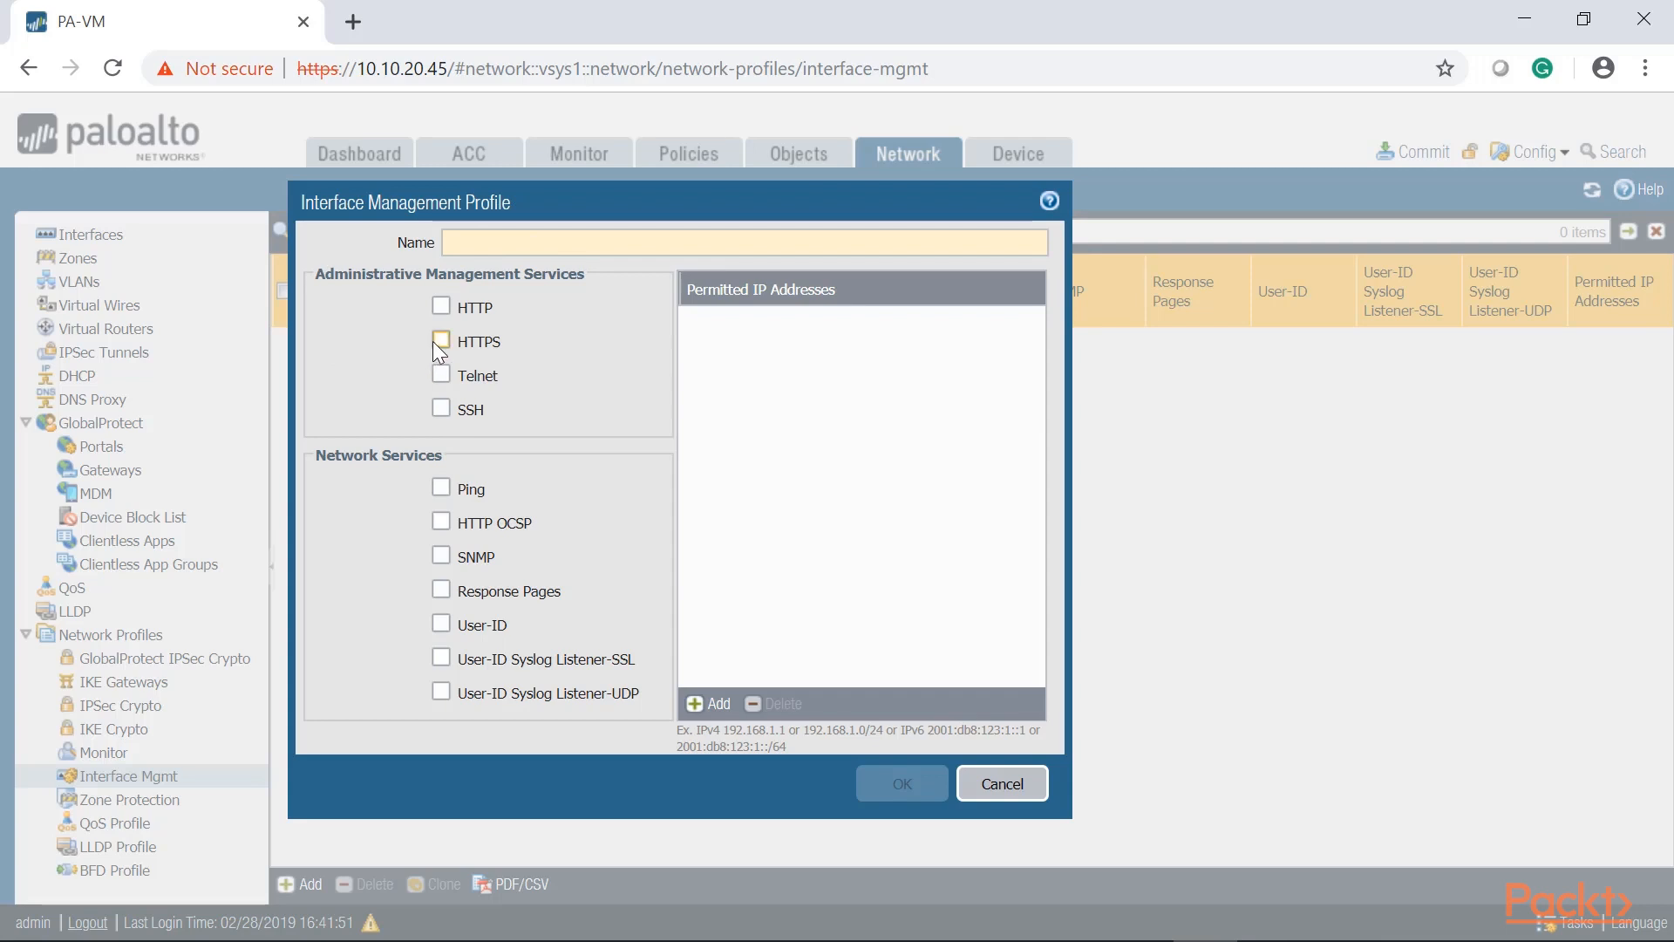
pyautogui.click(449, 410)
# Add 10.0.0.0/24 to the permitted IP addresses of the interface management profile.
pyautogui.click(720, 702)
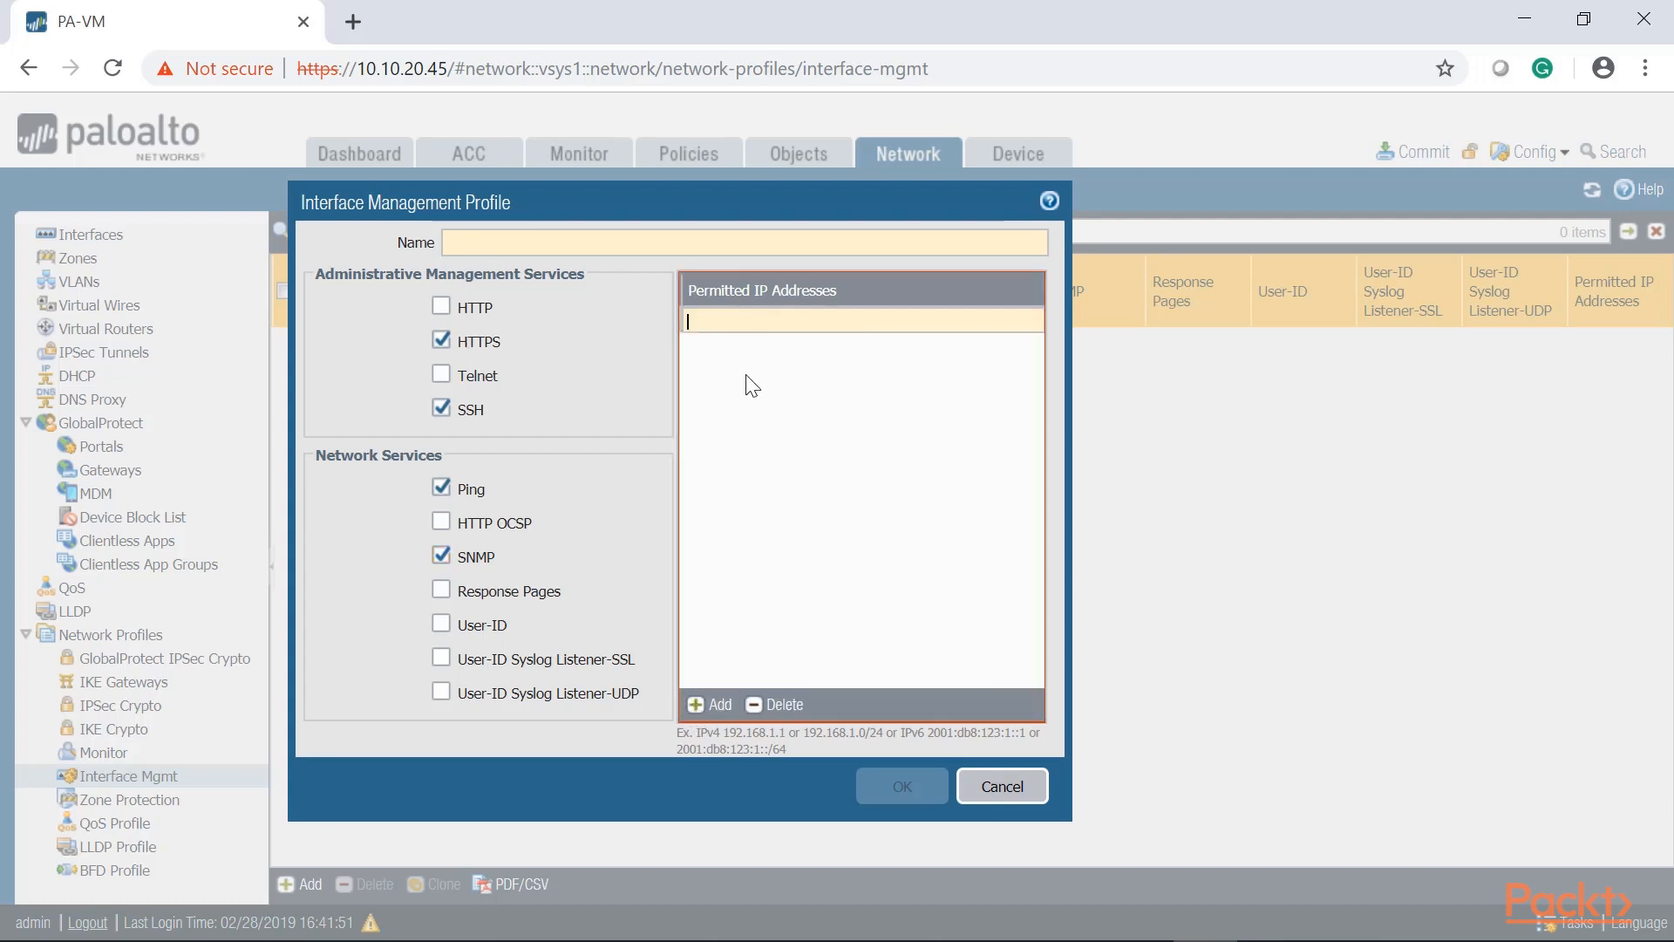
pyautogui.write('10.0.0.0/')
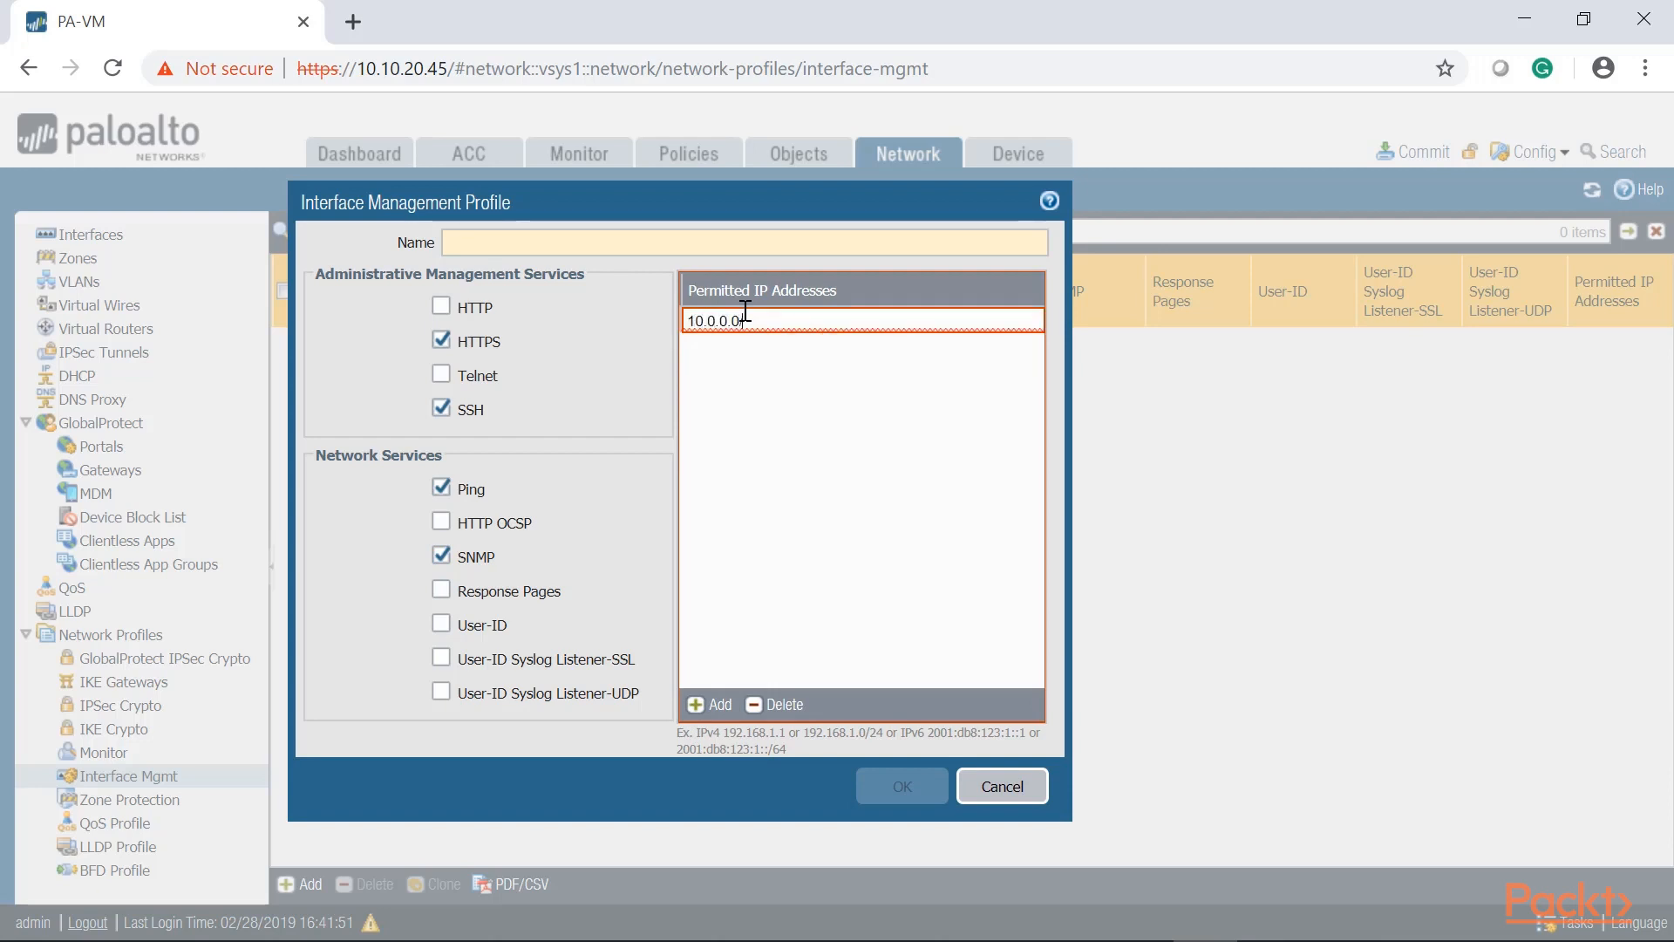
pyautogui.write('24')
pyautogui.click(742, 453)
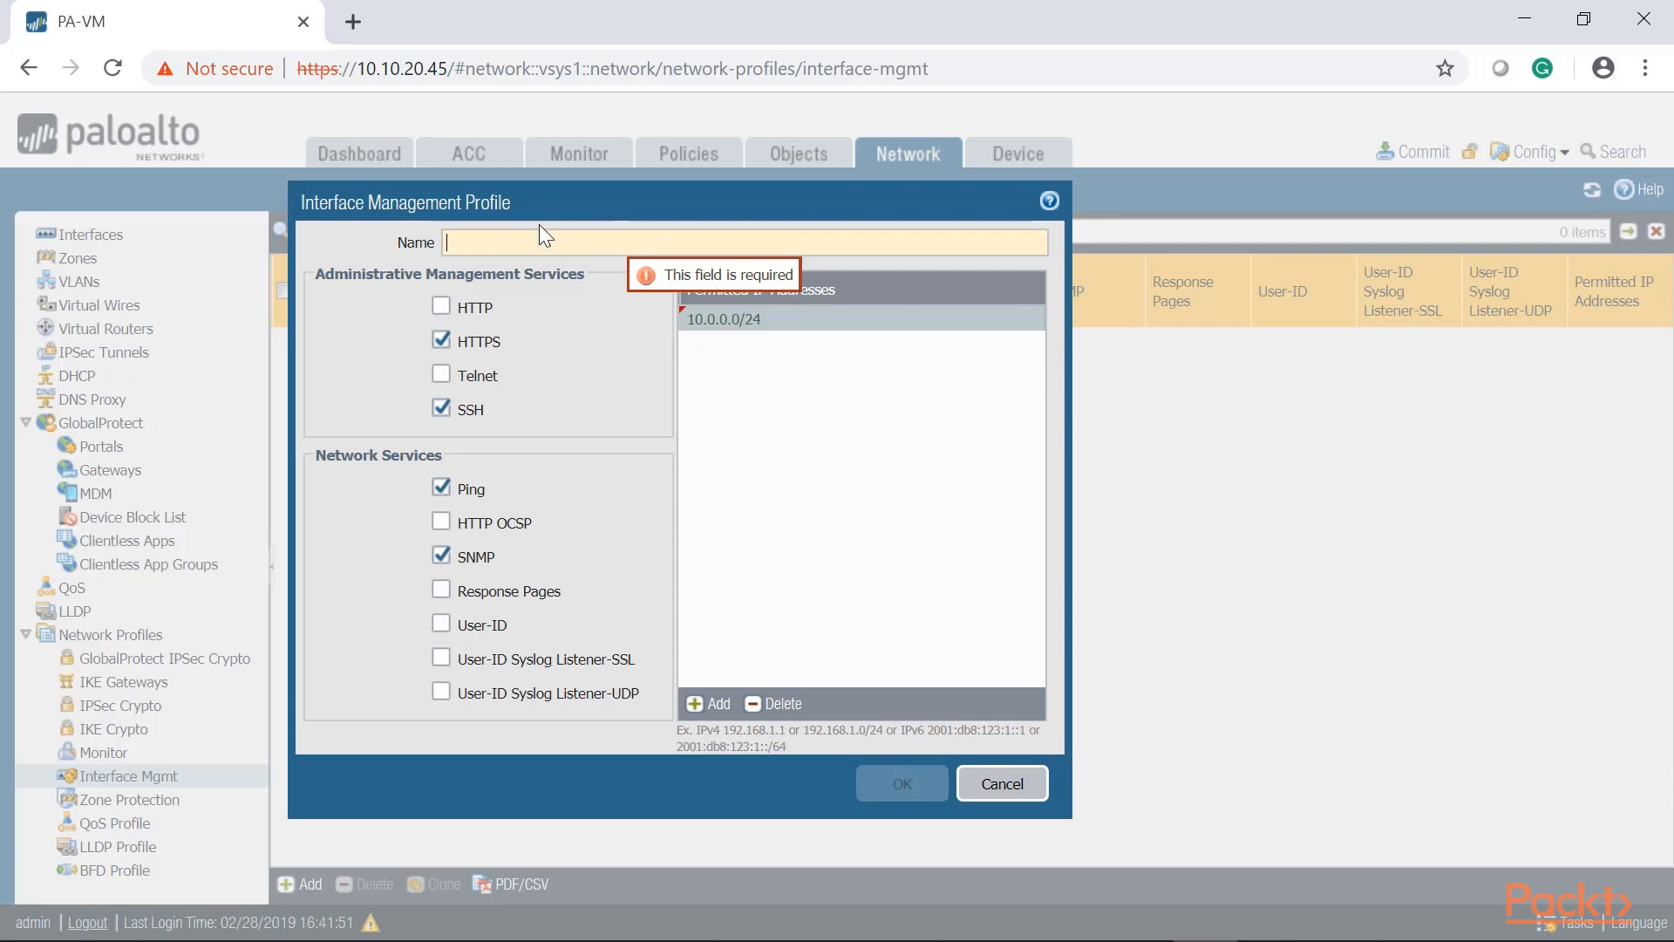
# Name the interface management profile MGMT-HTTPS-SSH-ICMP-SNMP and save it.
pyautogui.write('MGMT-')
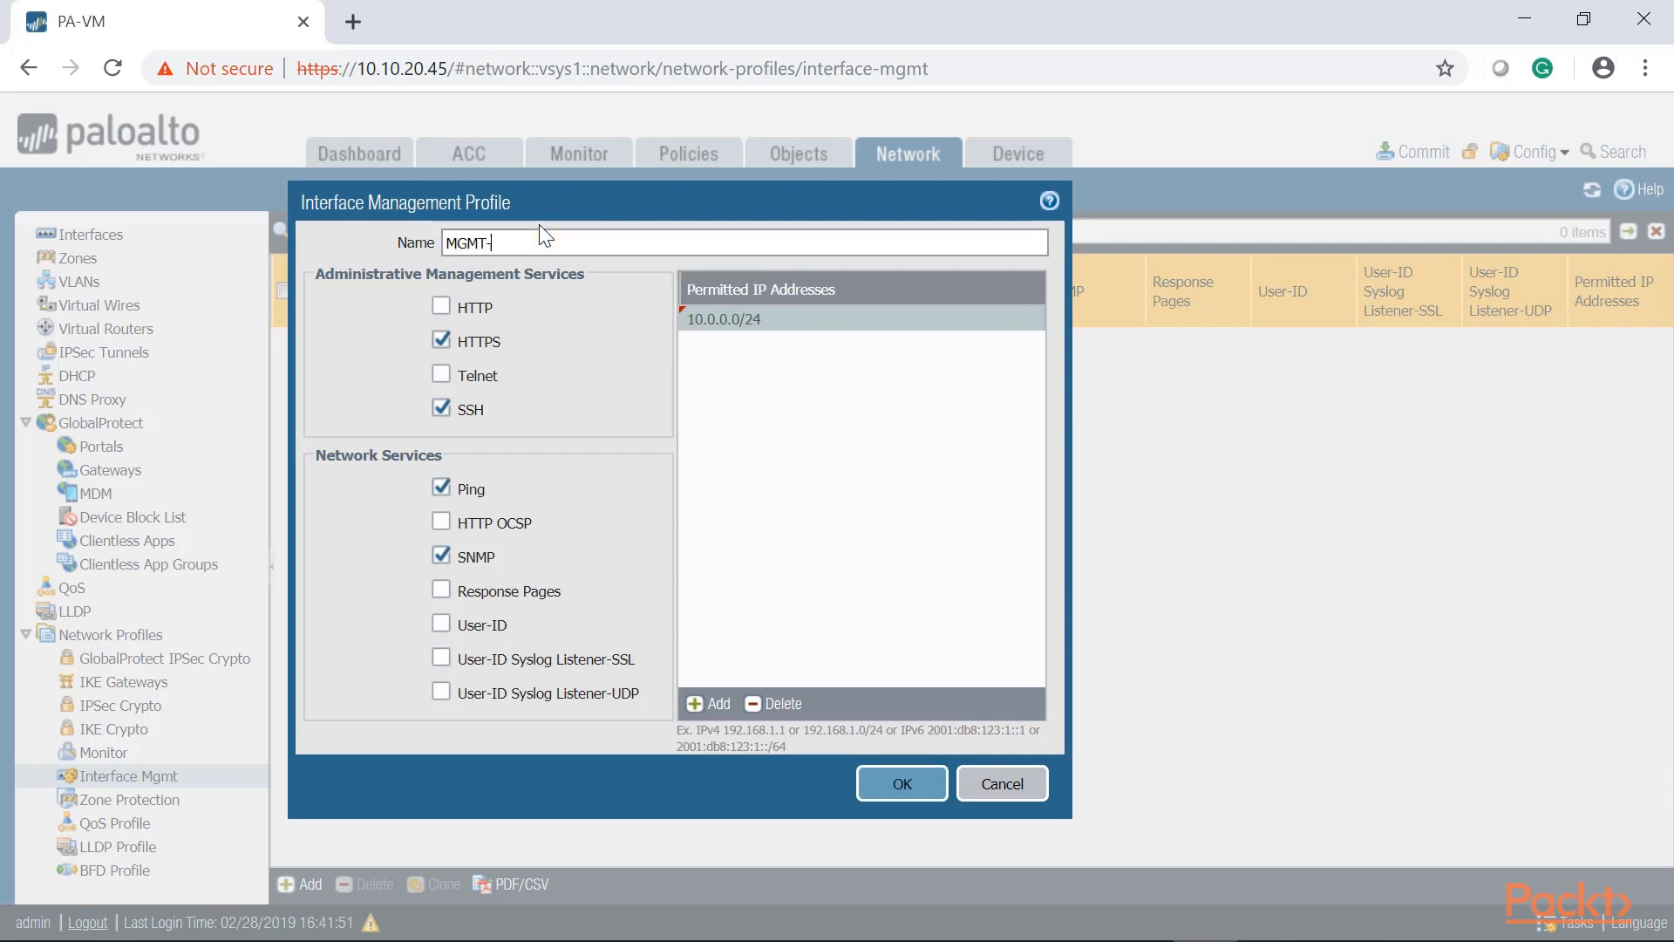
pyautogui.write('HTTPS-SSH-ICMP-SNMP')
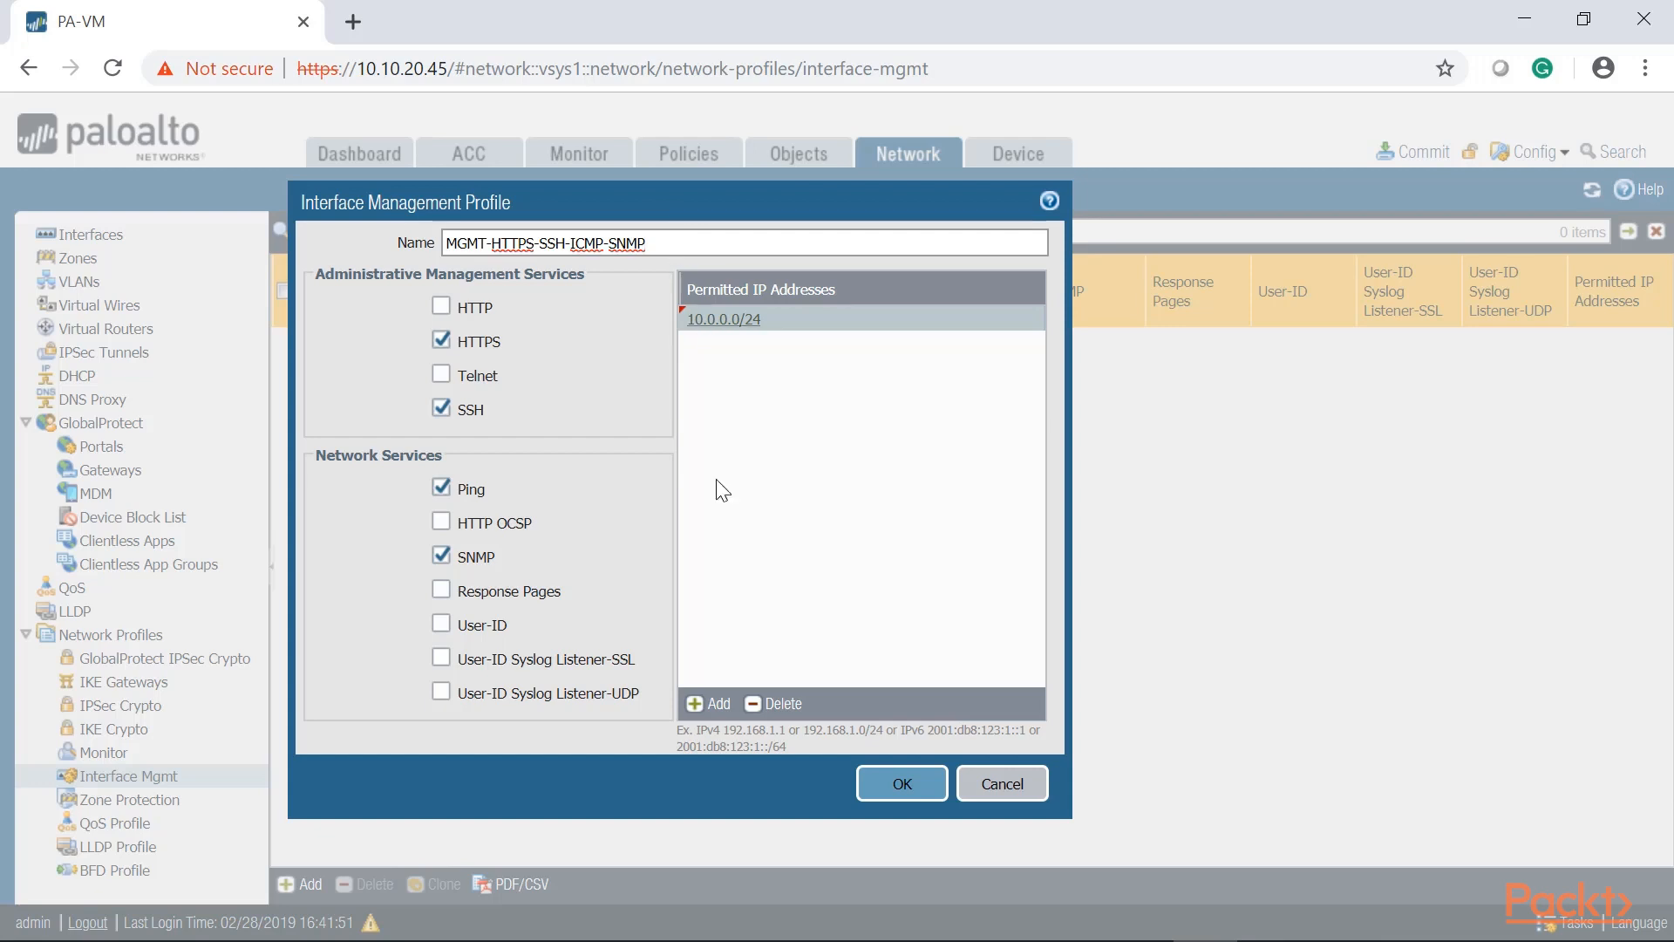
pyautogui.click(905, 785)
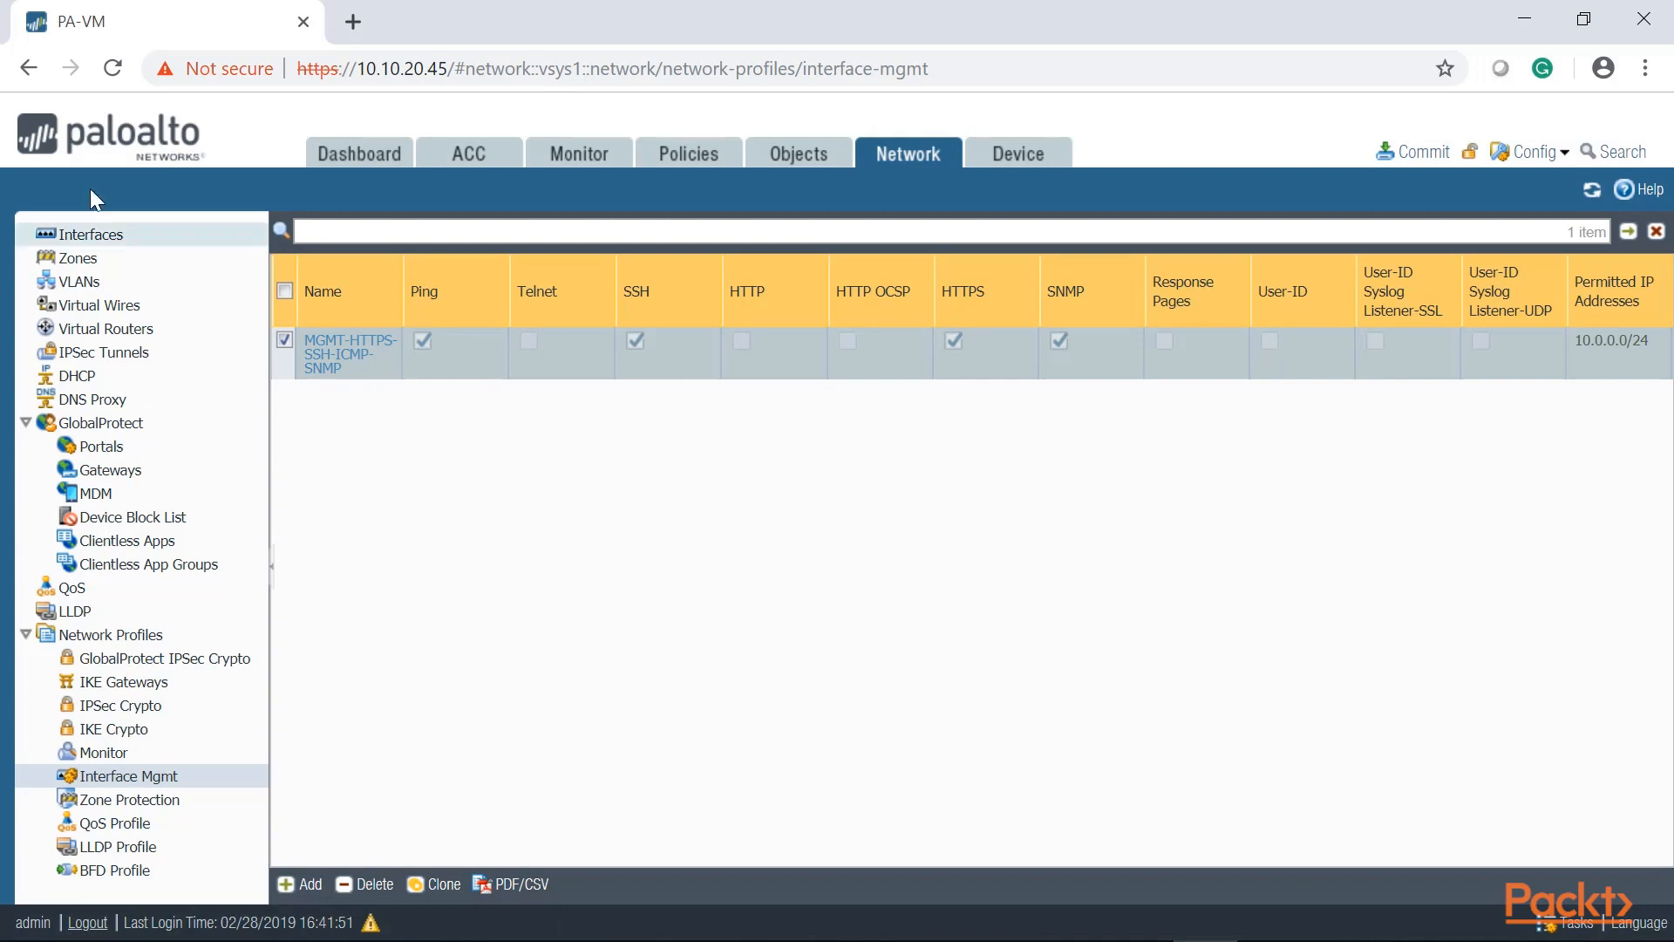
# Open the ethernet1/1 interface for editing and set its interface type to Layer3.
pyautogui.click(94, 249)
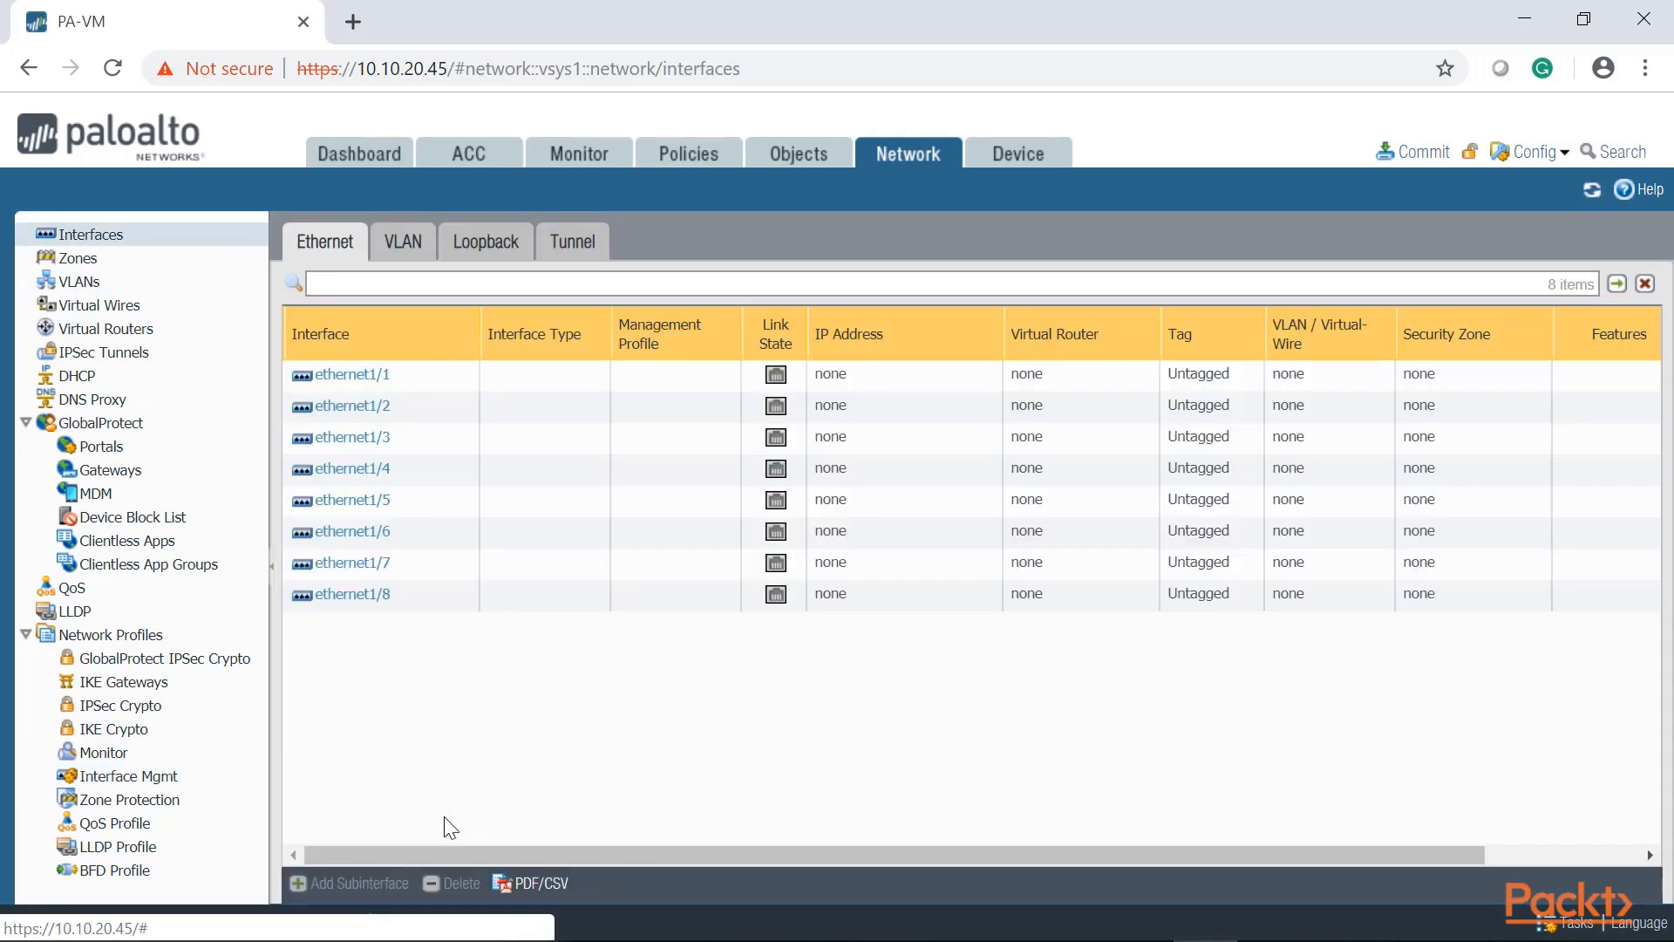
pyautogui.click(370, 378)
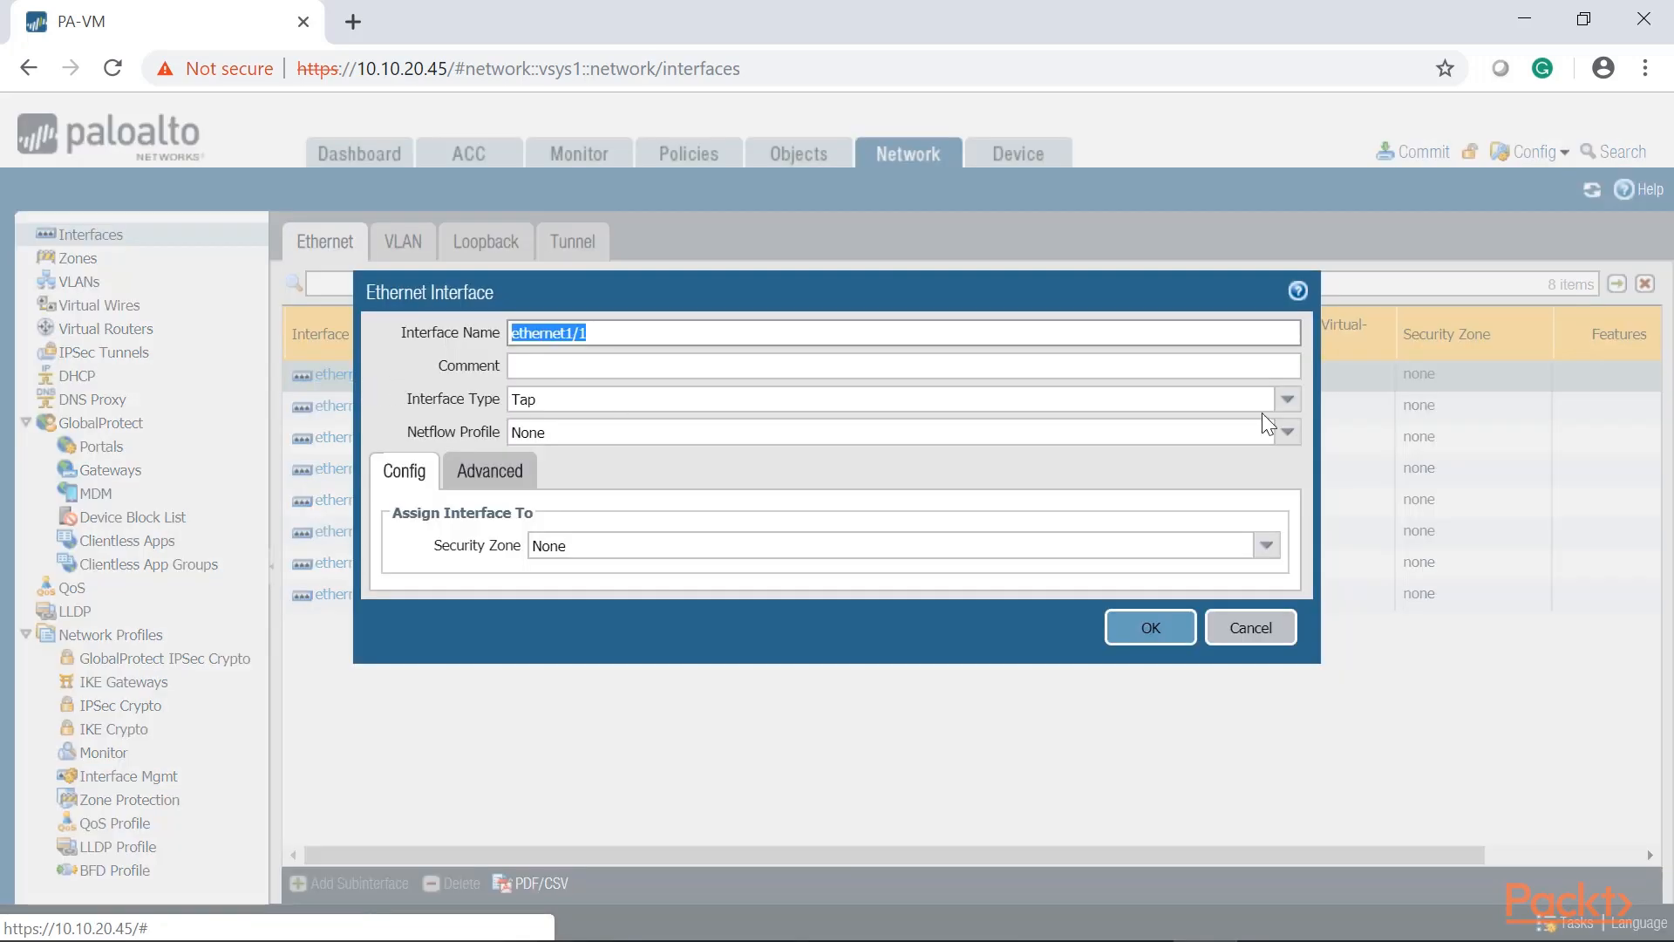
pyautogui.click(1274, 406)
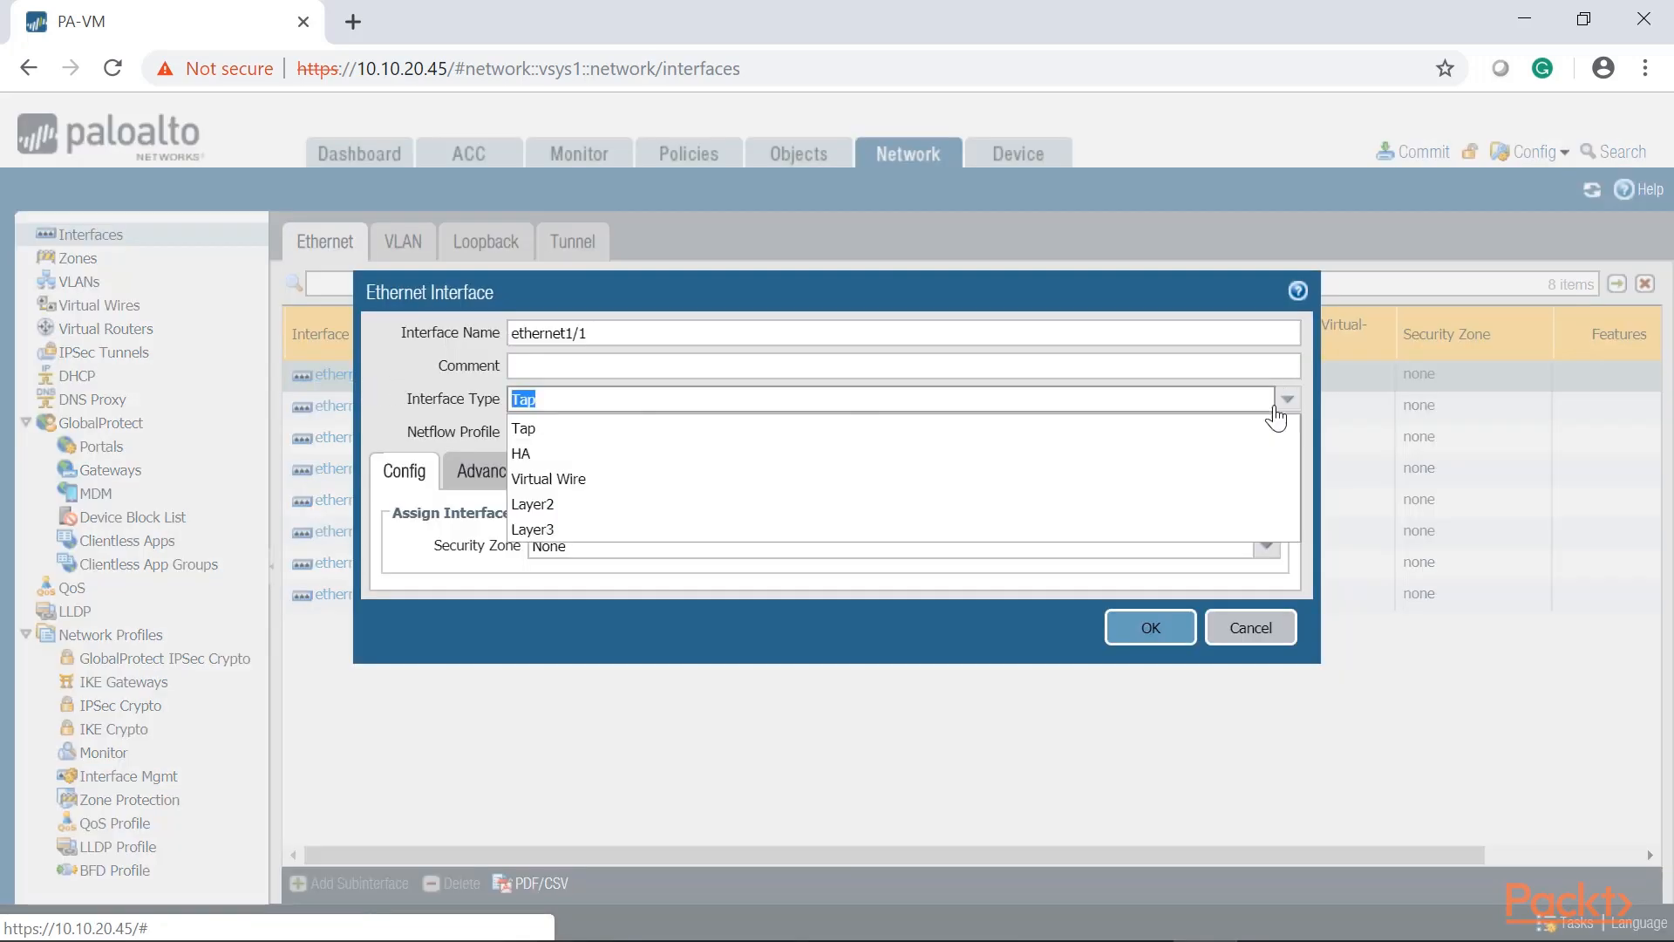
pyautogui.click(589, 530)
pyautogui.click(608, 479)
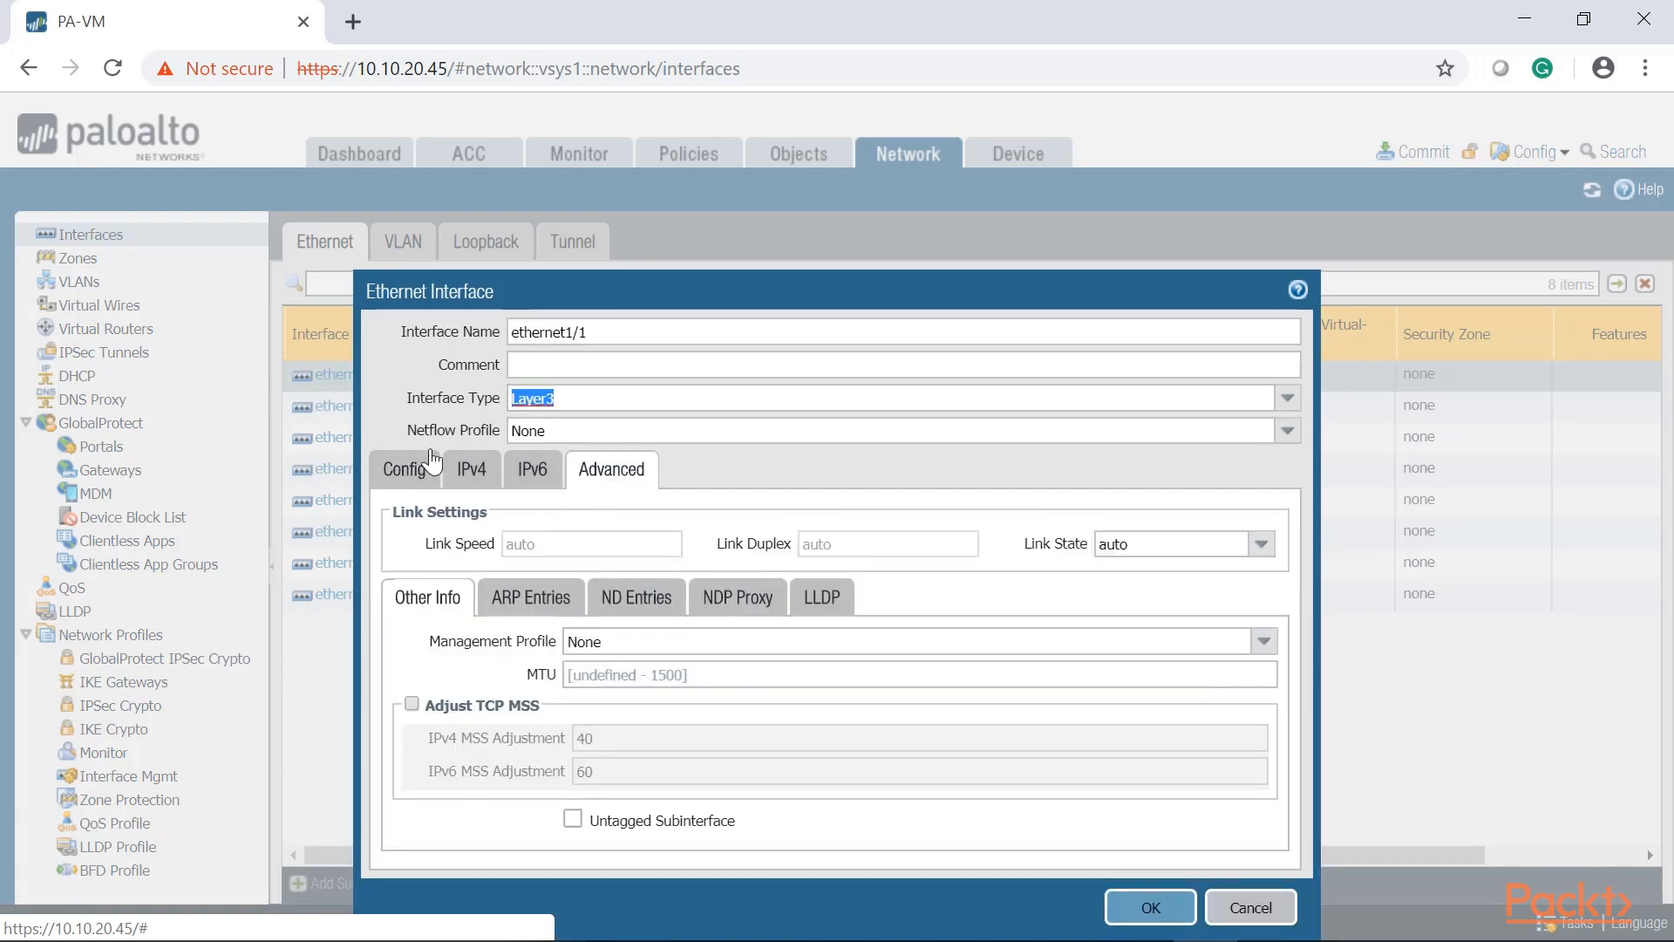
pyautogui.click(1284, 401)
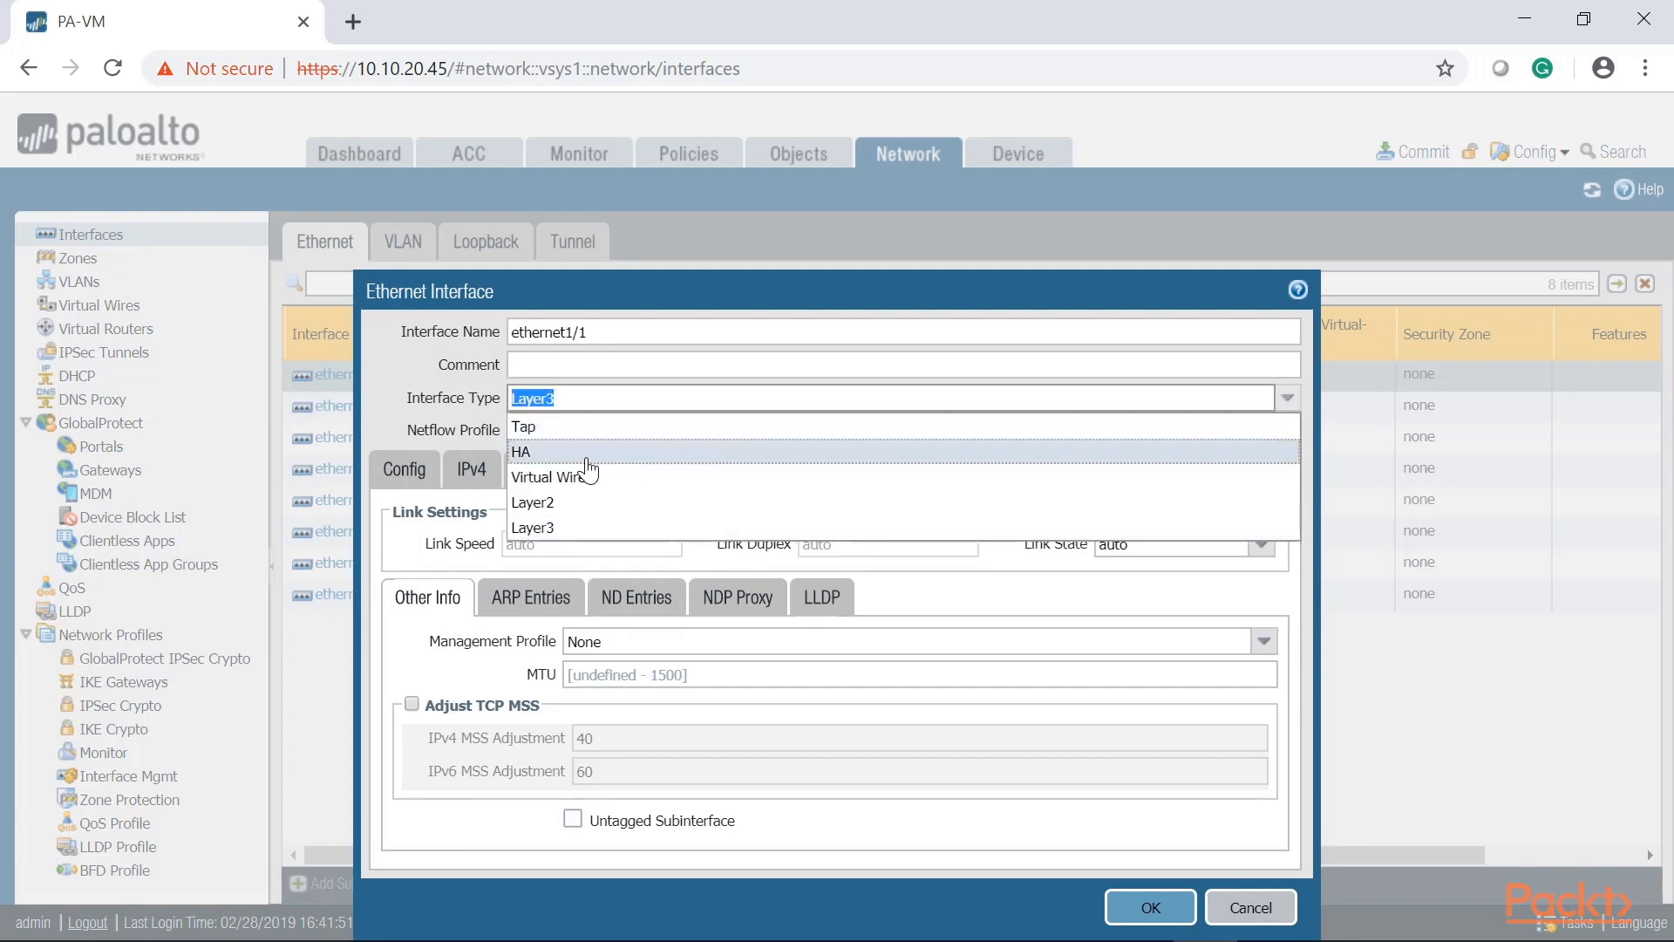
pyautogui.click(545, 527)
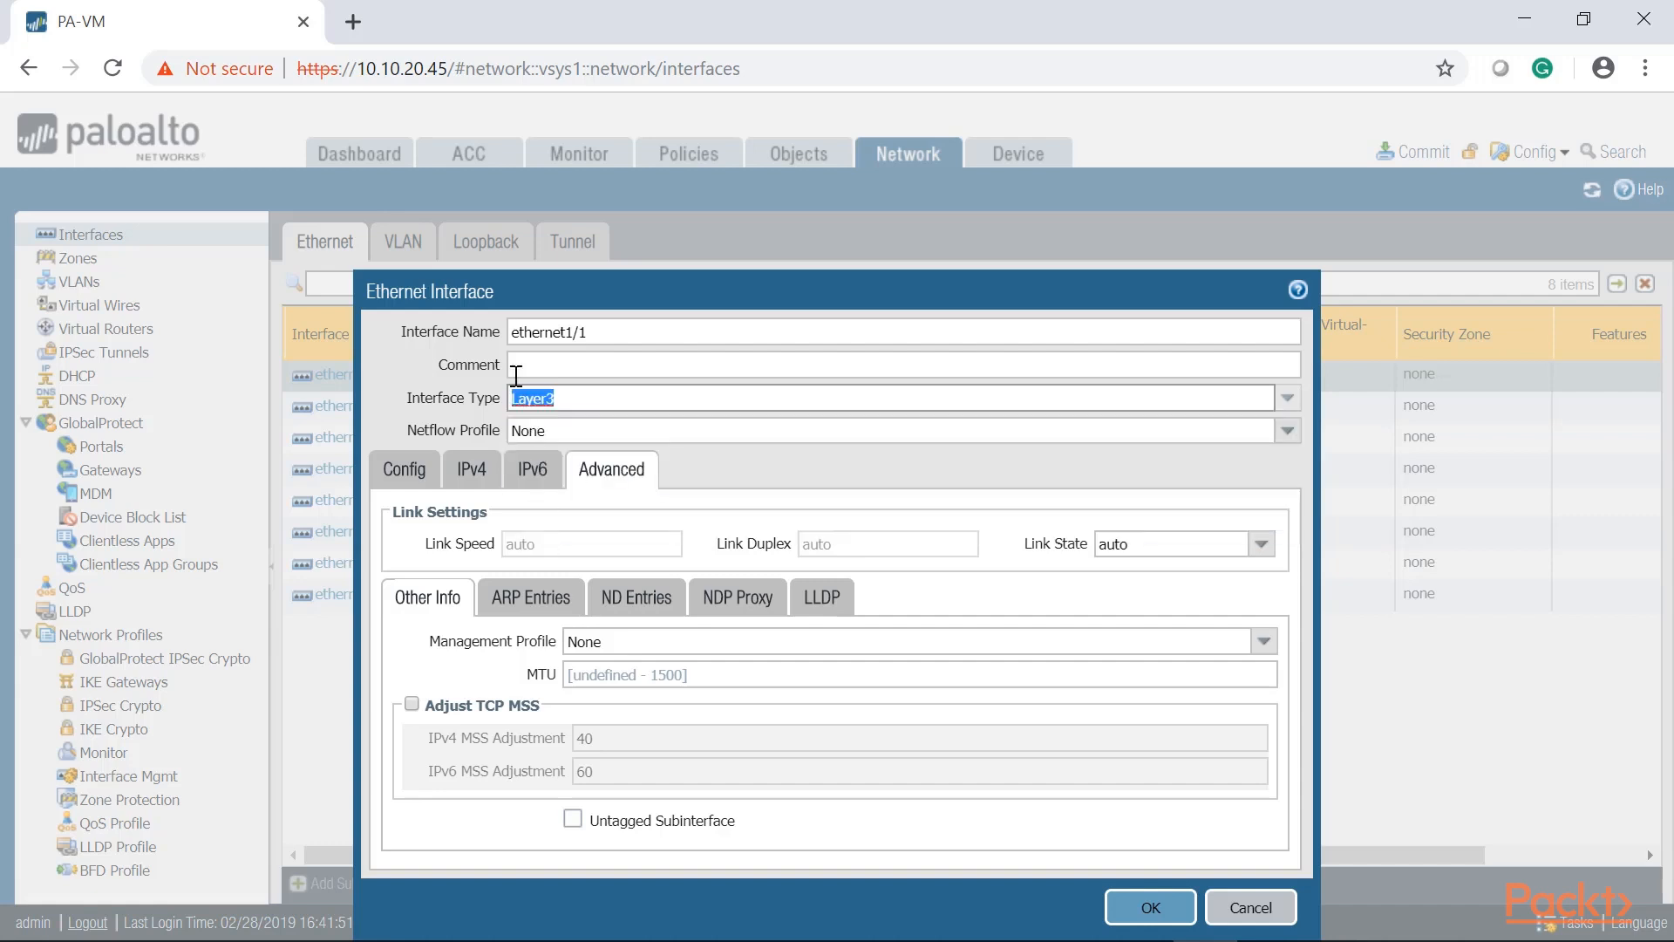
# Assign the MGMT-HTTPS-SSH-ICMP-SNMP management profile to the ethernet1/1 interface.
pyautogui.click(473, 475)
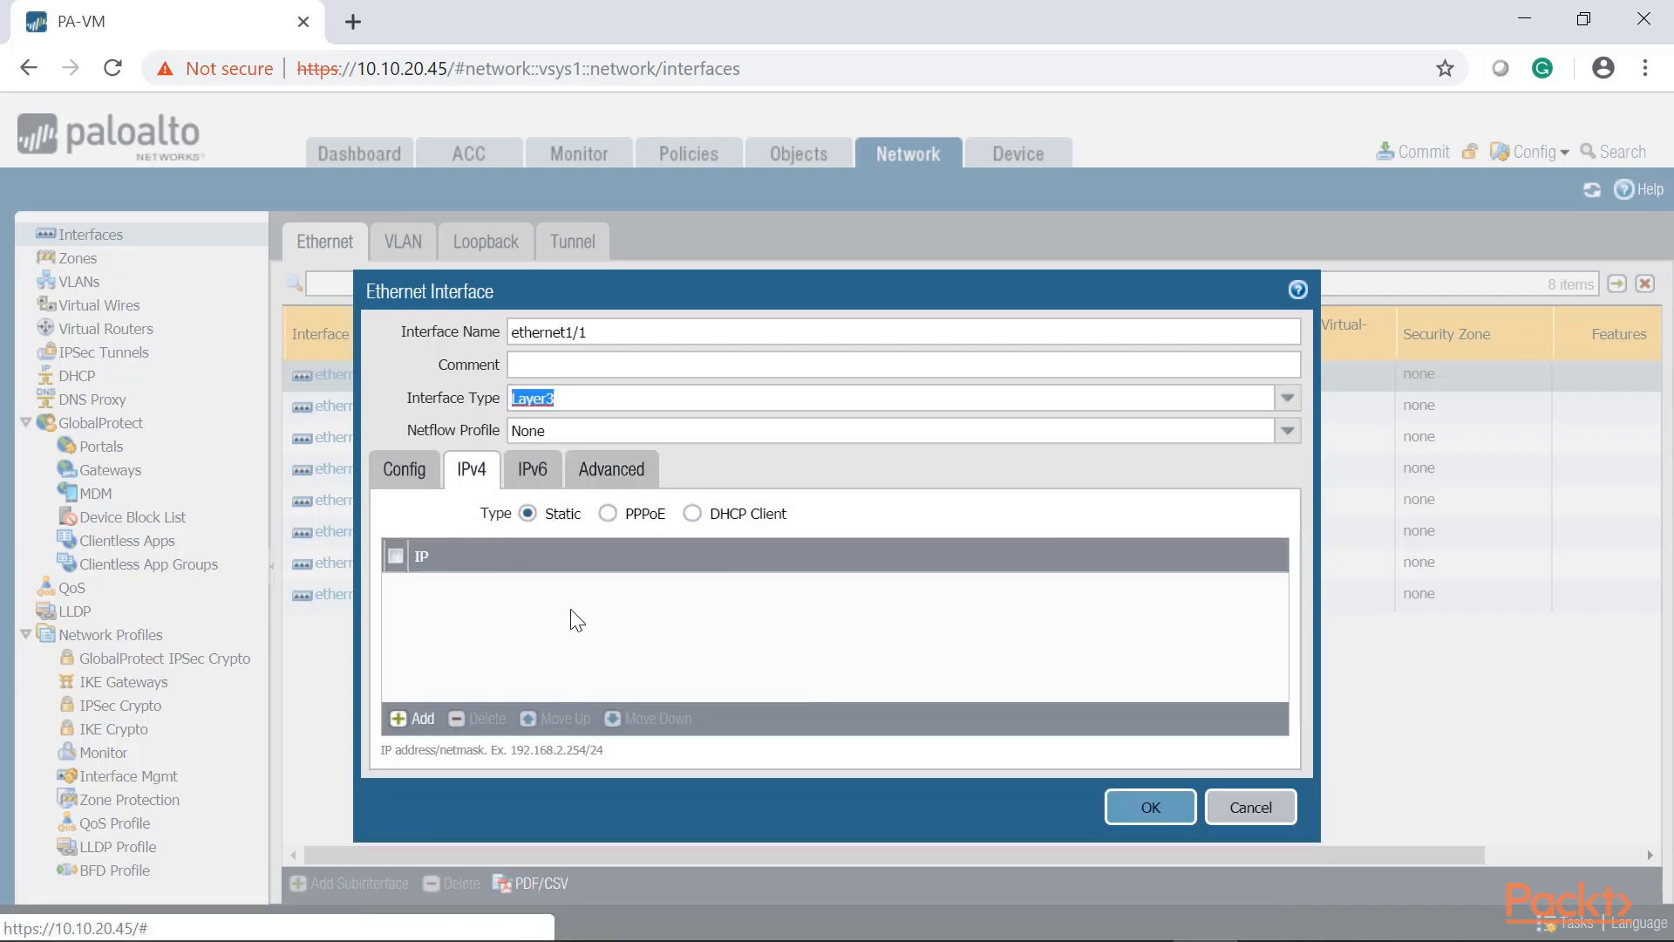
pyautogui.click(403, 471)
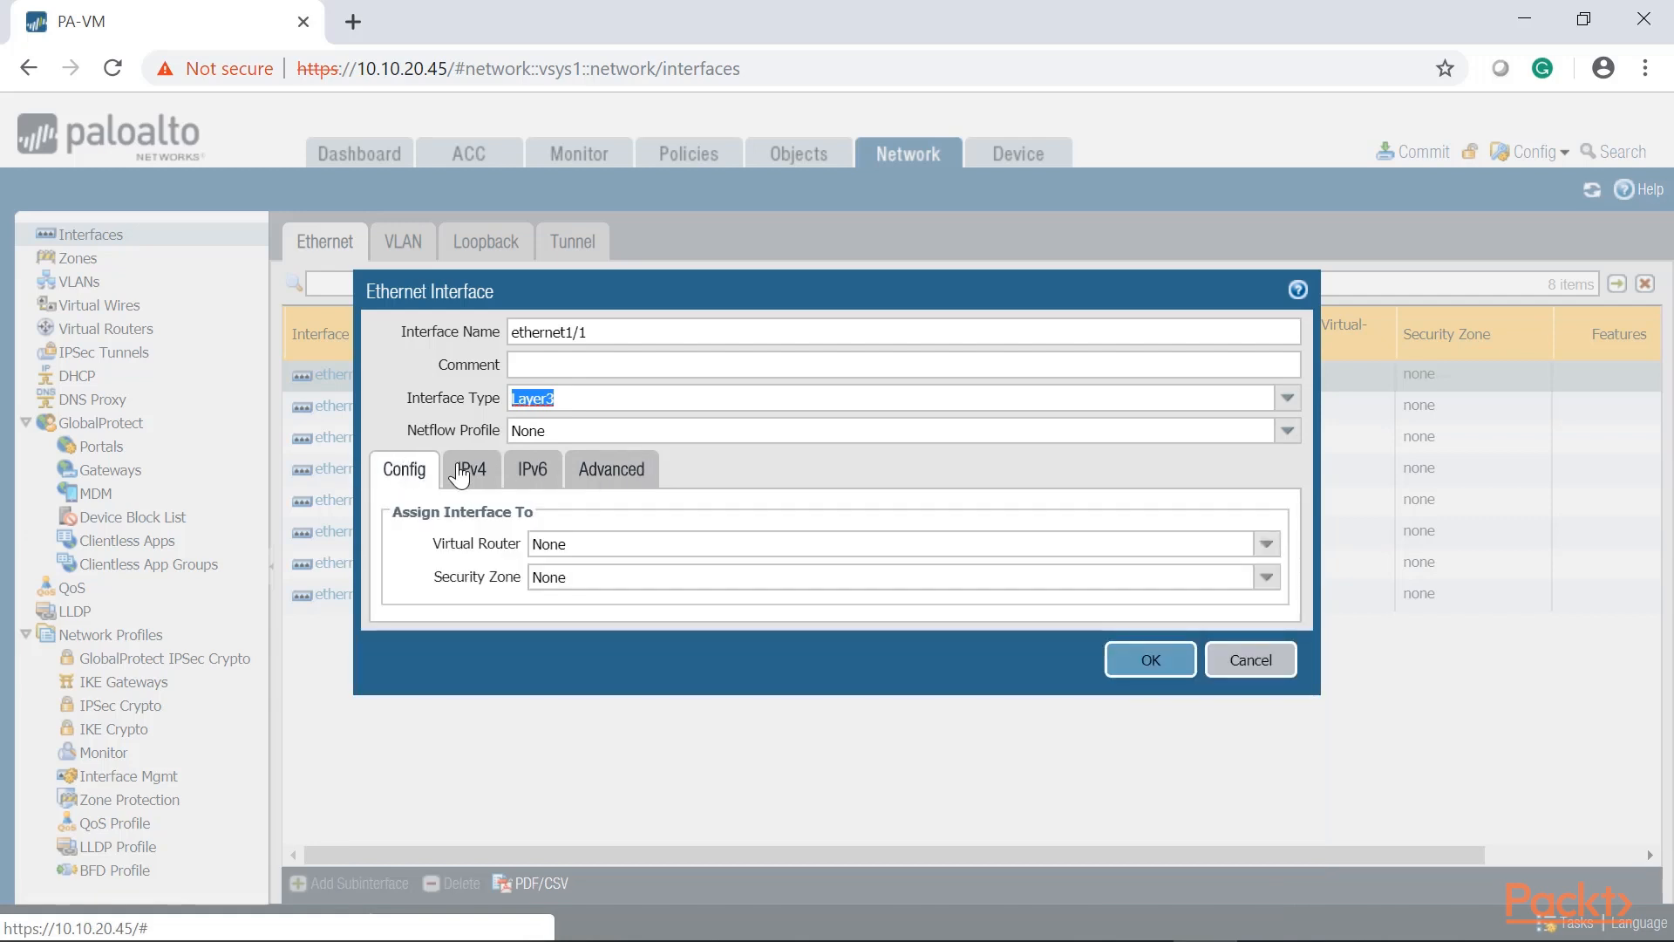
pyautogui.click(650, 476)
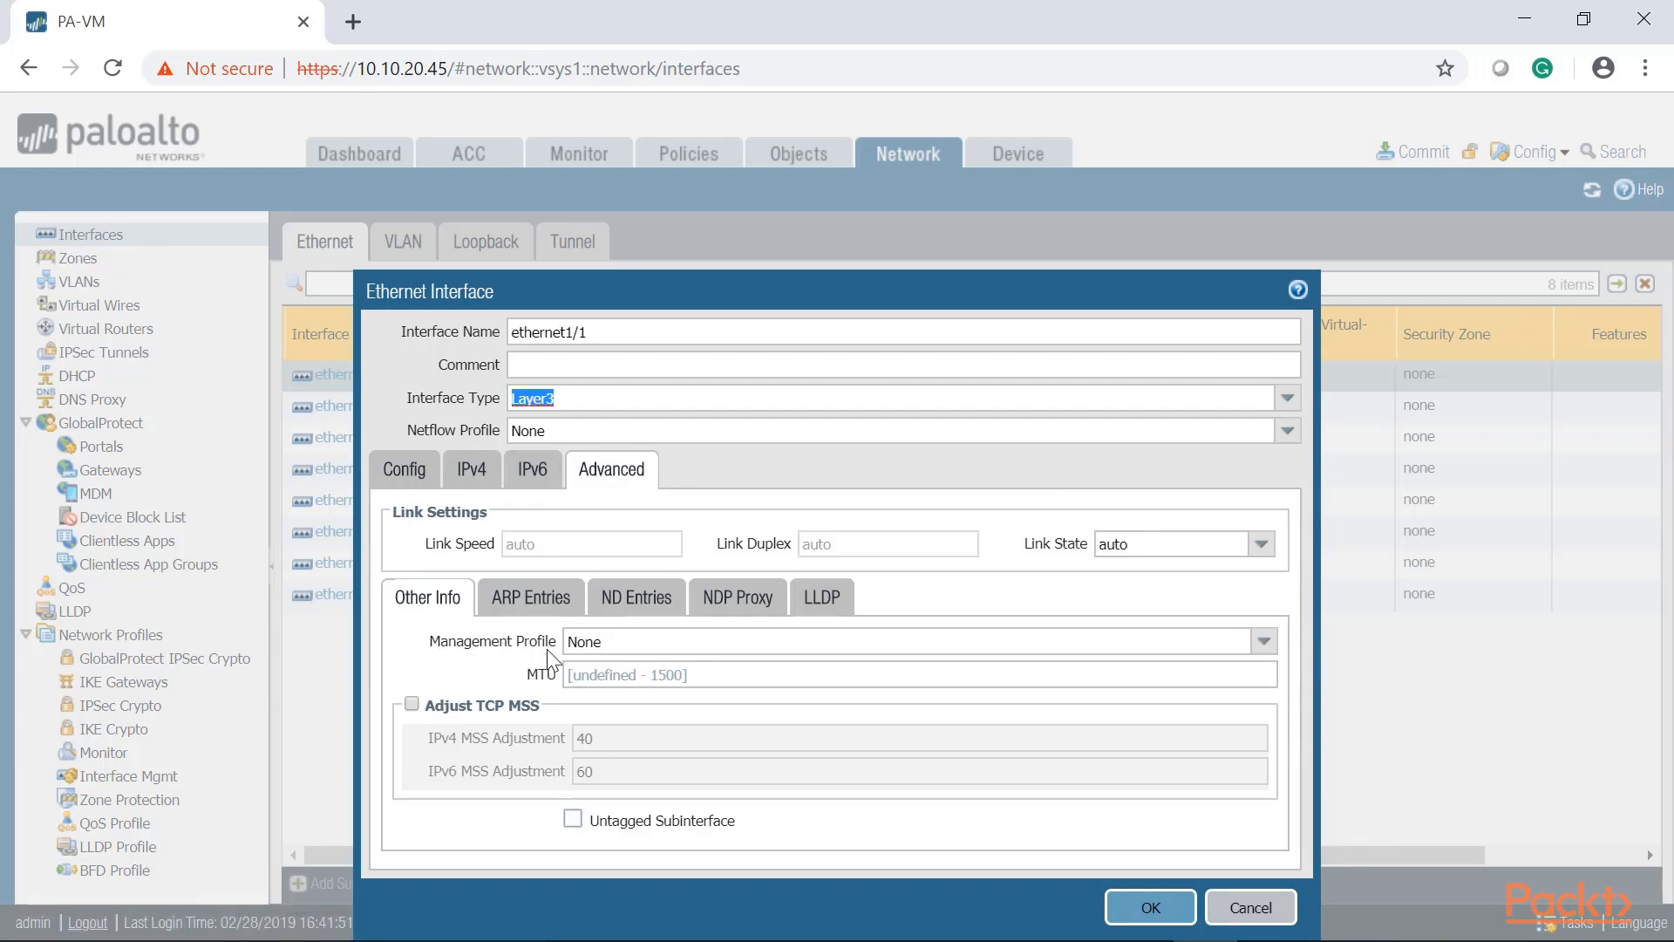
pyautogui.click(1263, 641)
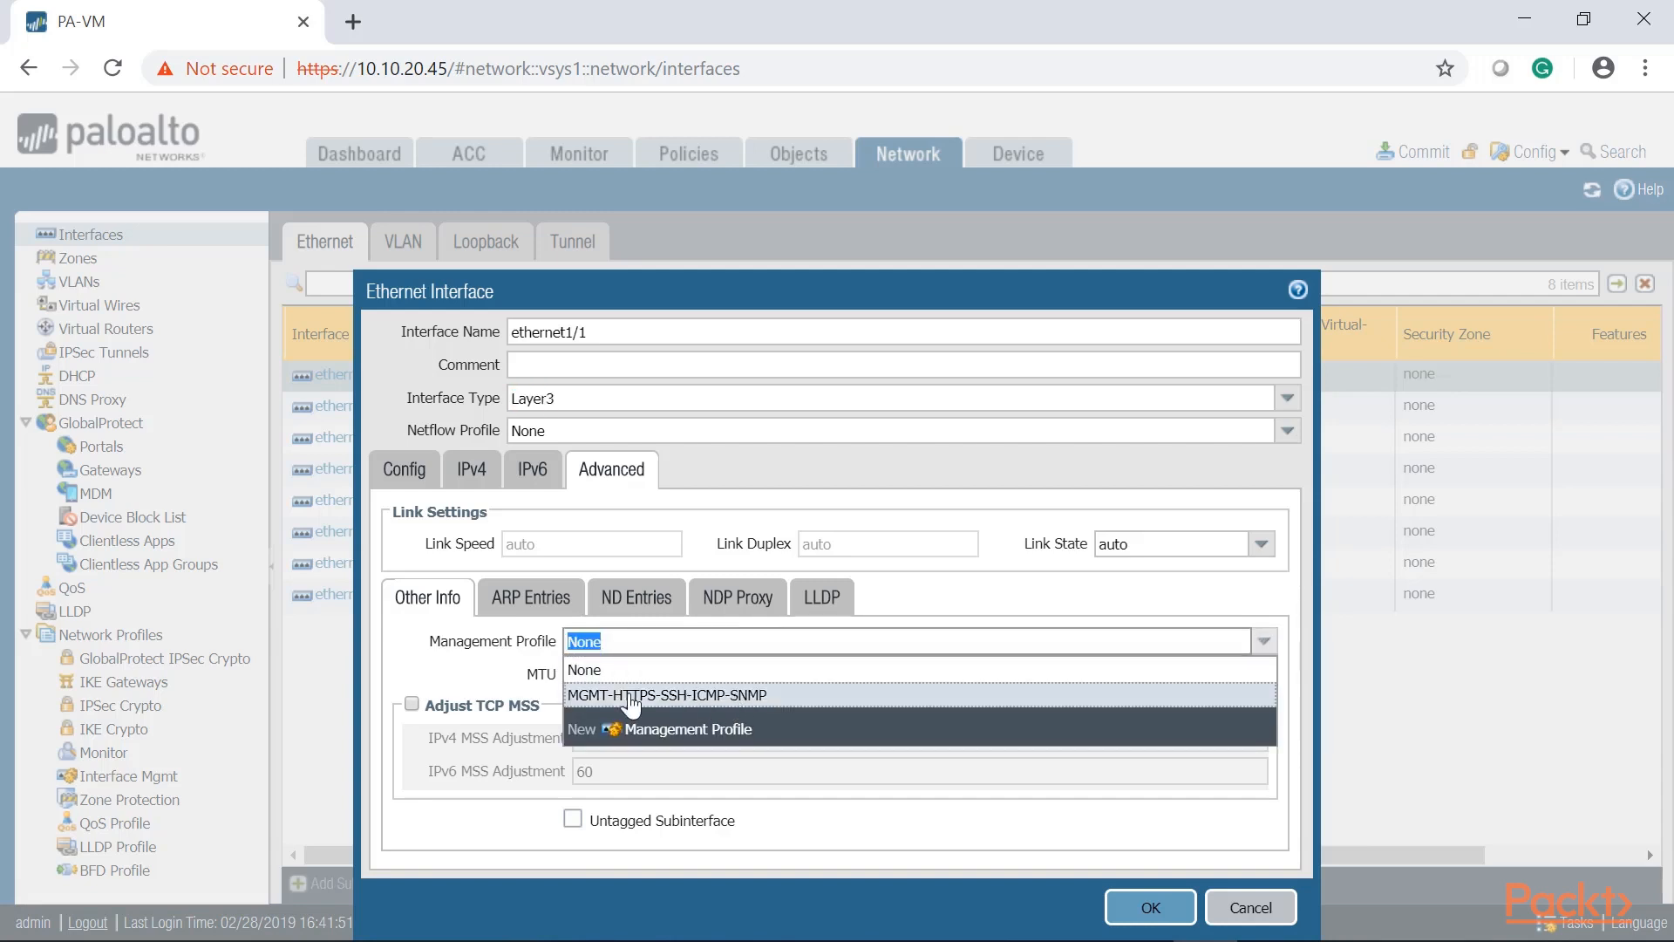
pyautogui.click(726, 695)
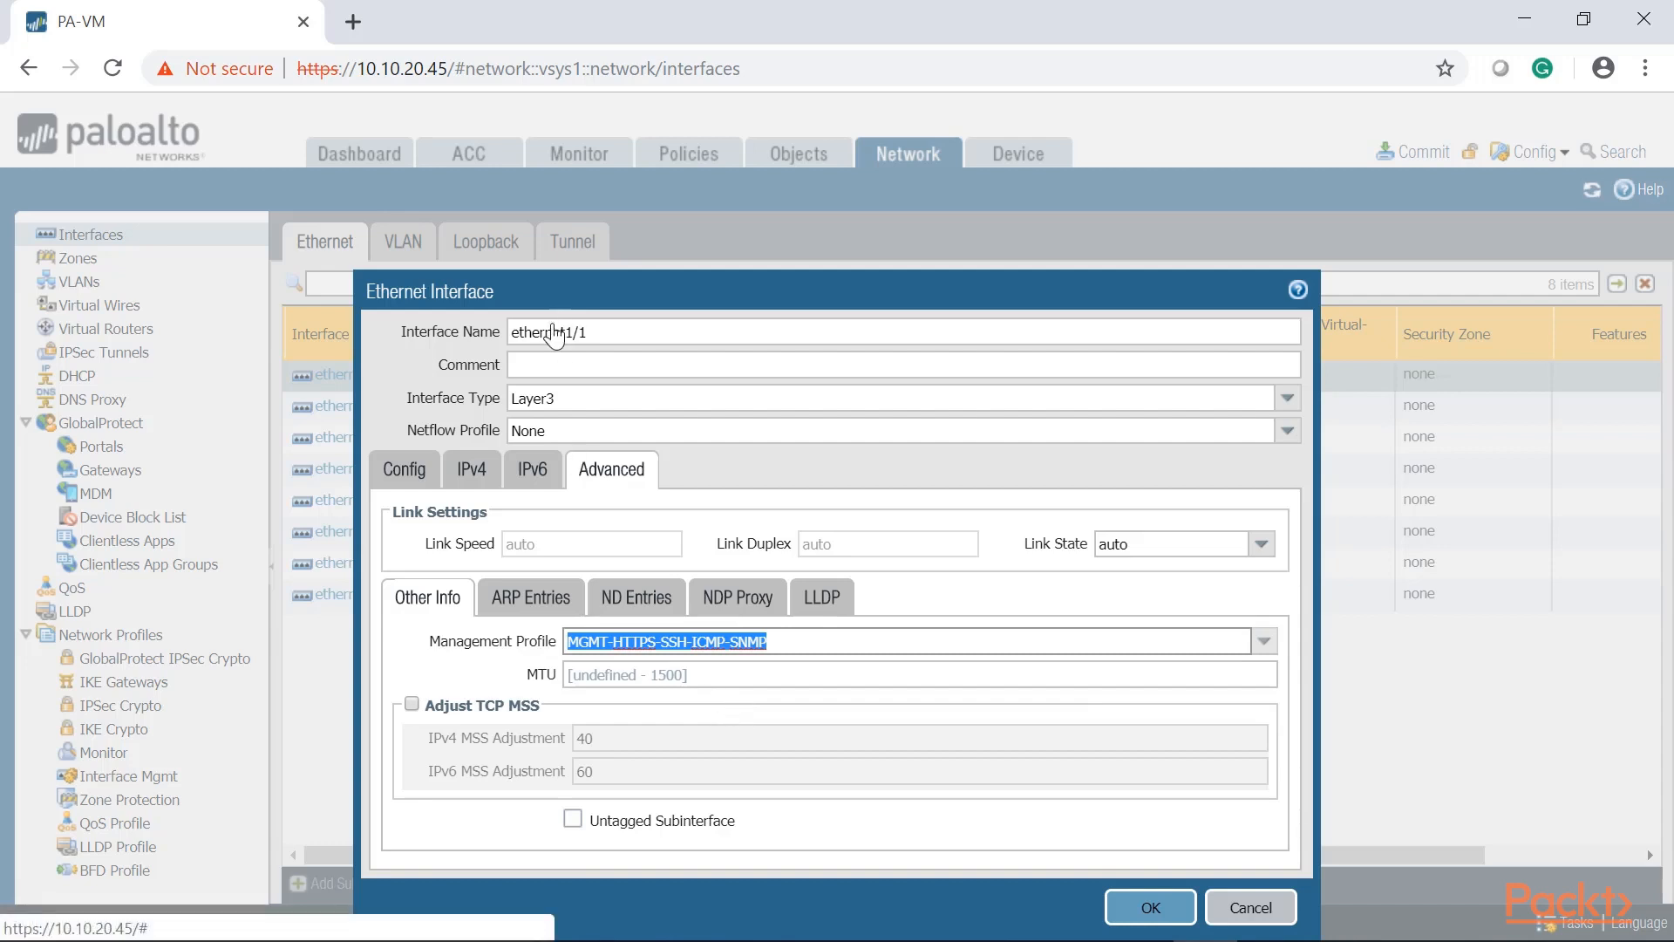
# Add the static IPv4 address 10.10.0.1/24 to the ethernet1/1 interface.
pyautogui.click(473, 471)
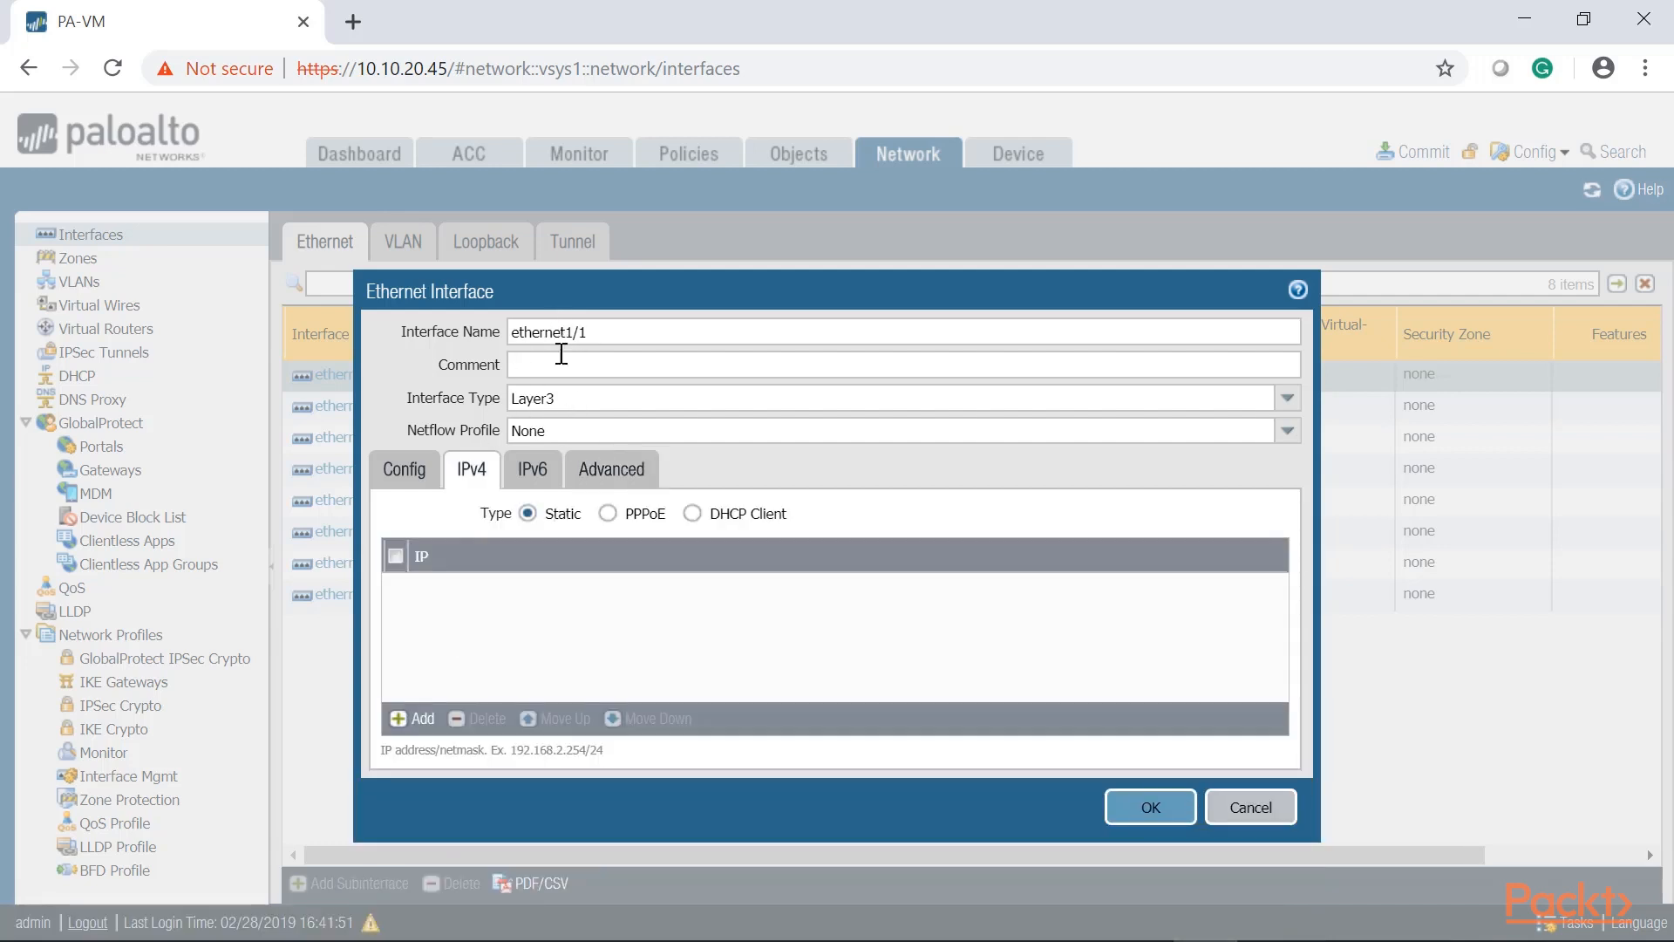
pyautogui.click(422, 719)
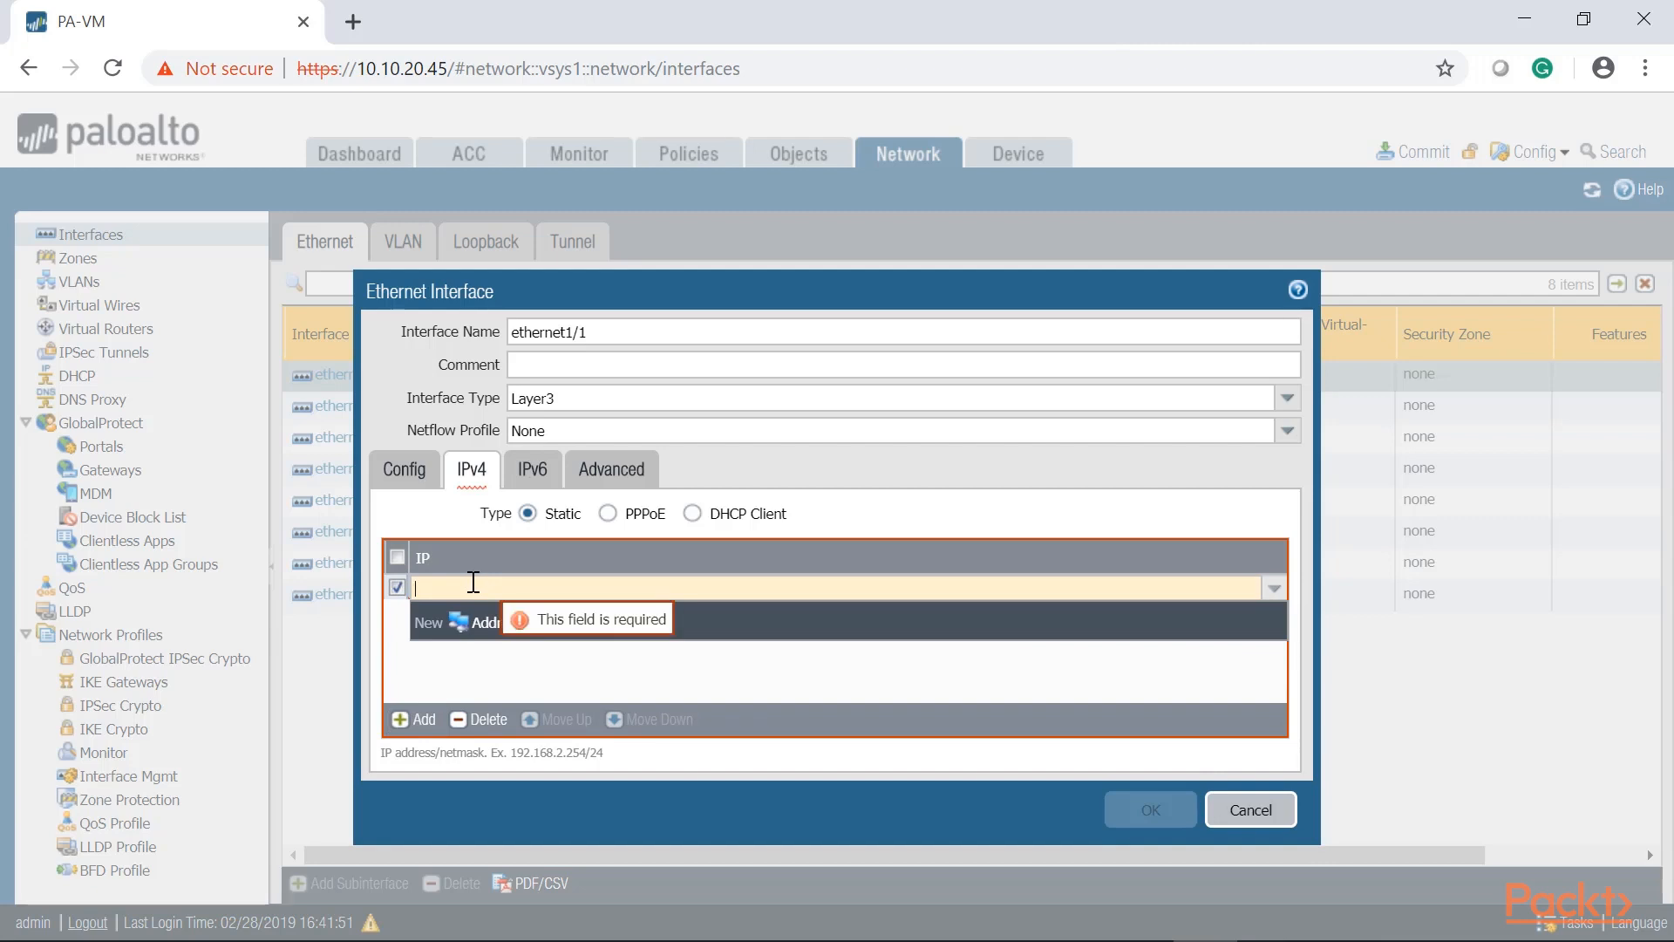
pyautogui.write('10.10.0')
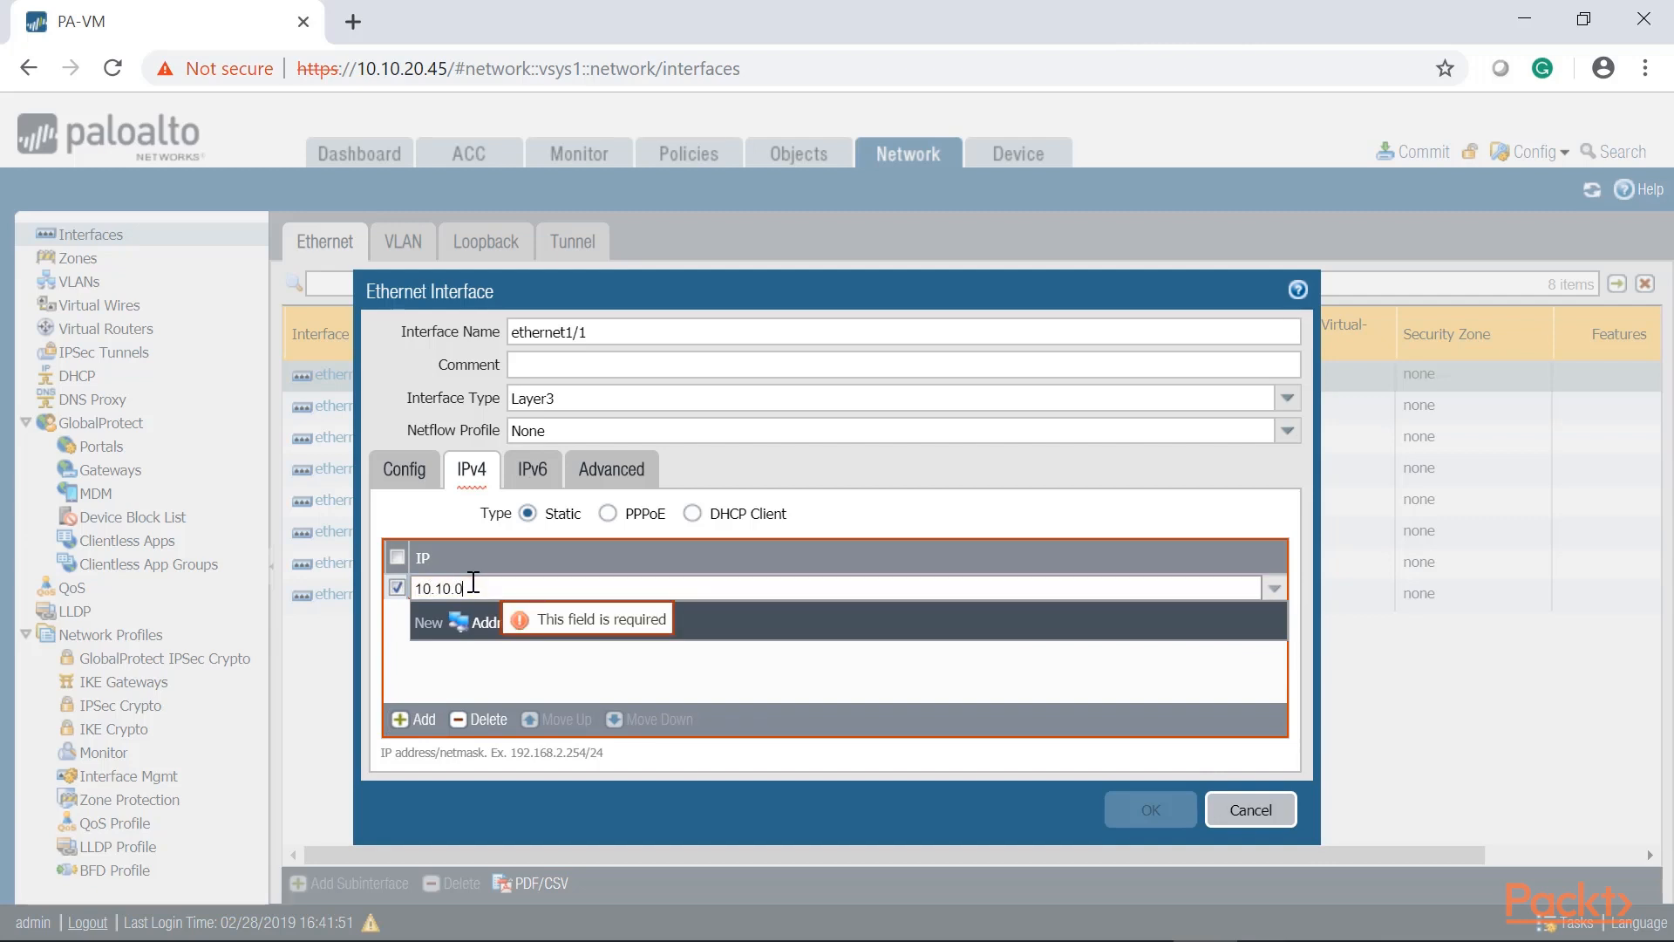
pyautogui.write('.1/24')
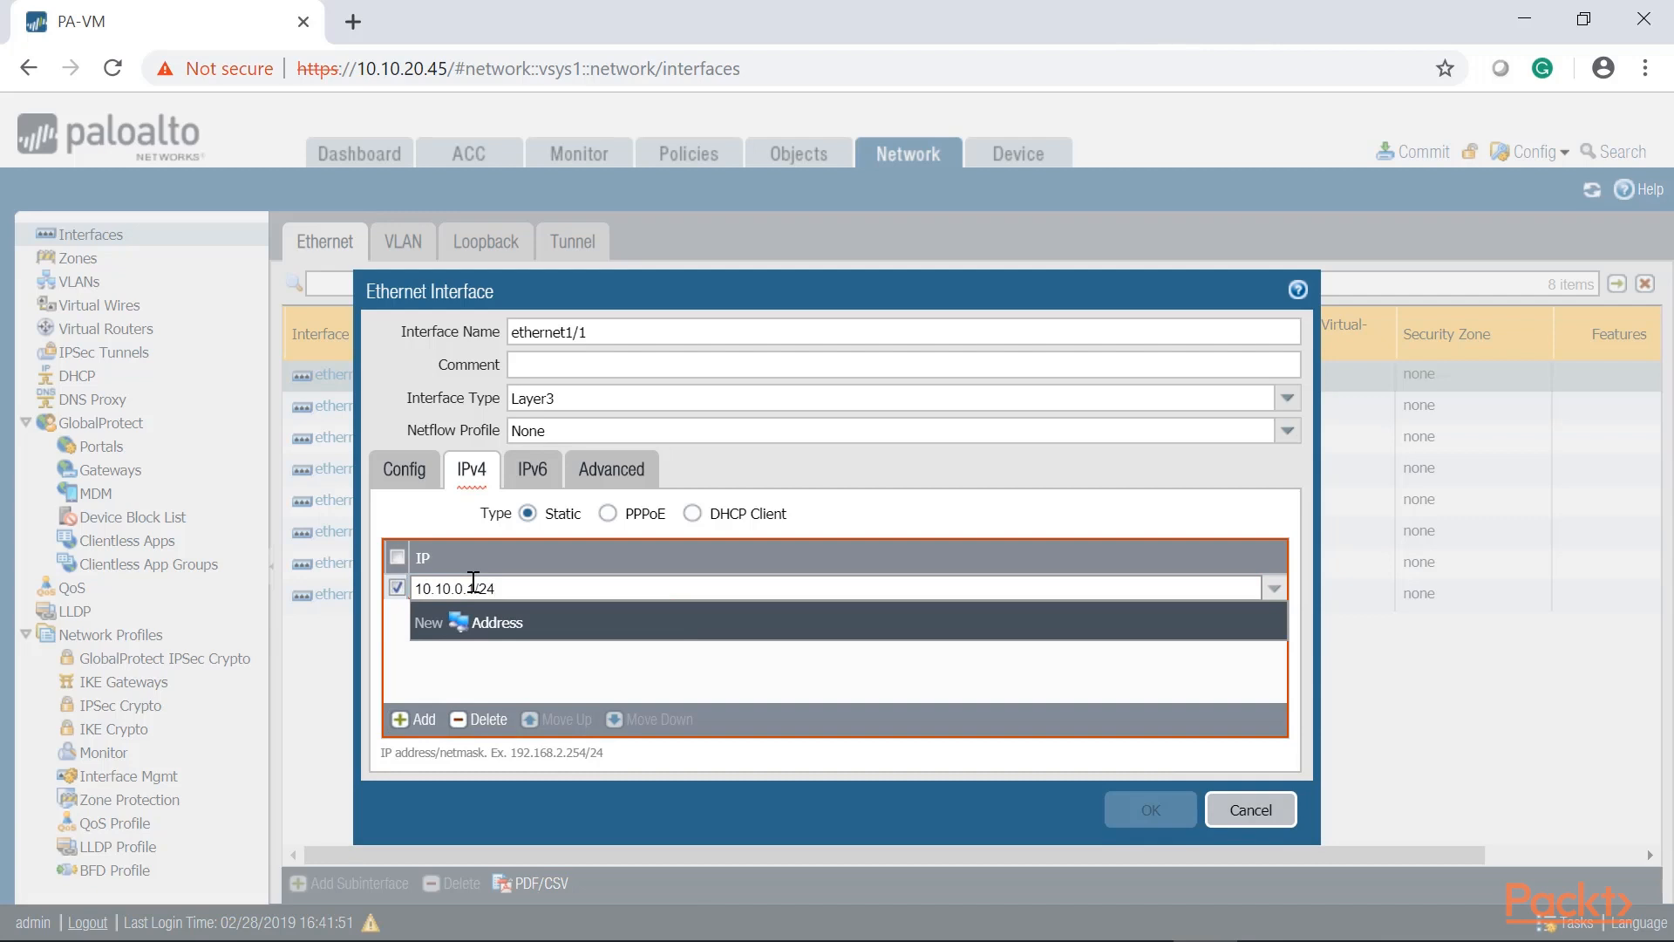
pyautogui.press('Return')
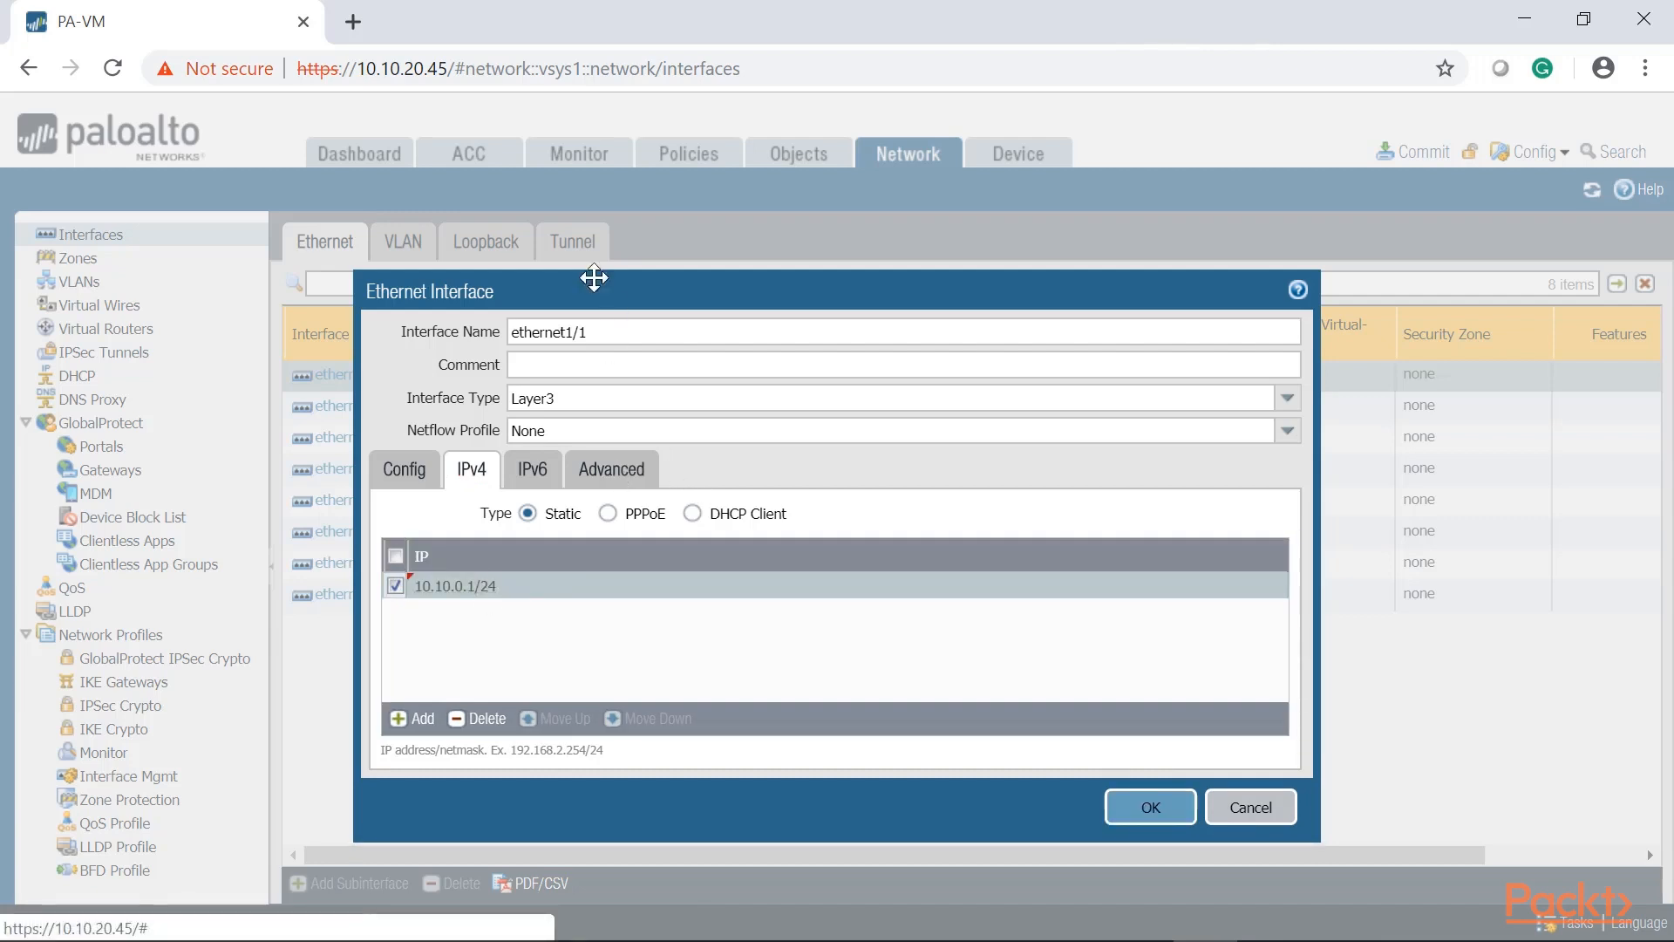
# Recheck and save the ethernet1/1 interface settings, and commit all changes to the firewall's running configuration.
pyautogui.moveTo(626, 289); pyautogui.dragTo(811, 270)
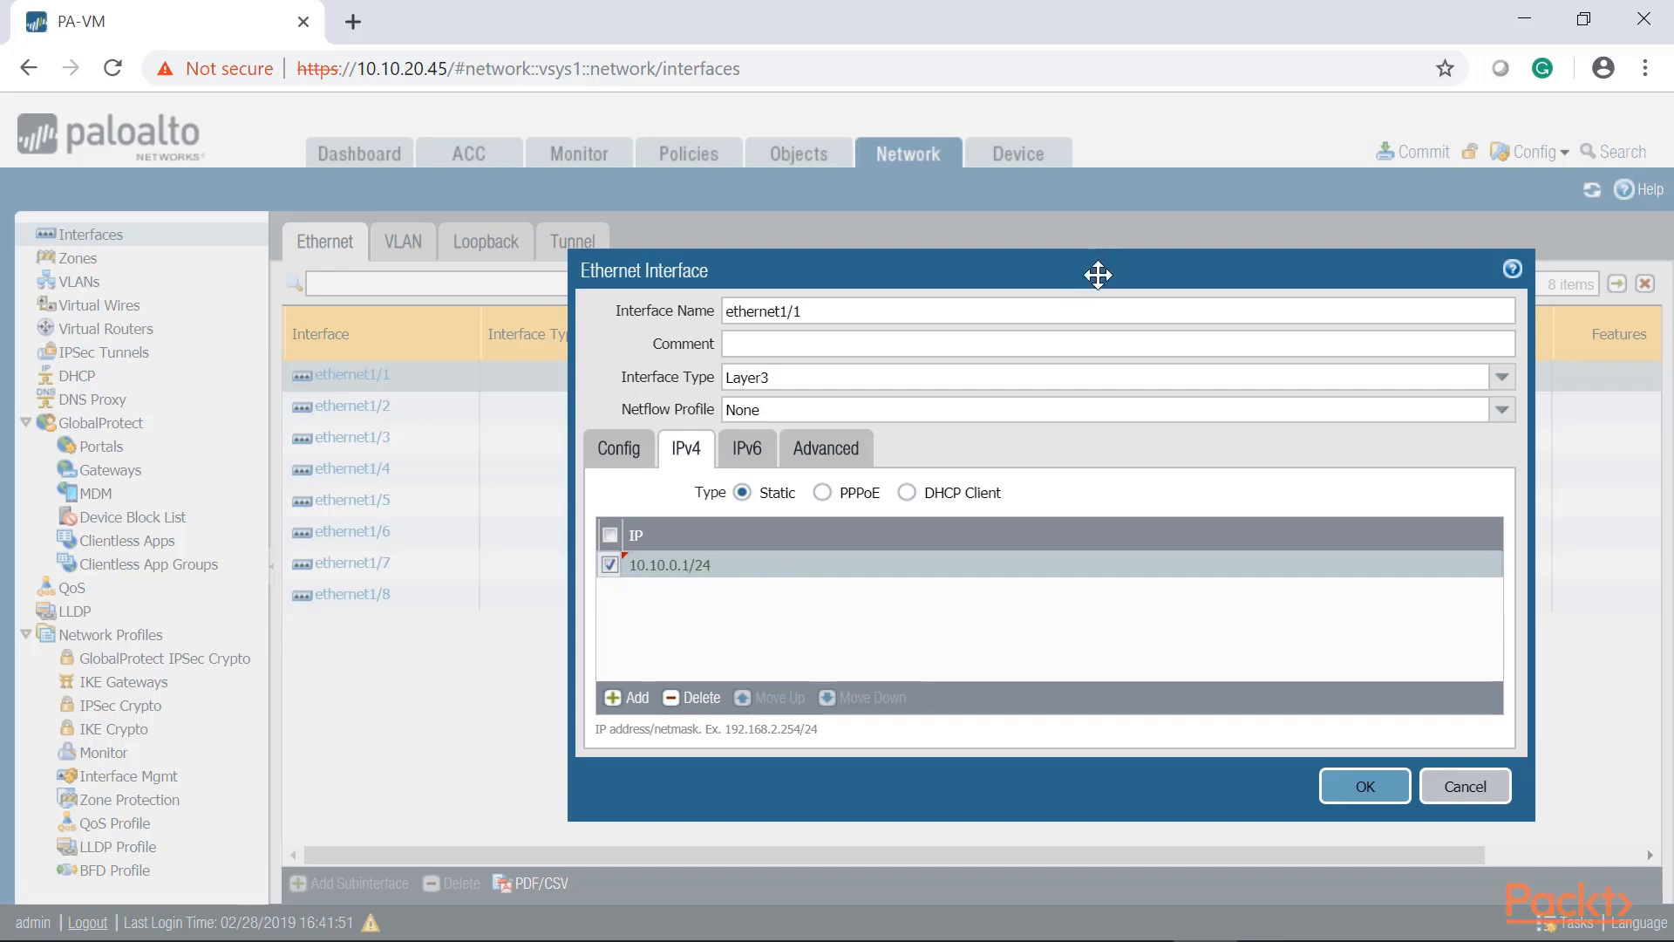
pyautogui.click(815, 450)
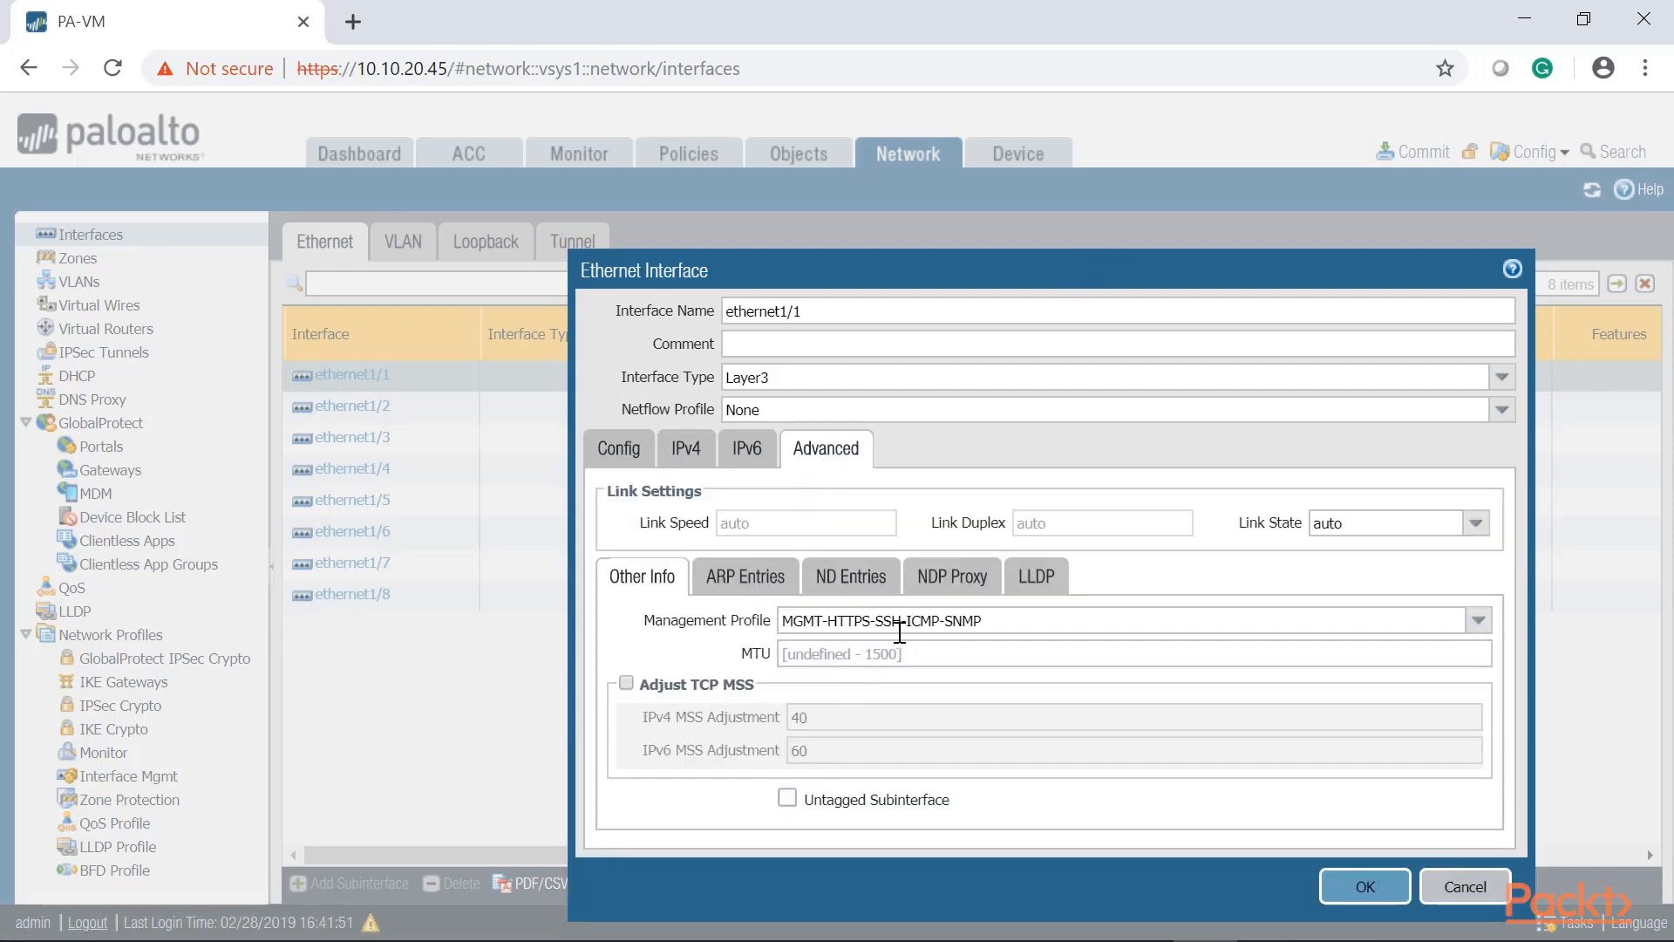
pyautogui.click(686, 448)
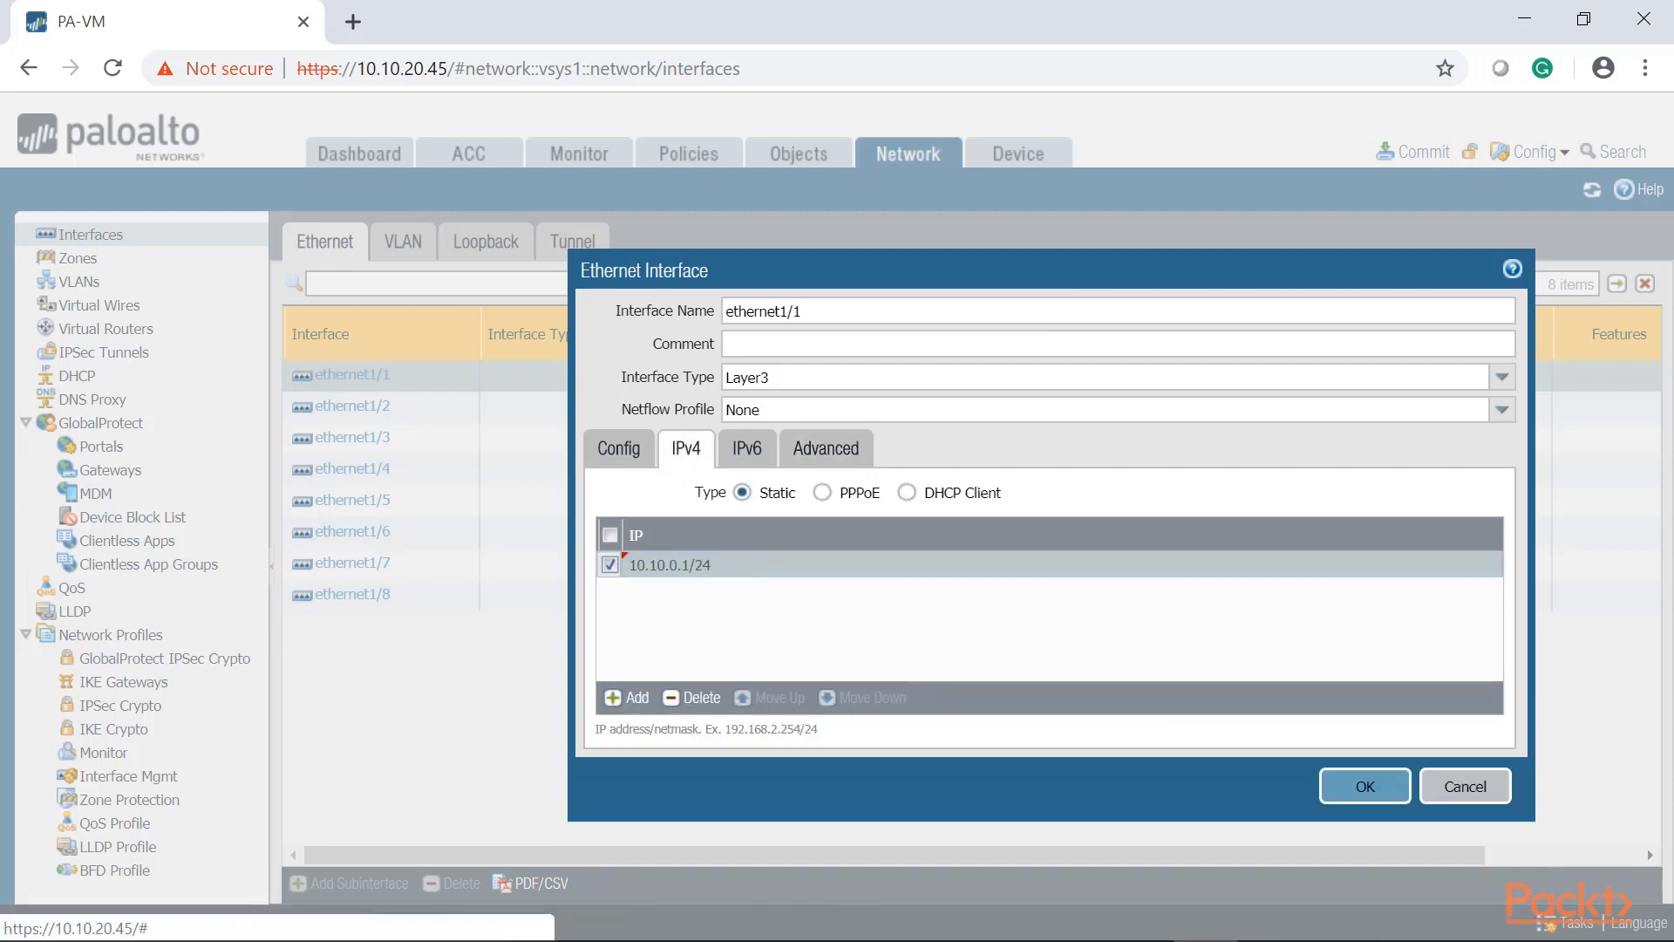
pyautogui.click(1365, 786)
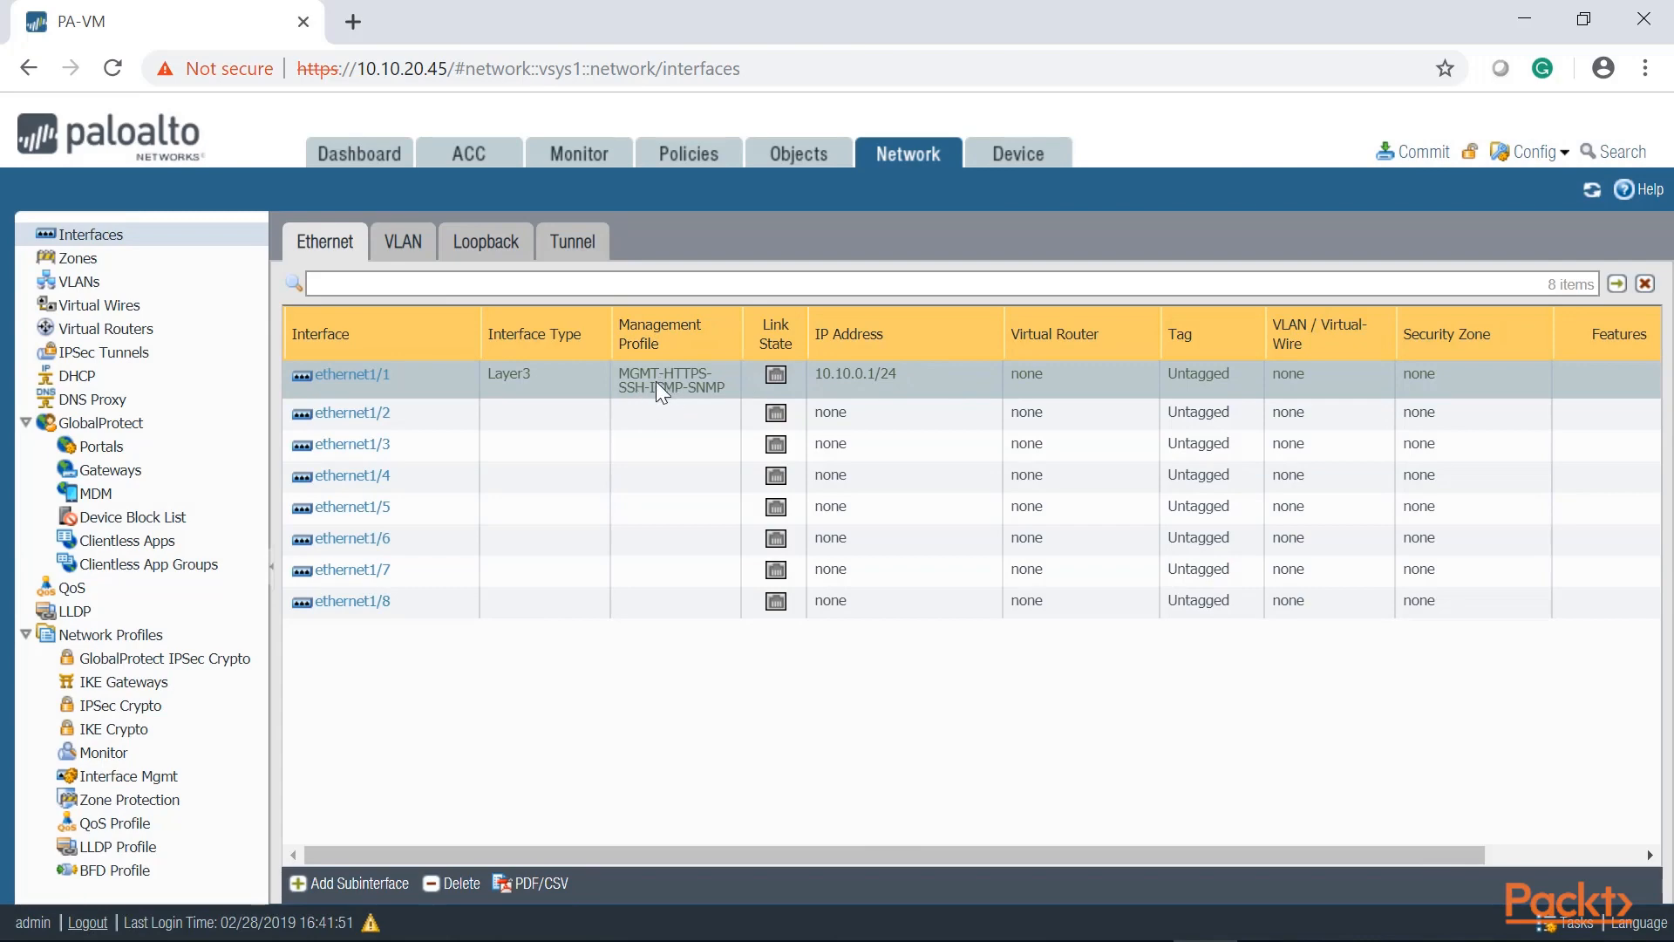
pyautogui.click(1417, 153)
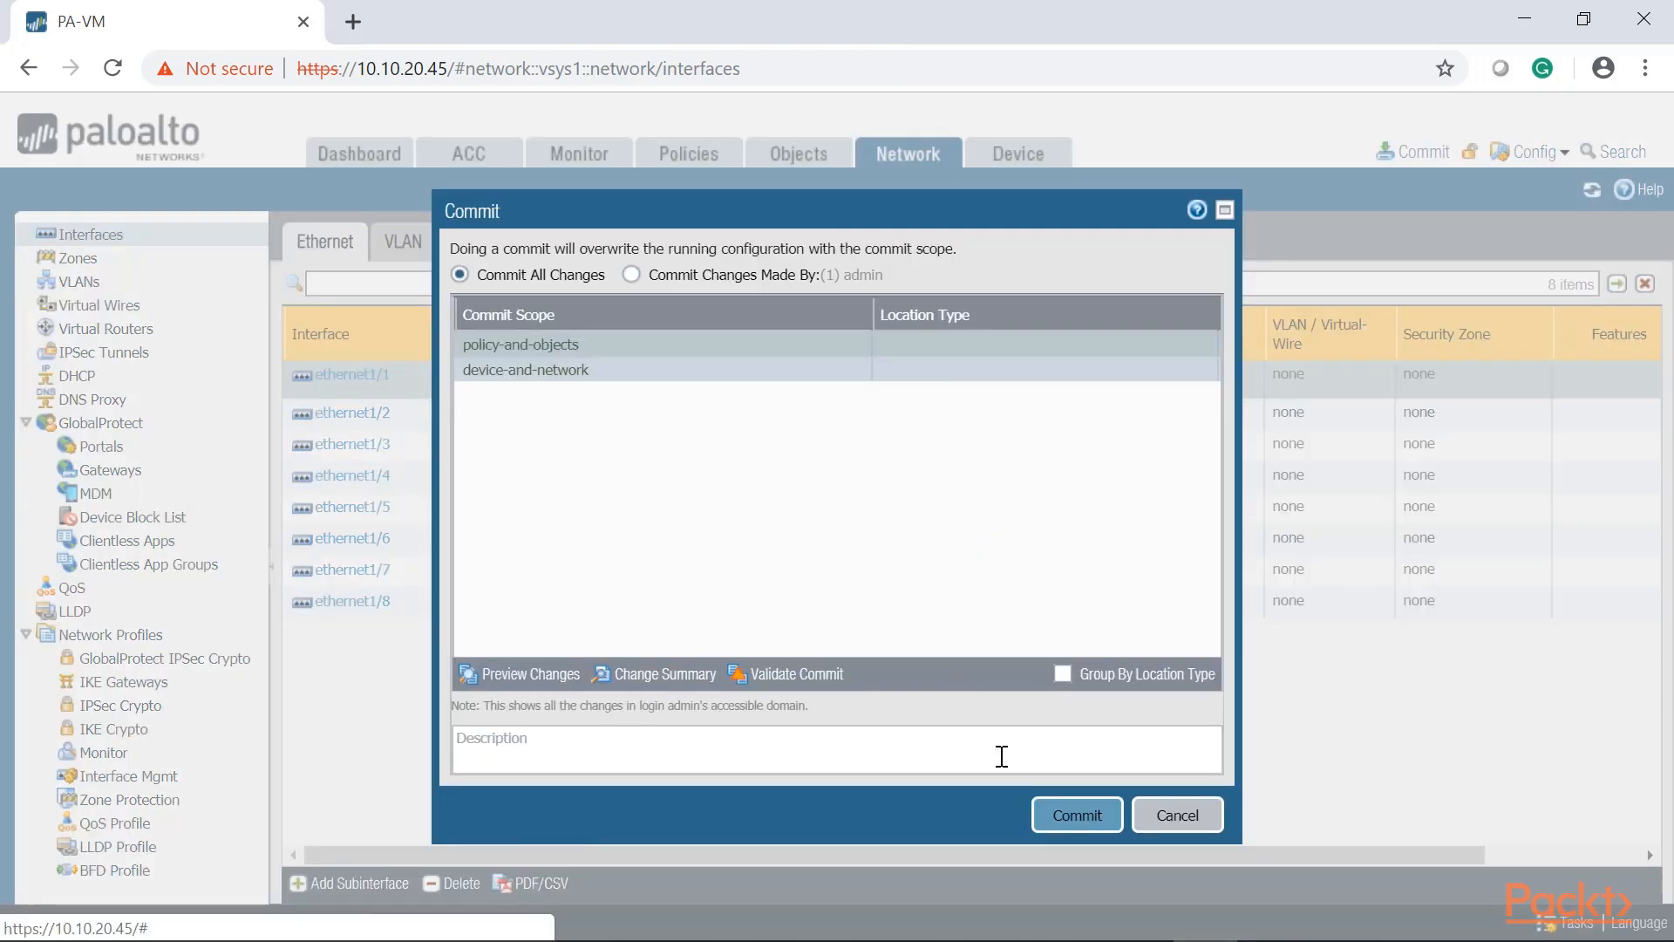
pyautogui.click(1072, 824)
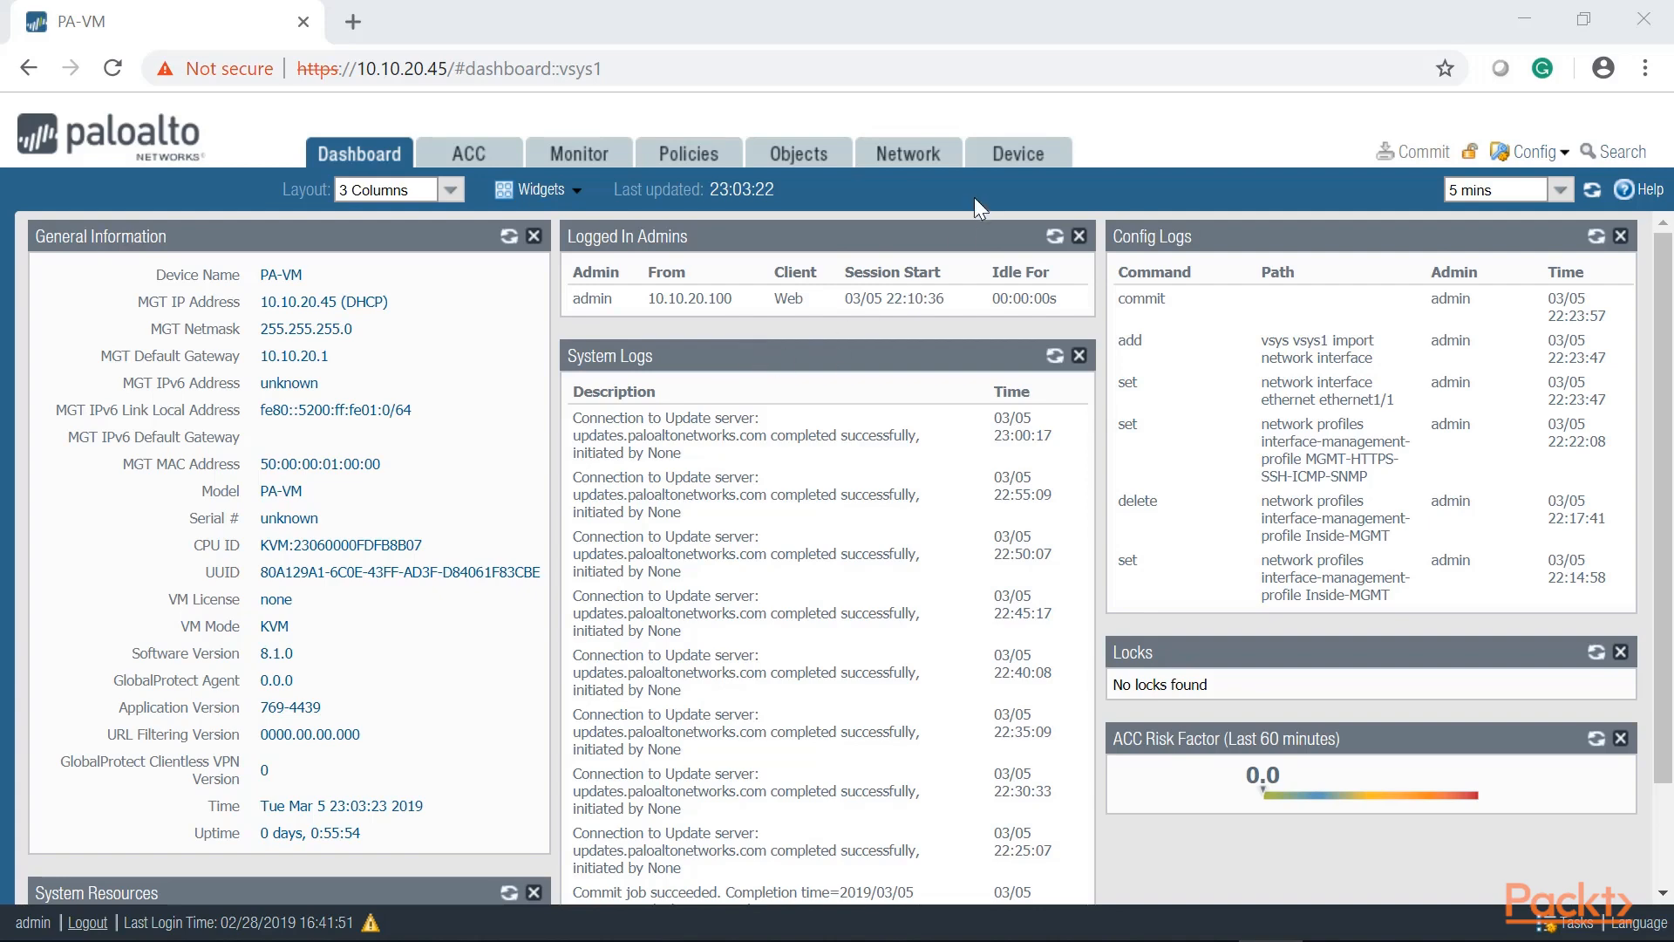
# Open the predefined auditadmin role among the device's admin roles and examine its Web UI permissions for Monitor logs and reports.
pyautogui.click(996, 161)
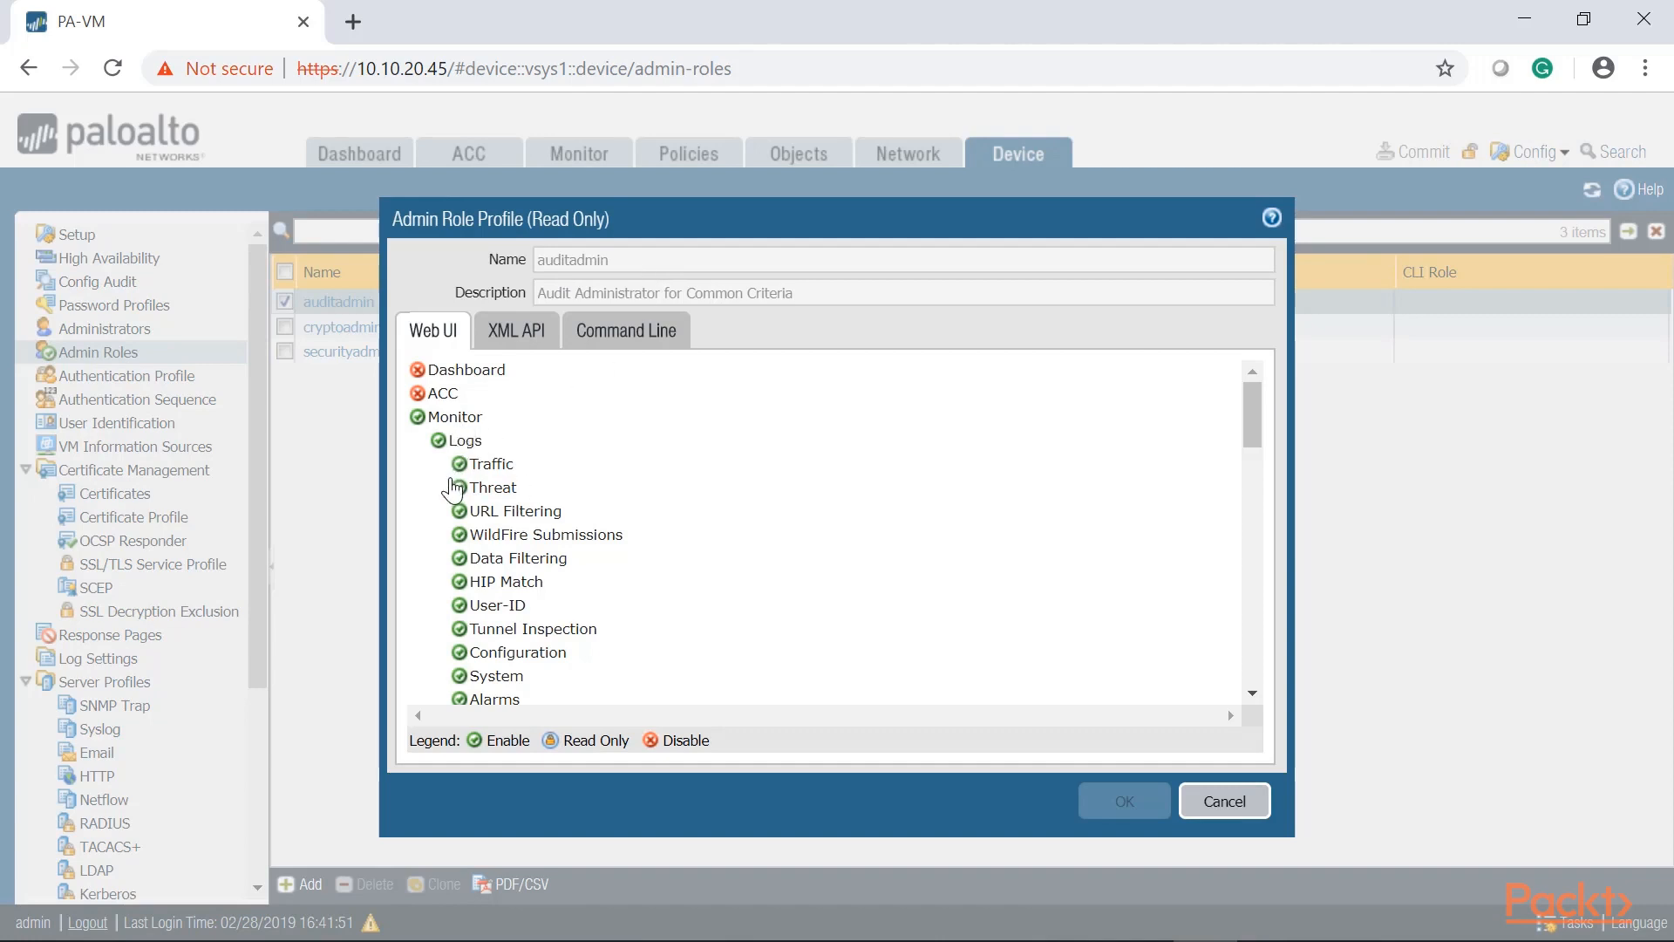
pyautogui.scroll(-5, 464, 523)
pyautogui.scroll(5, 465, 528)
pyautogui.scroll(-3, 465, 529)
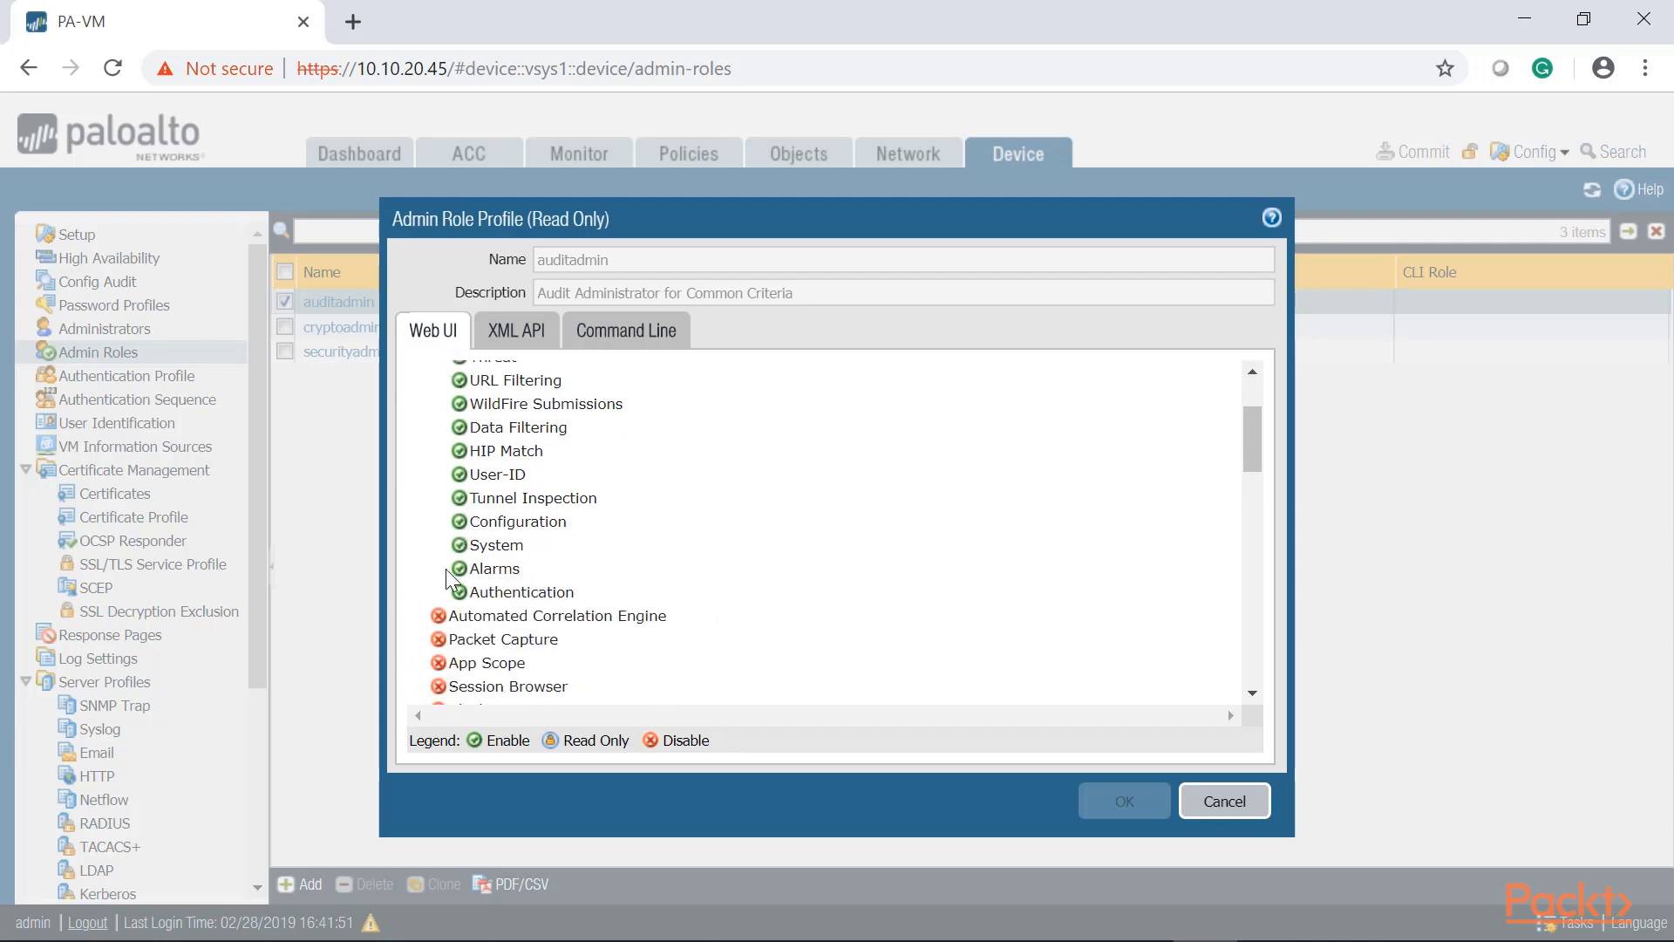
pyautogui.scroll(3, 449, 580)
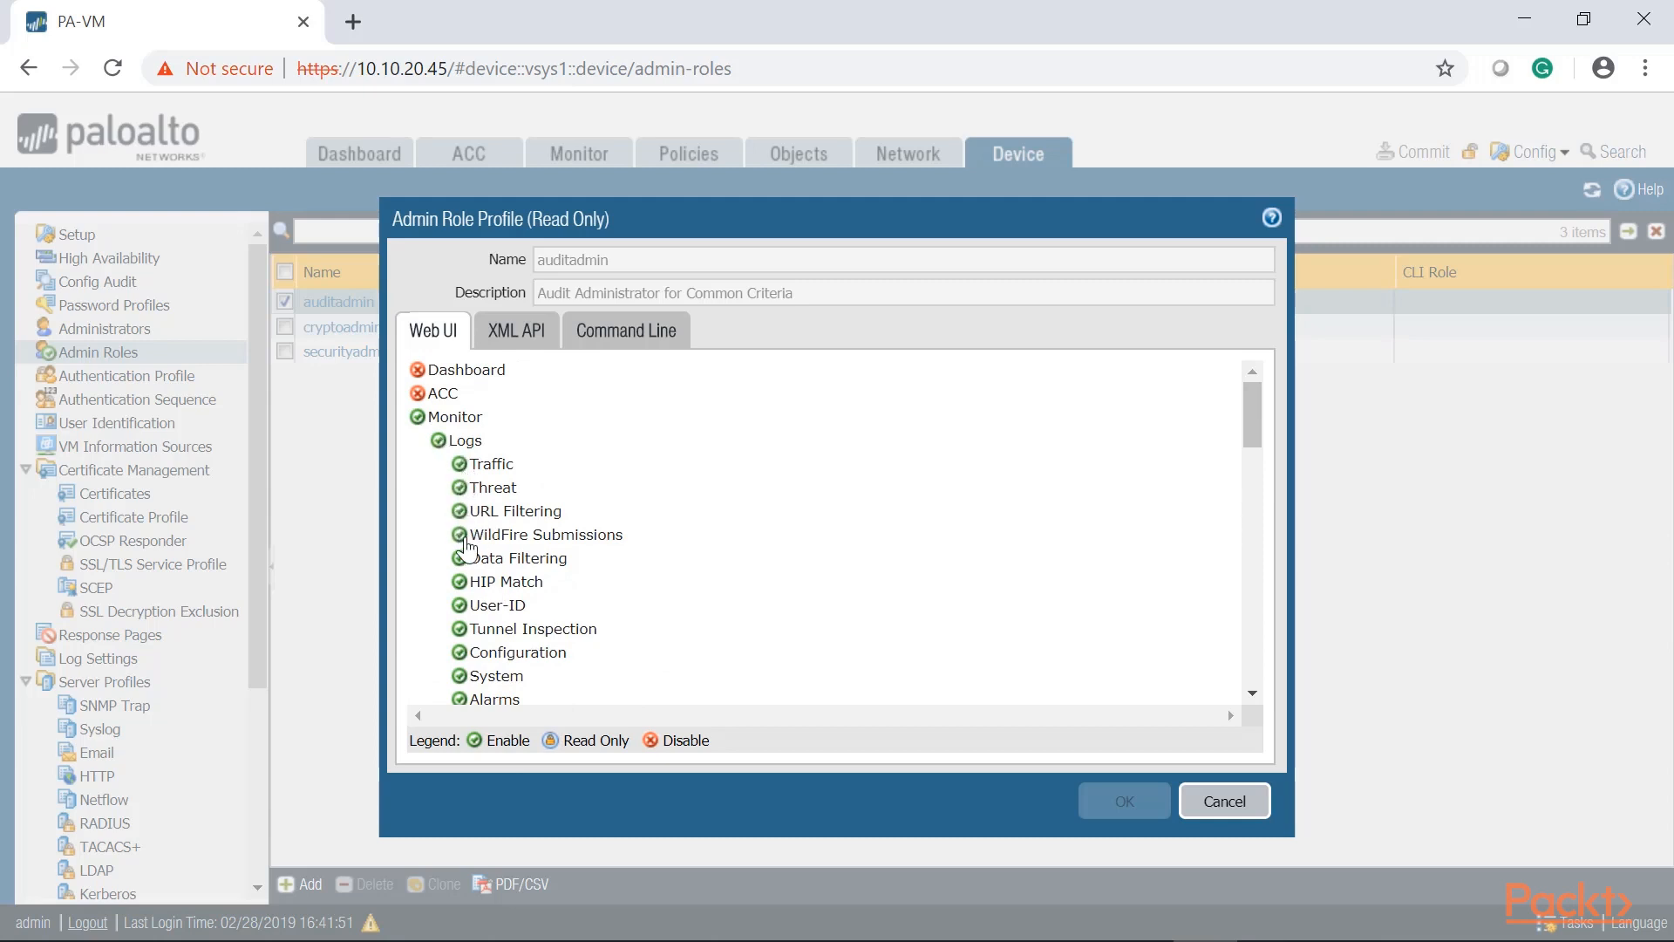
pyautogui.scroll(-5, 454, 506)
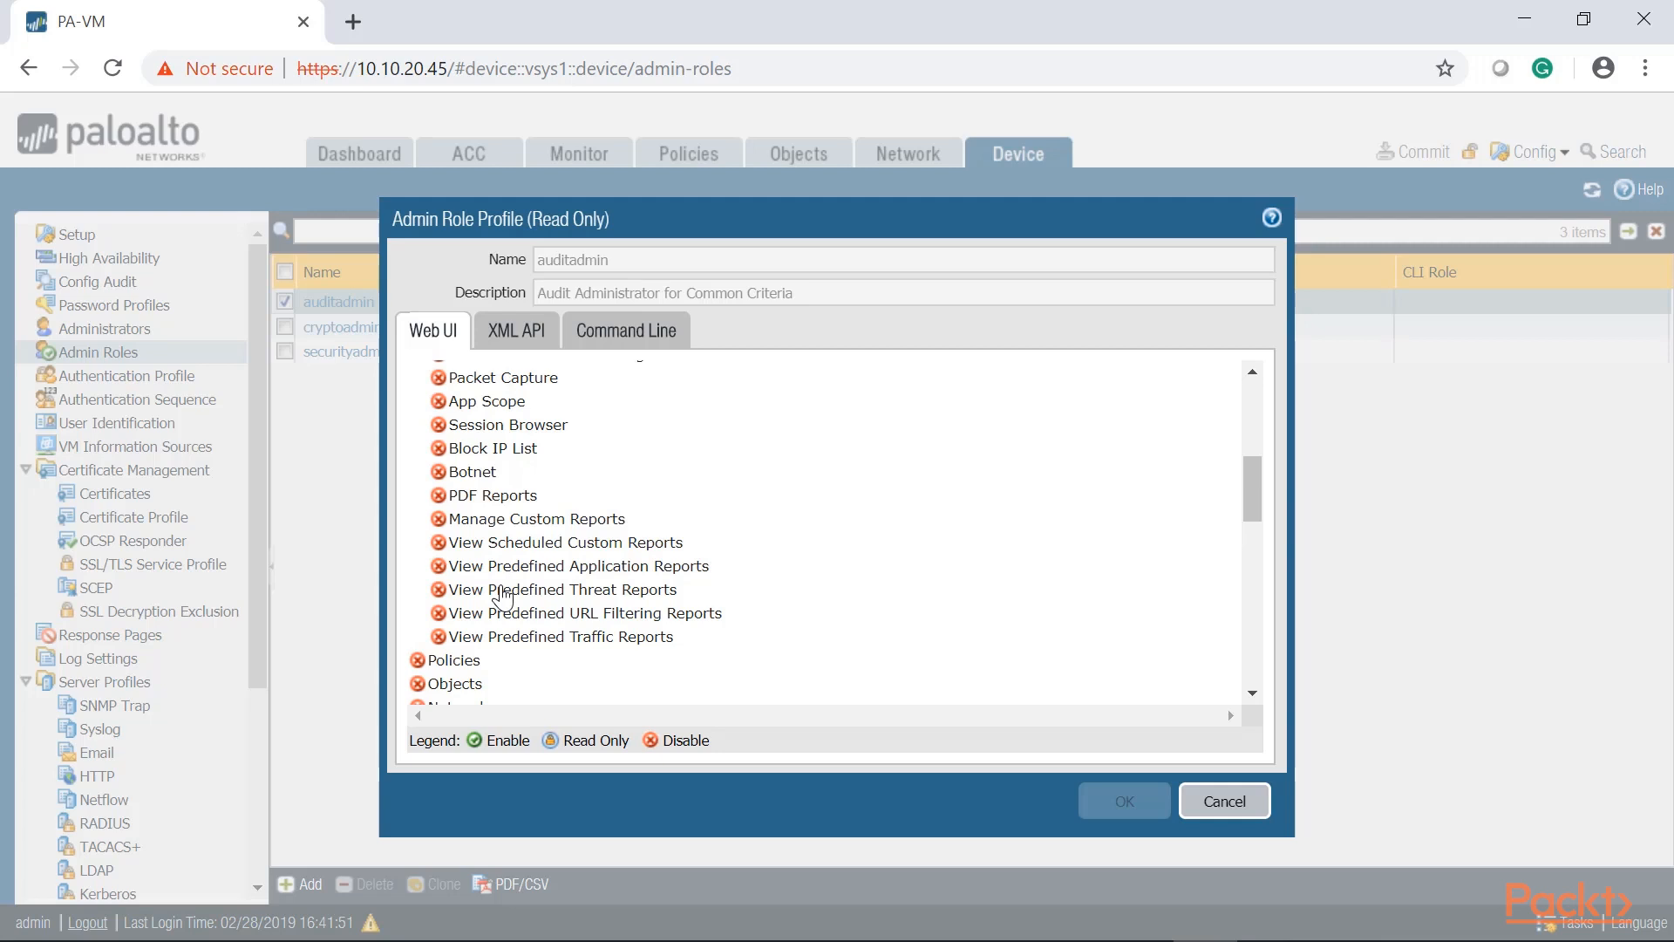
# Examine the auditadmin role's Device, Log Settings, Commit, Tasks and Global permissions, and close the profile.
pyautogui.scroll(-3, 503, 597)
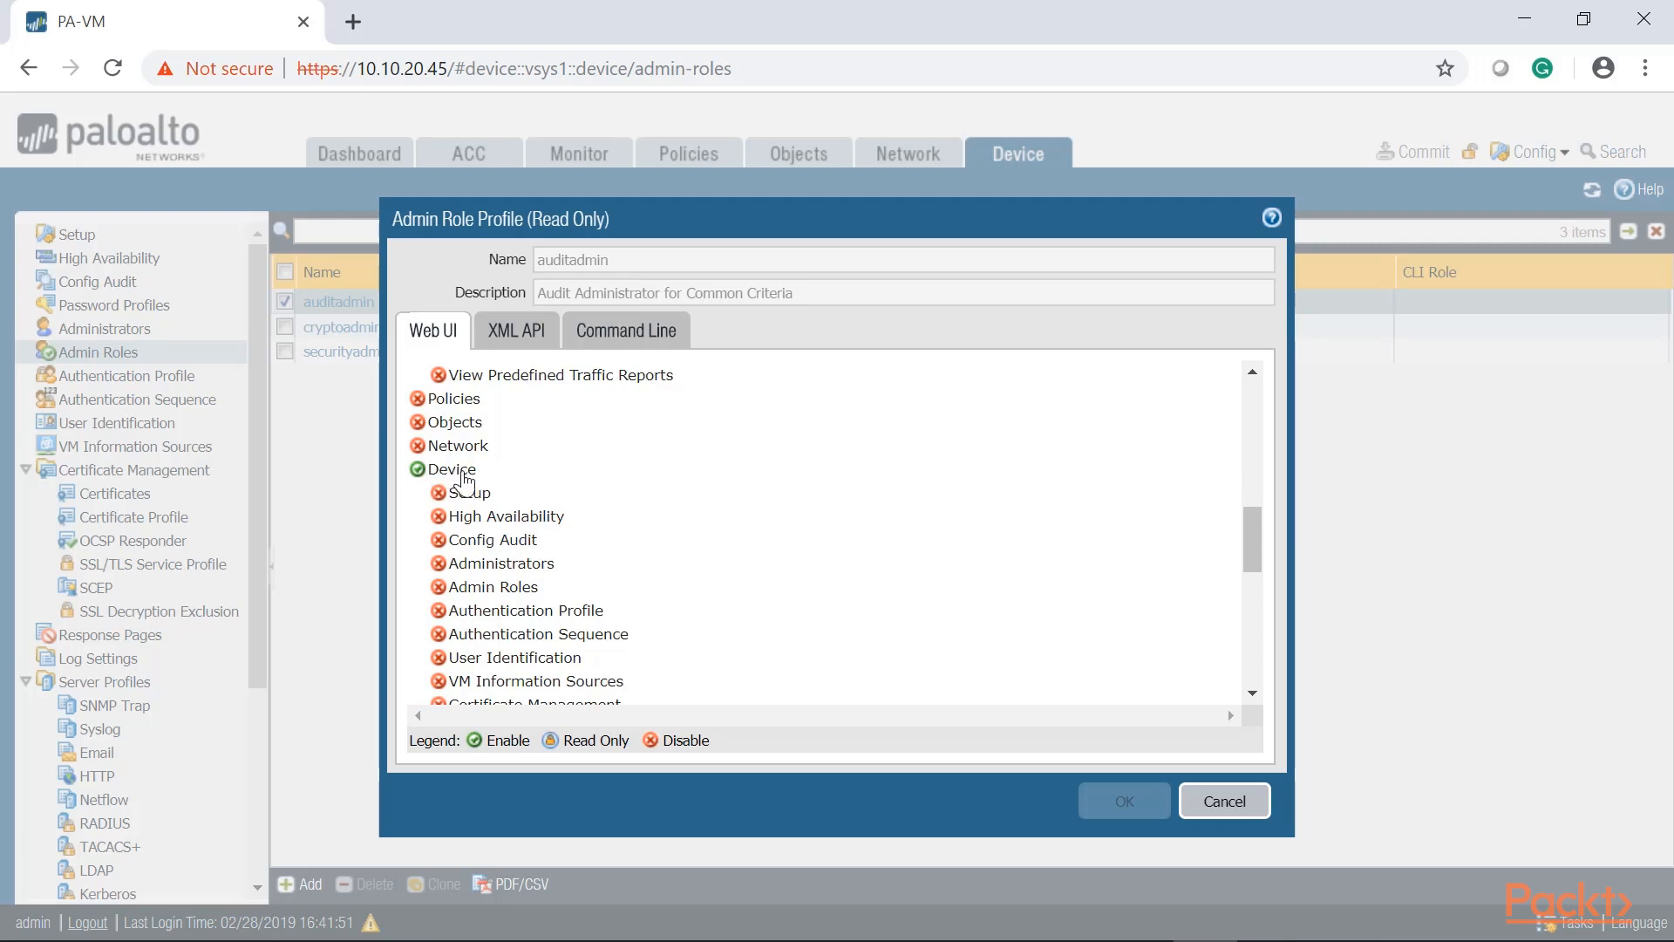
pyautogui.scroll(-3, 470, 499)
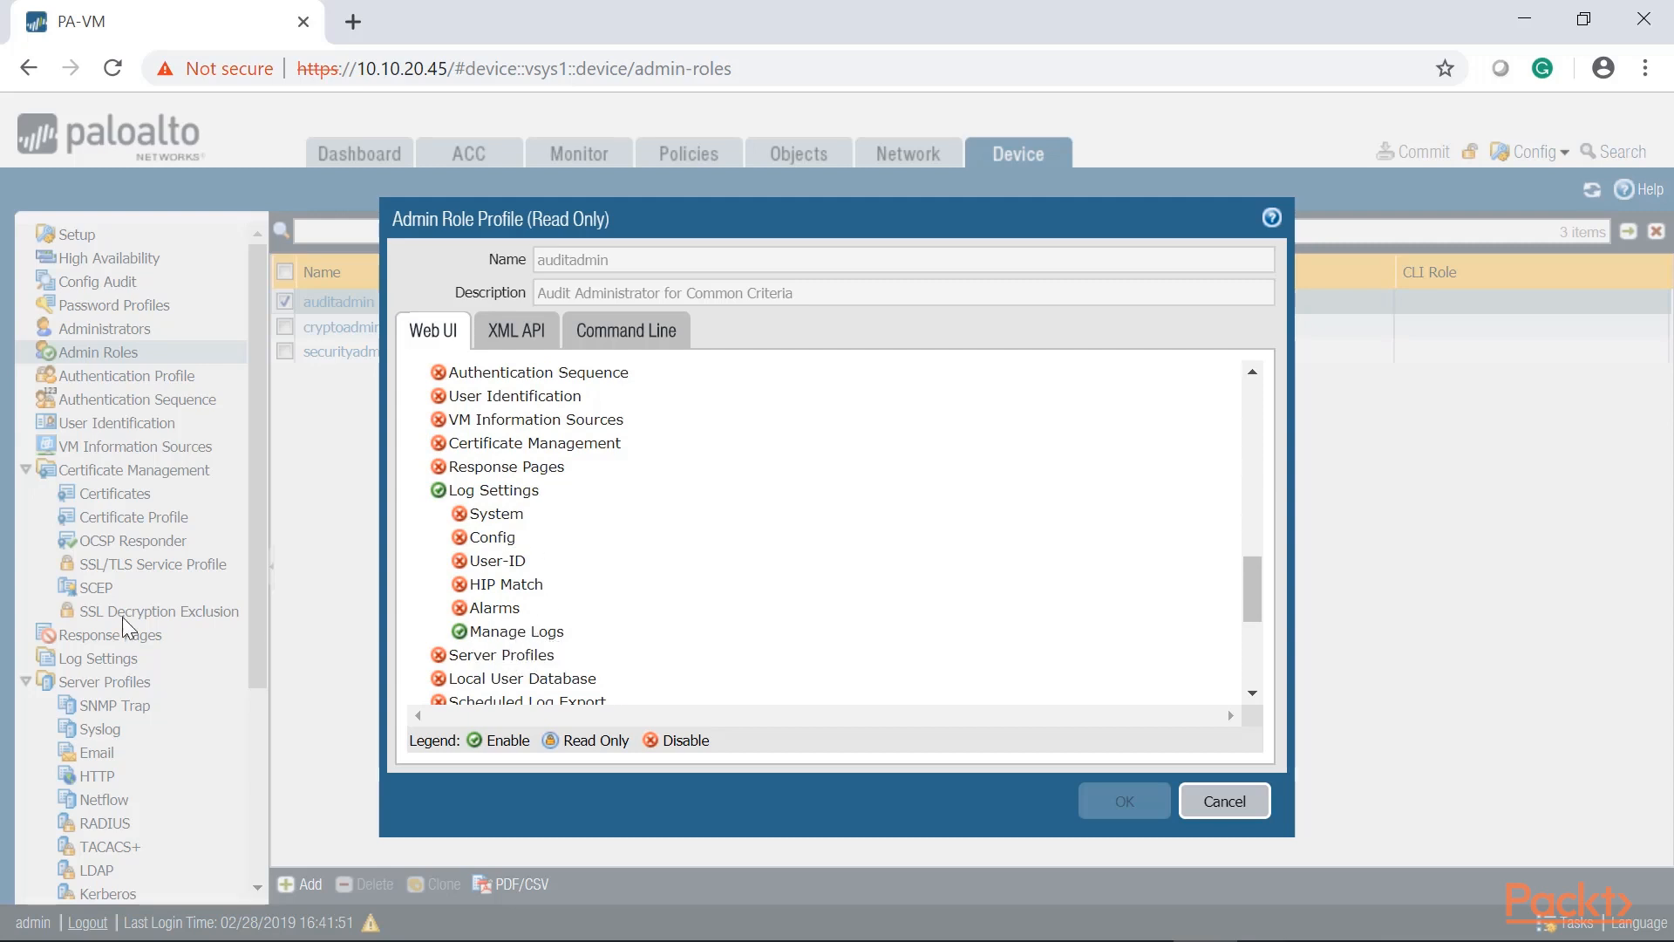
pyautogui.scroll(3, 624, 558)
pyautogui.scroll(2, 626, 558)
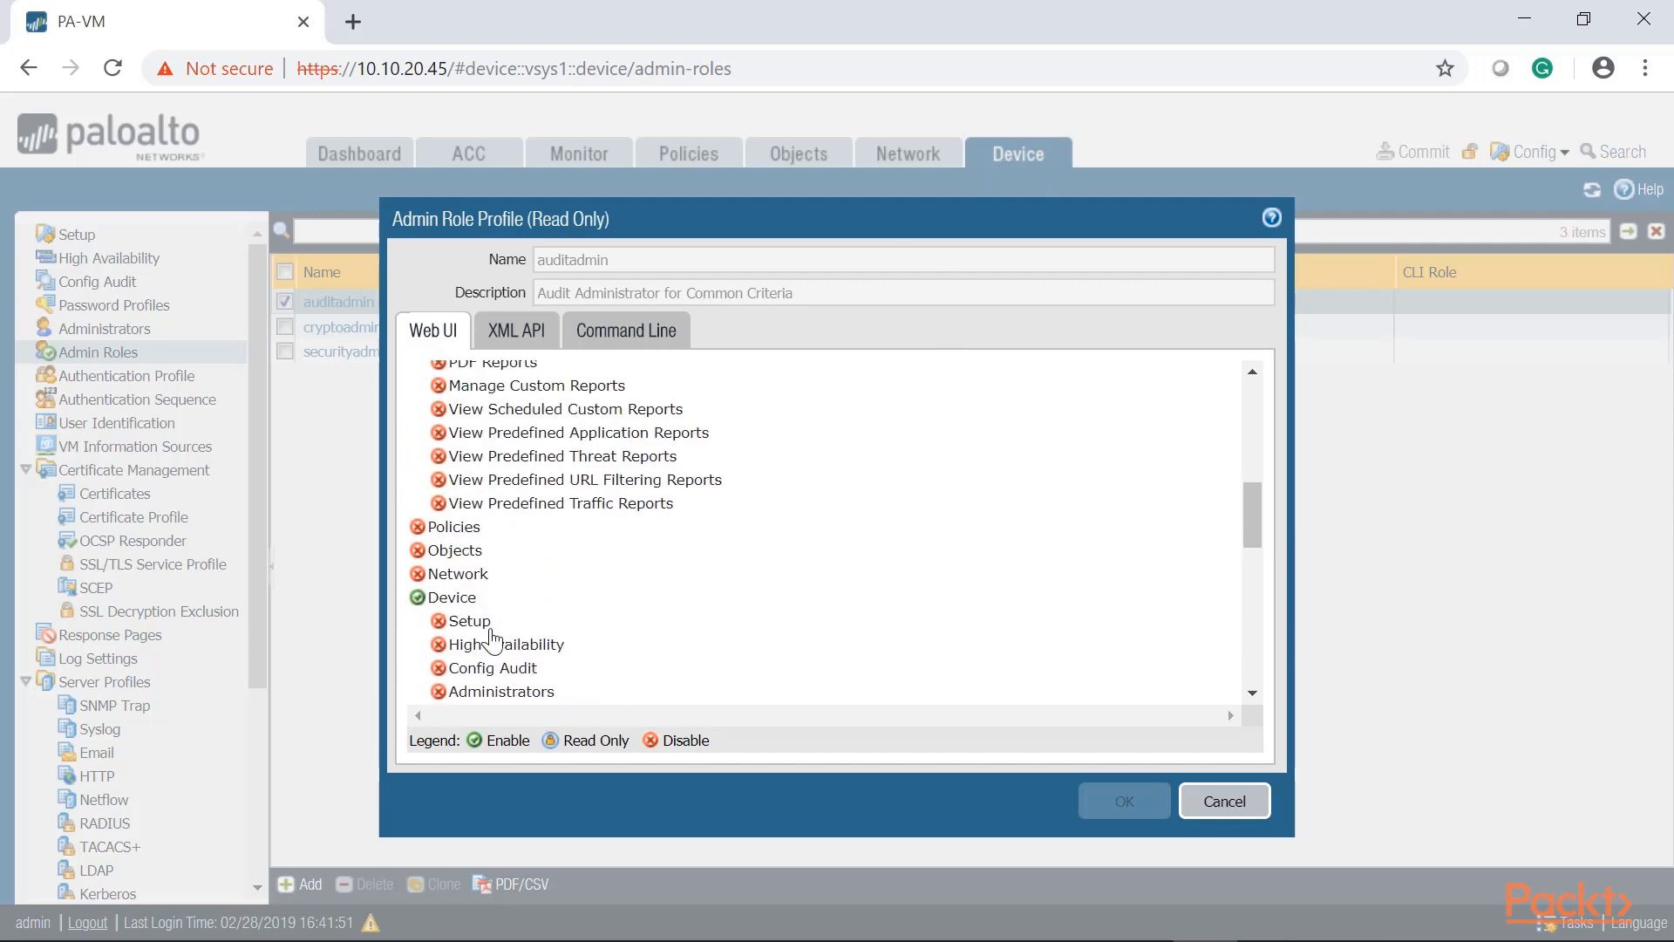
pyautogui.scroll(-3, 523, 623)
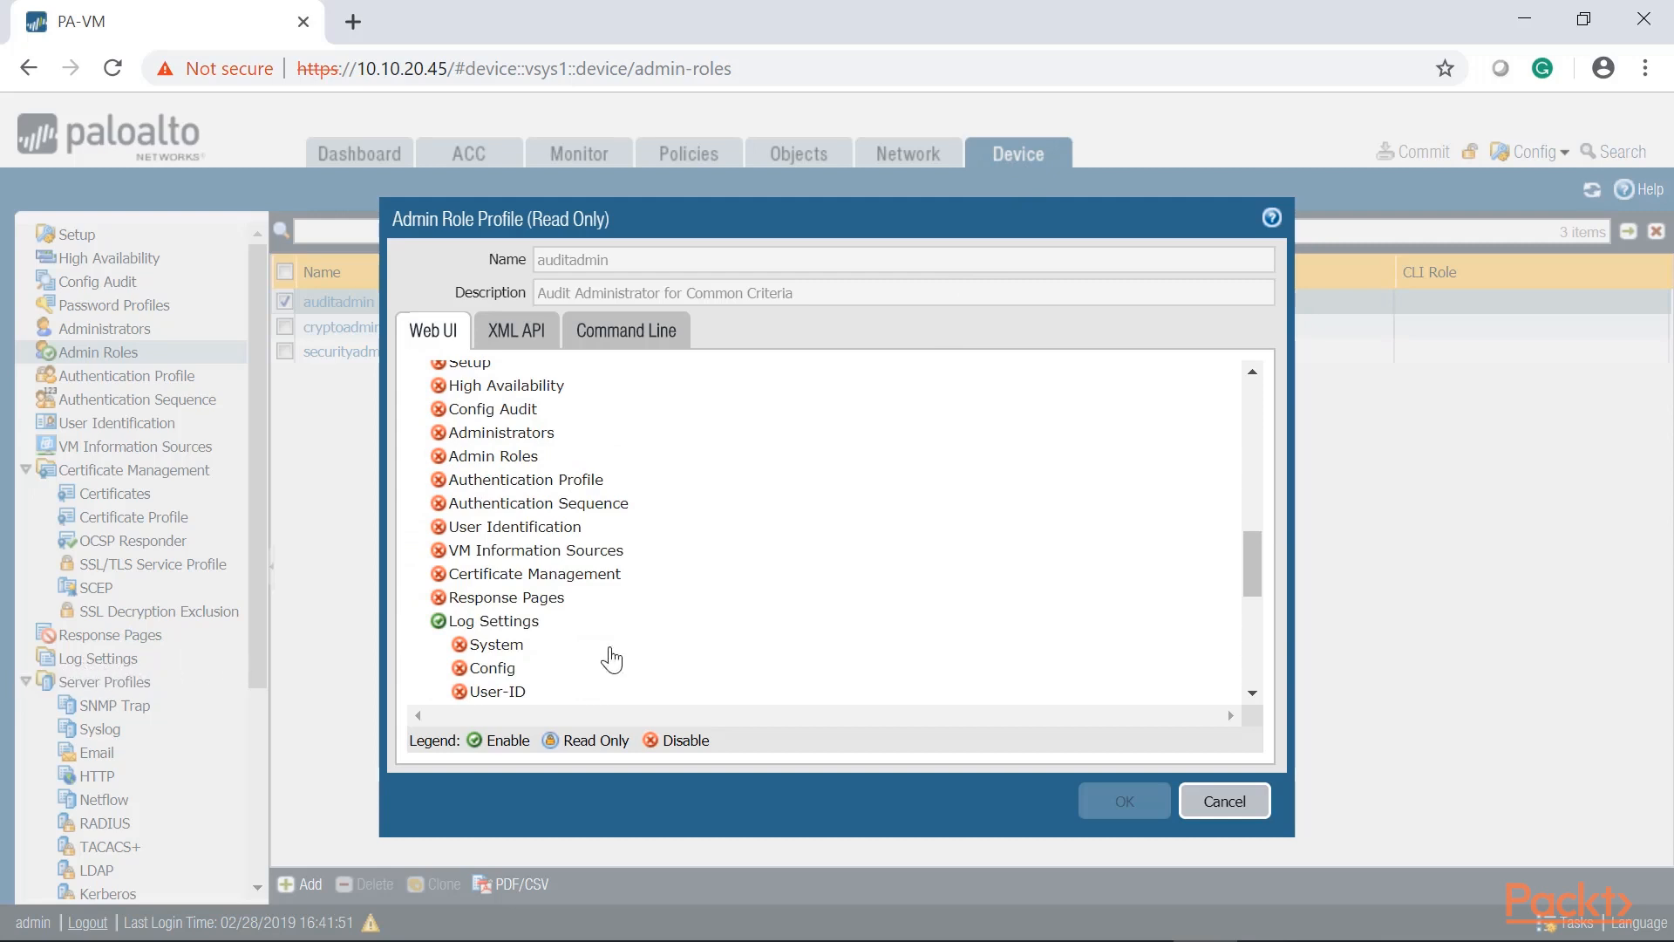
pyautogui.scroll(-3, 609, 657)
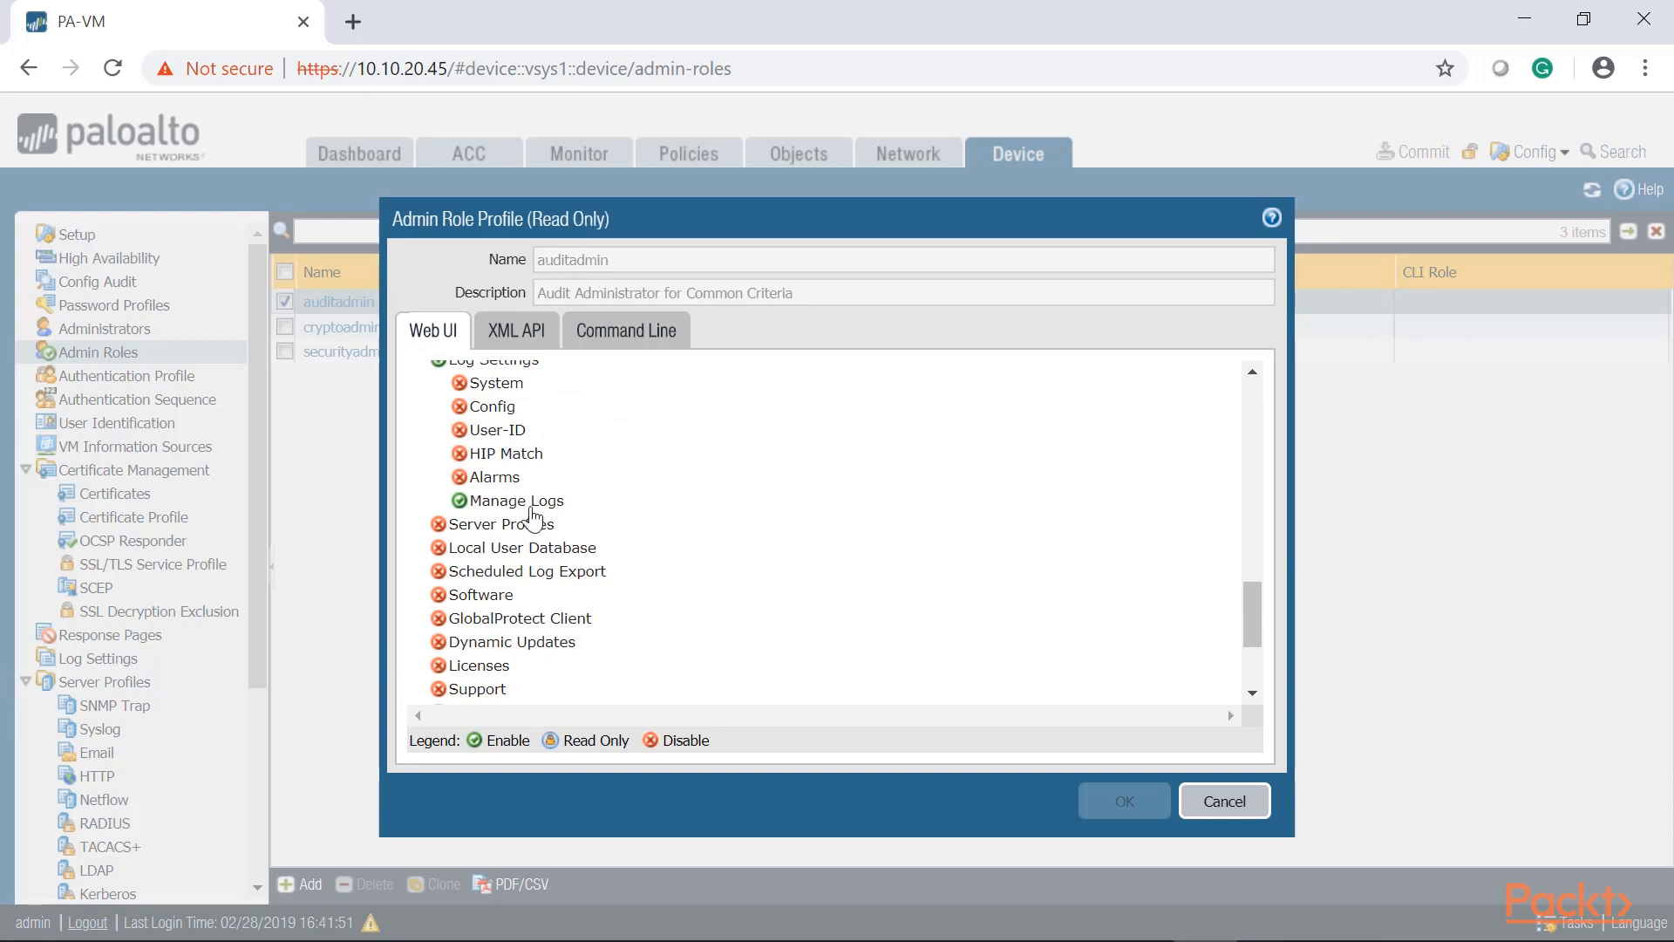
pyautogui.scroll(3, 473, 501)
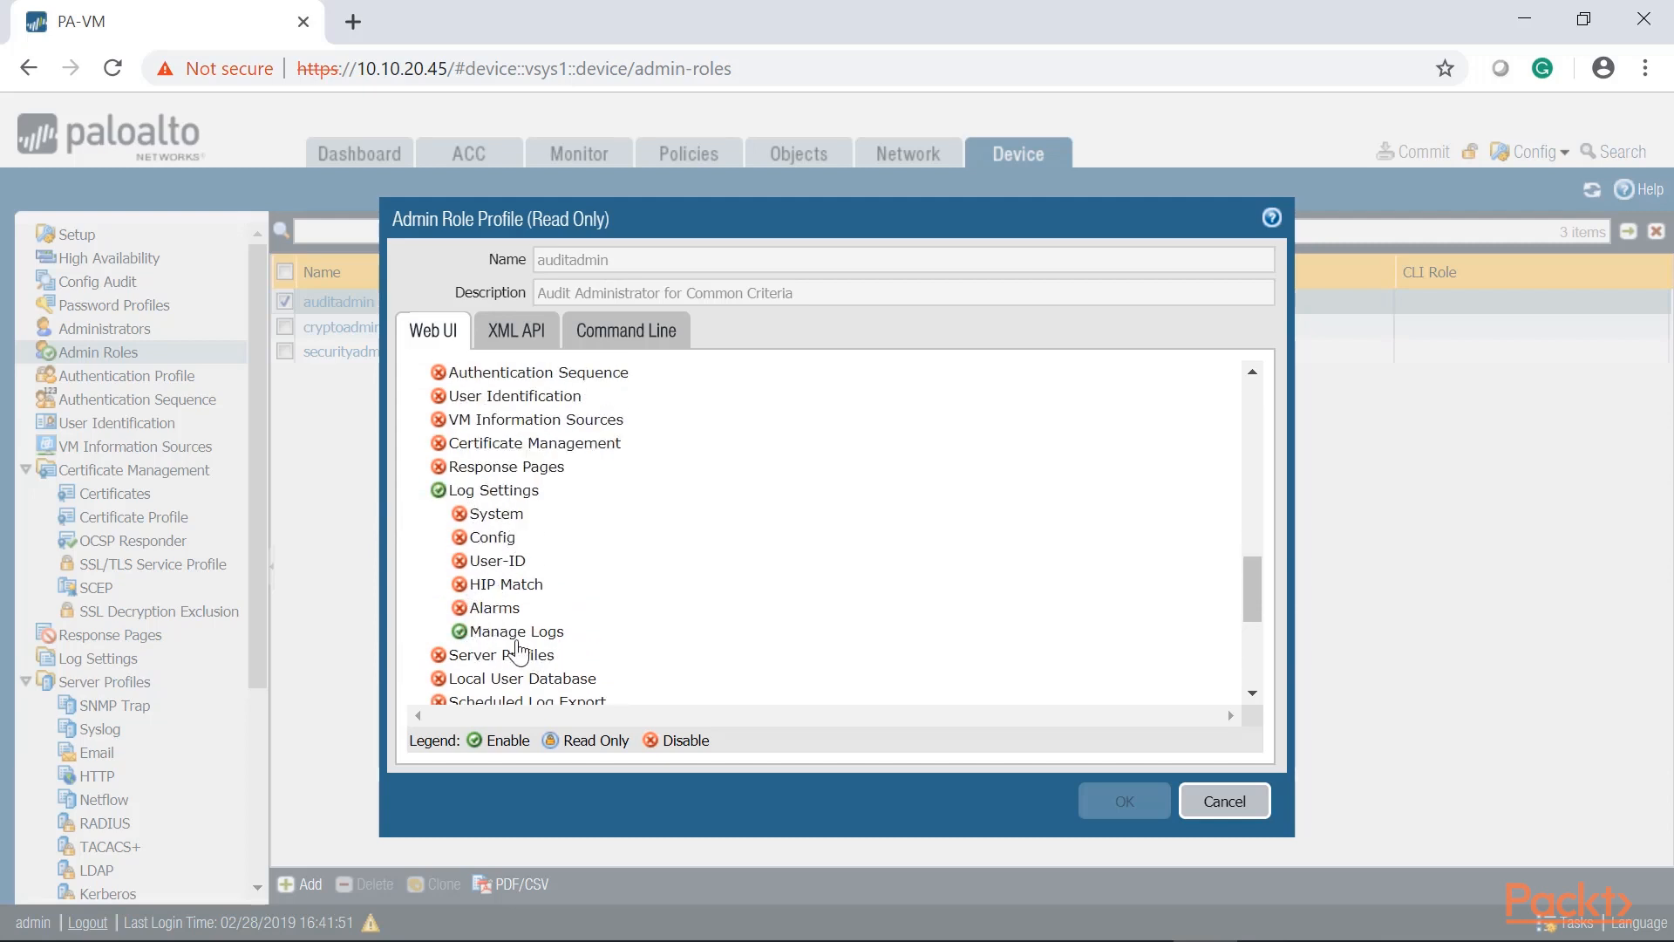
pyautogui.scroll(-7, 540, 654)
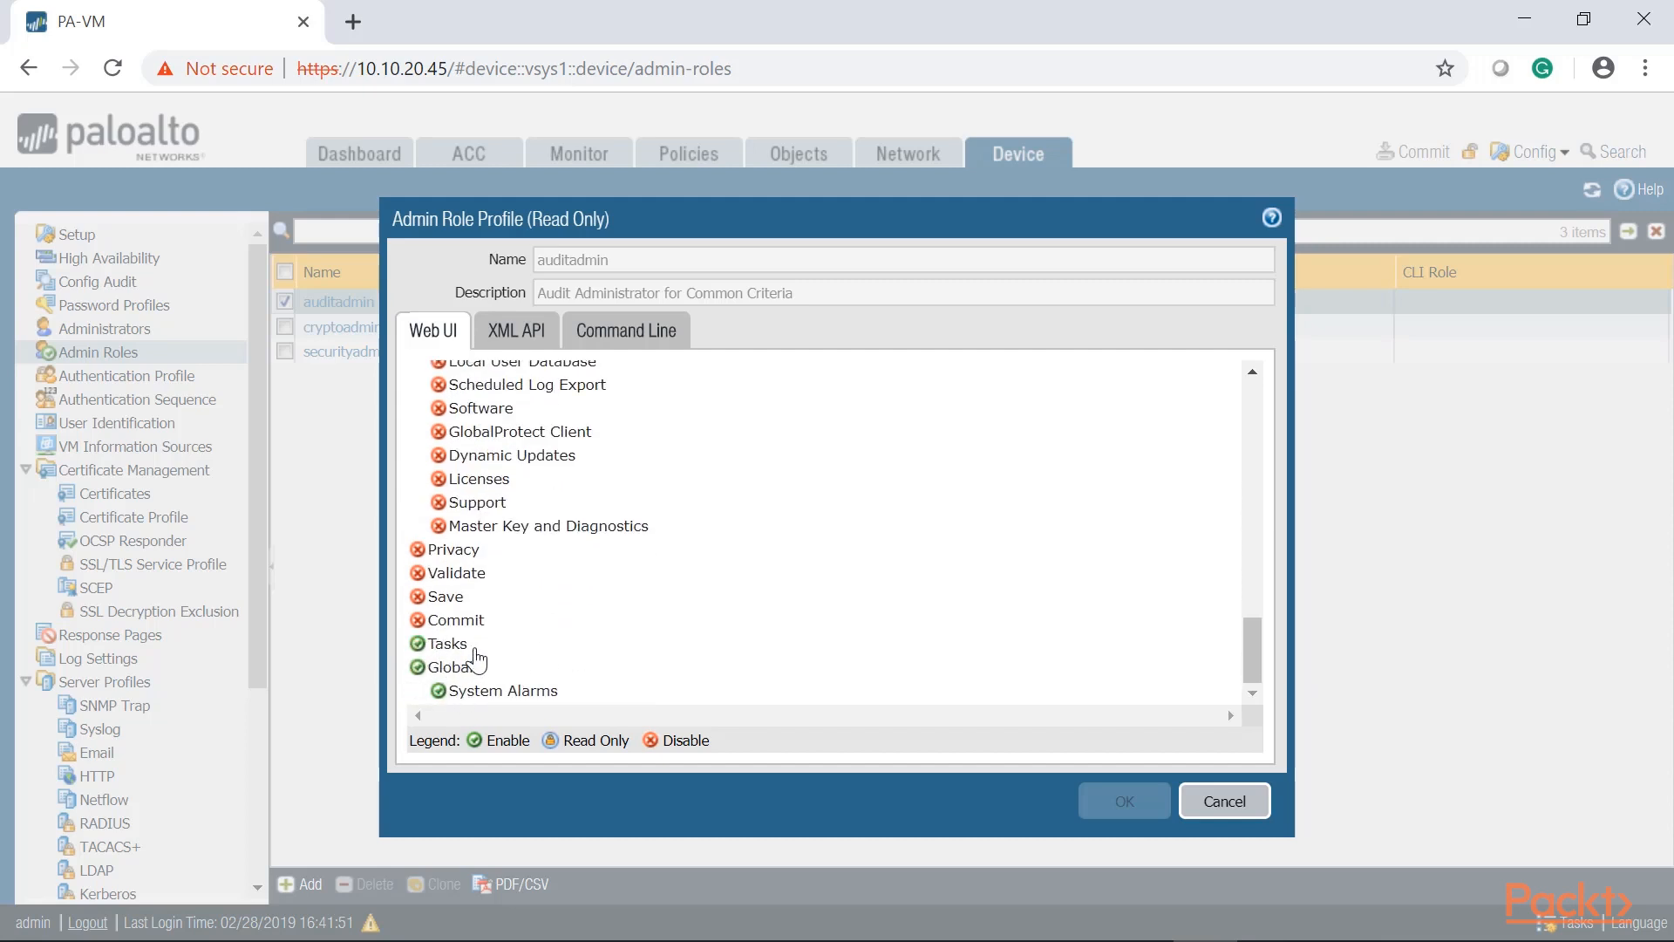
pyautogui.scroll(20, 479, 671)
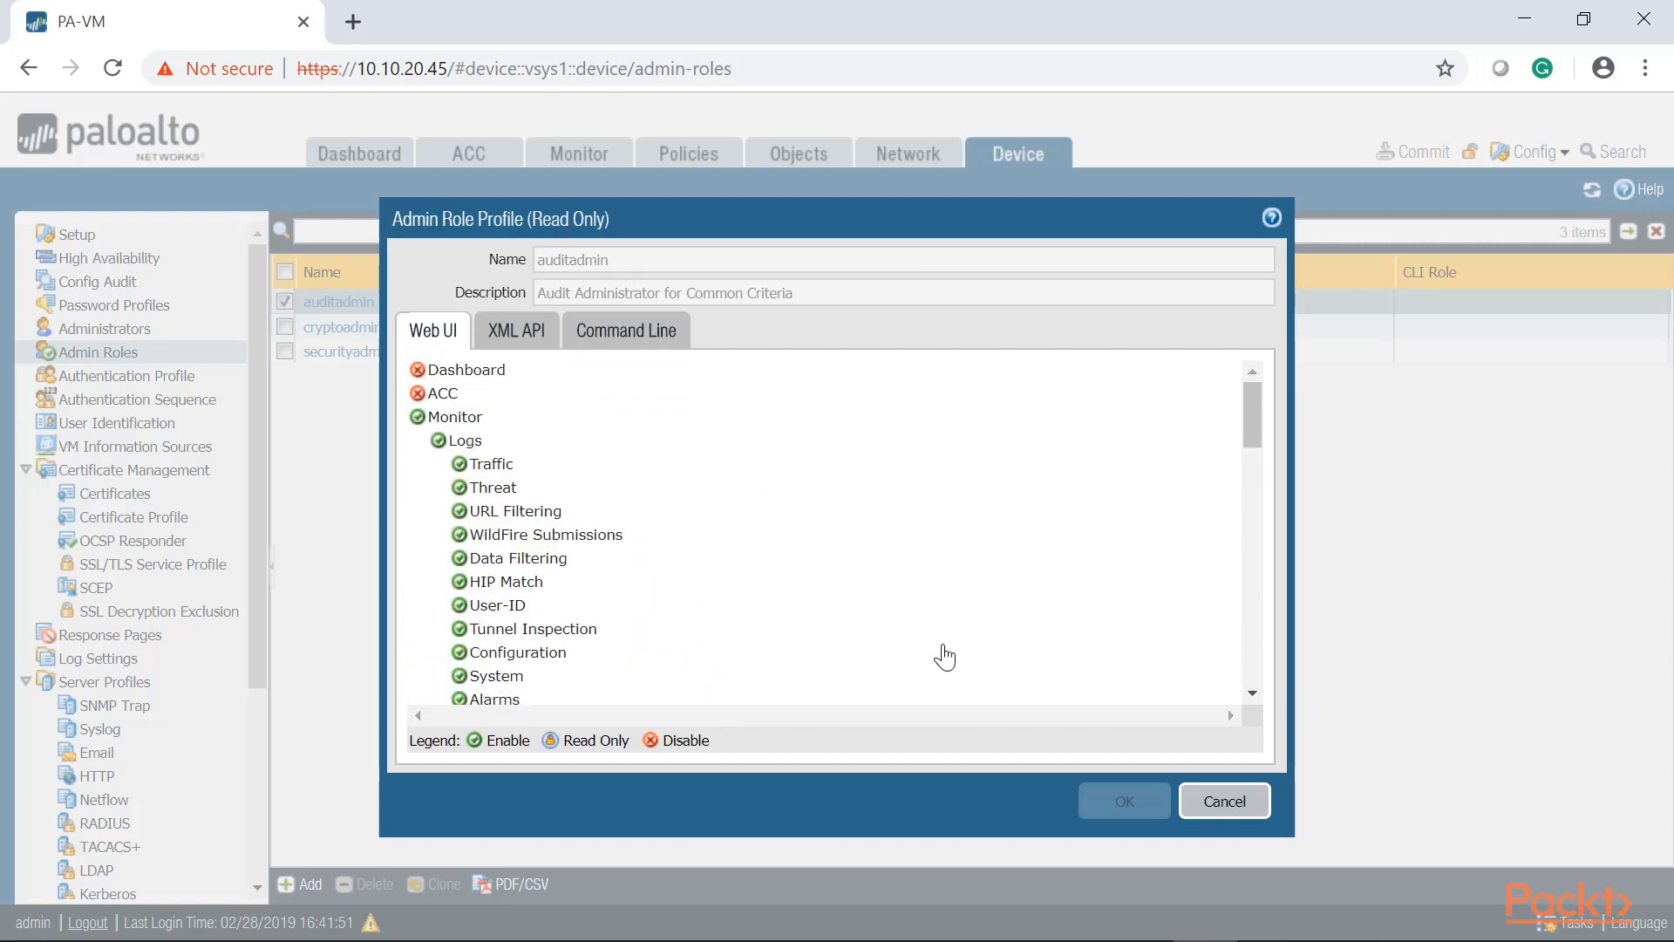
pyautogui.click(1213, 804)
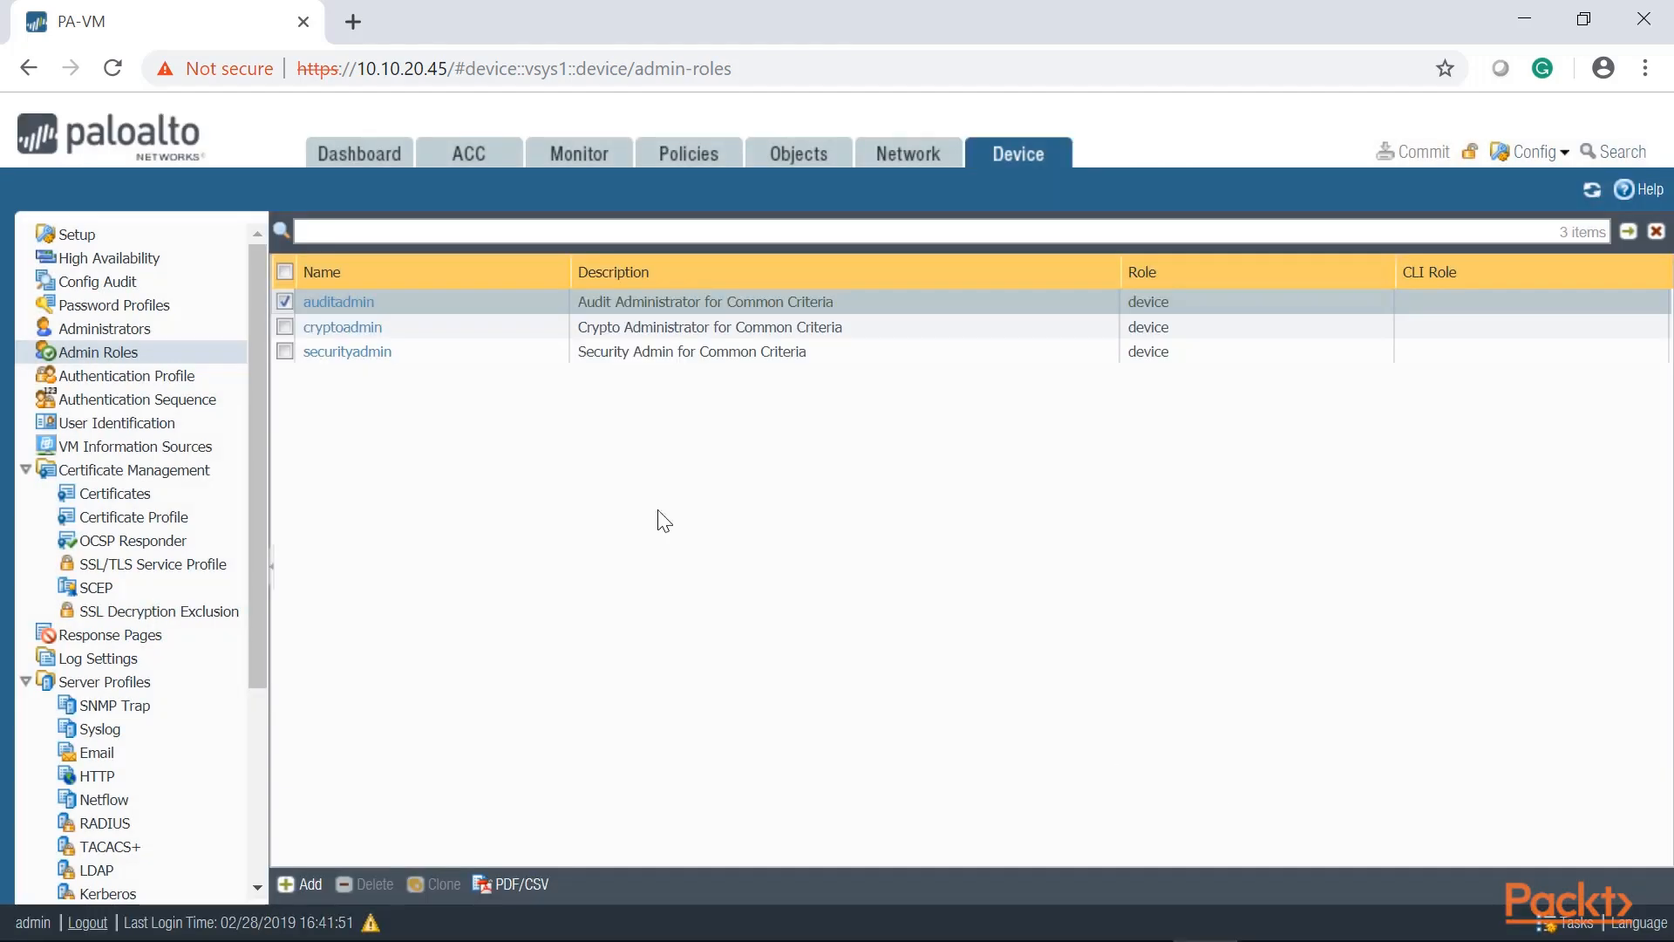
# Open the predefined cryptoadmin role, examine its IPSec, Network Profiles and Certificate Management permissions, and close it.
pyautogui.click(333, 329)
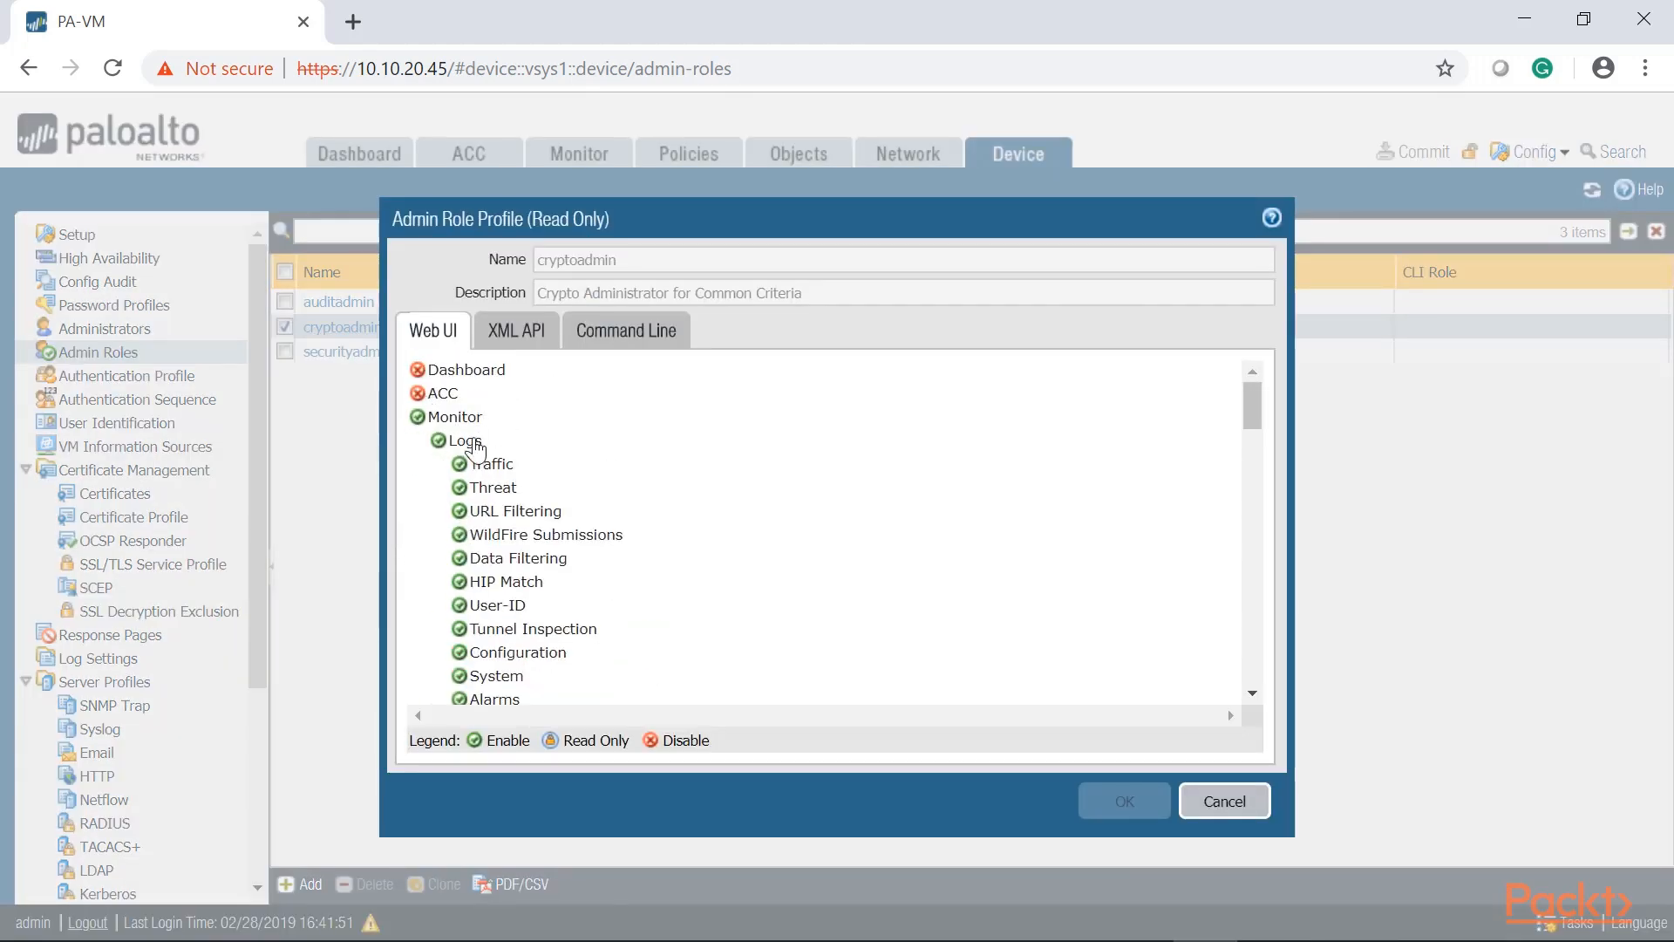
pyautogui.scroll(-15, 476, 555)
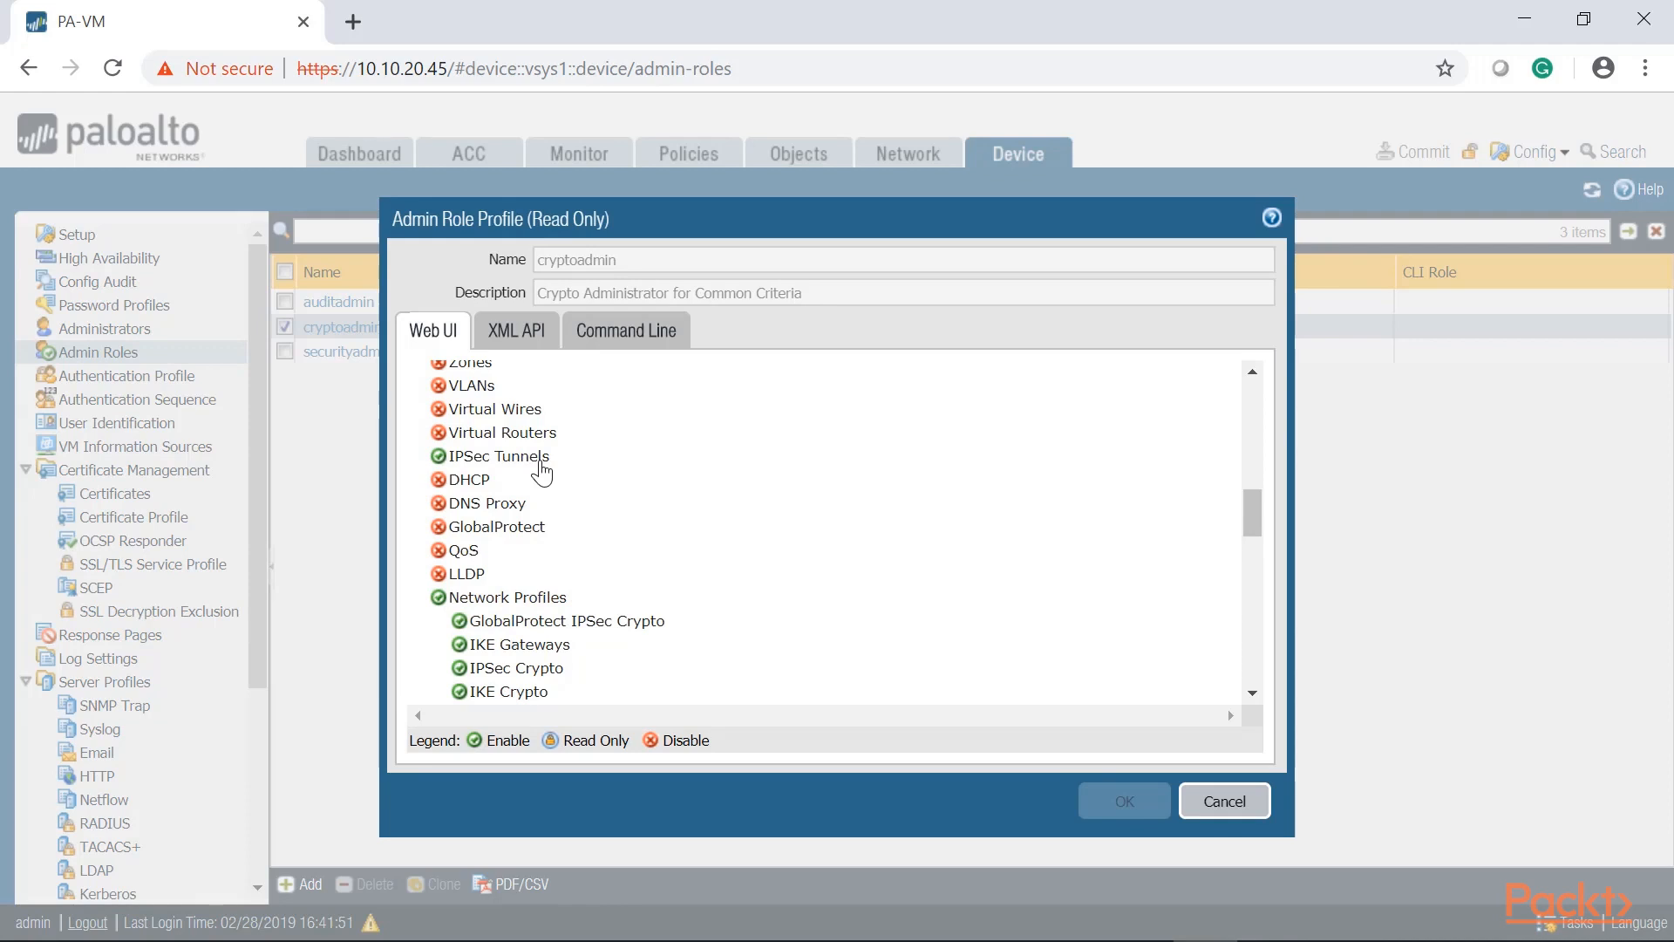
pyautogui.scroll(-3, 542, 472)
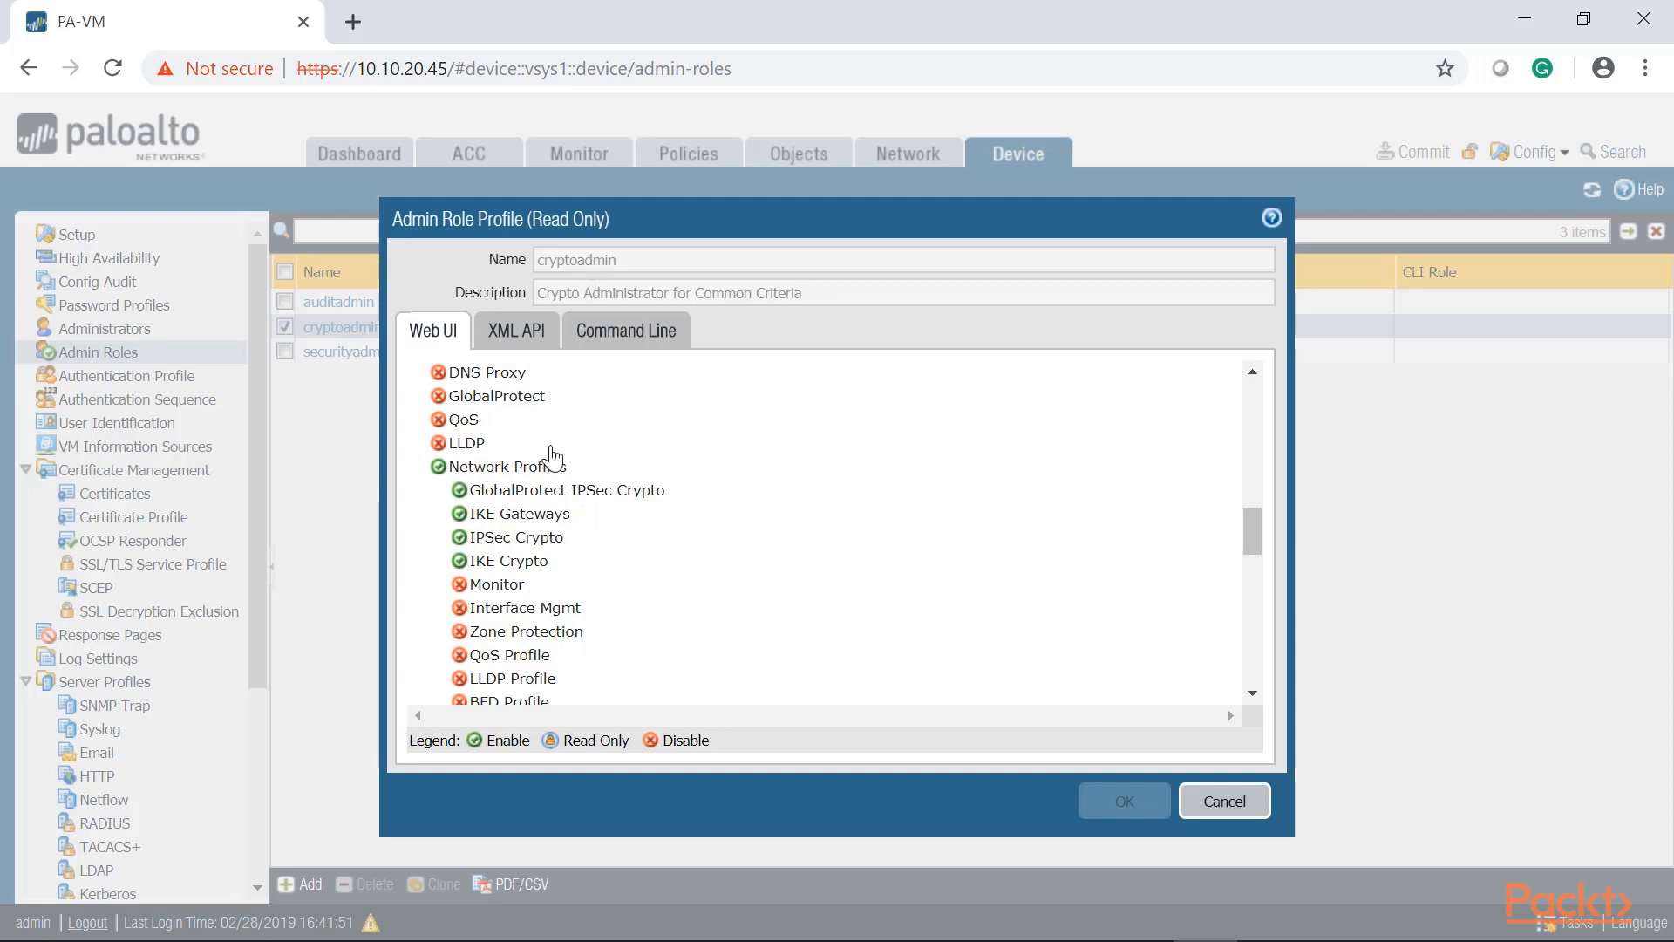
pyautogui.scroll(-6, 489, 549)
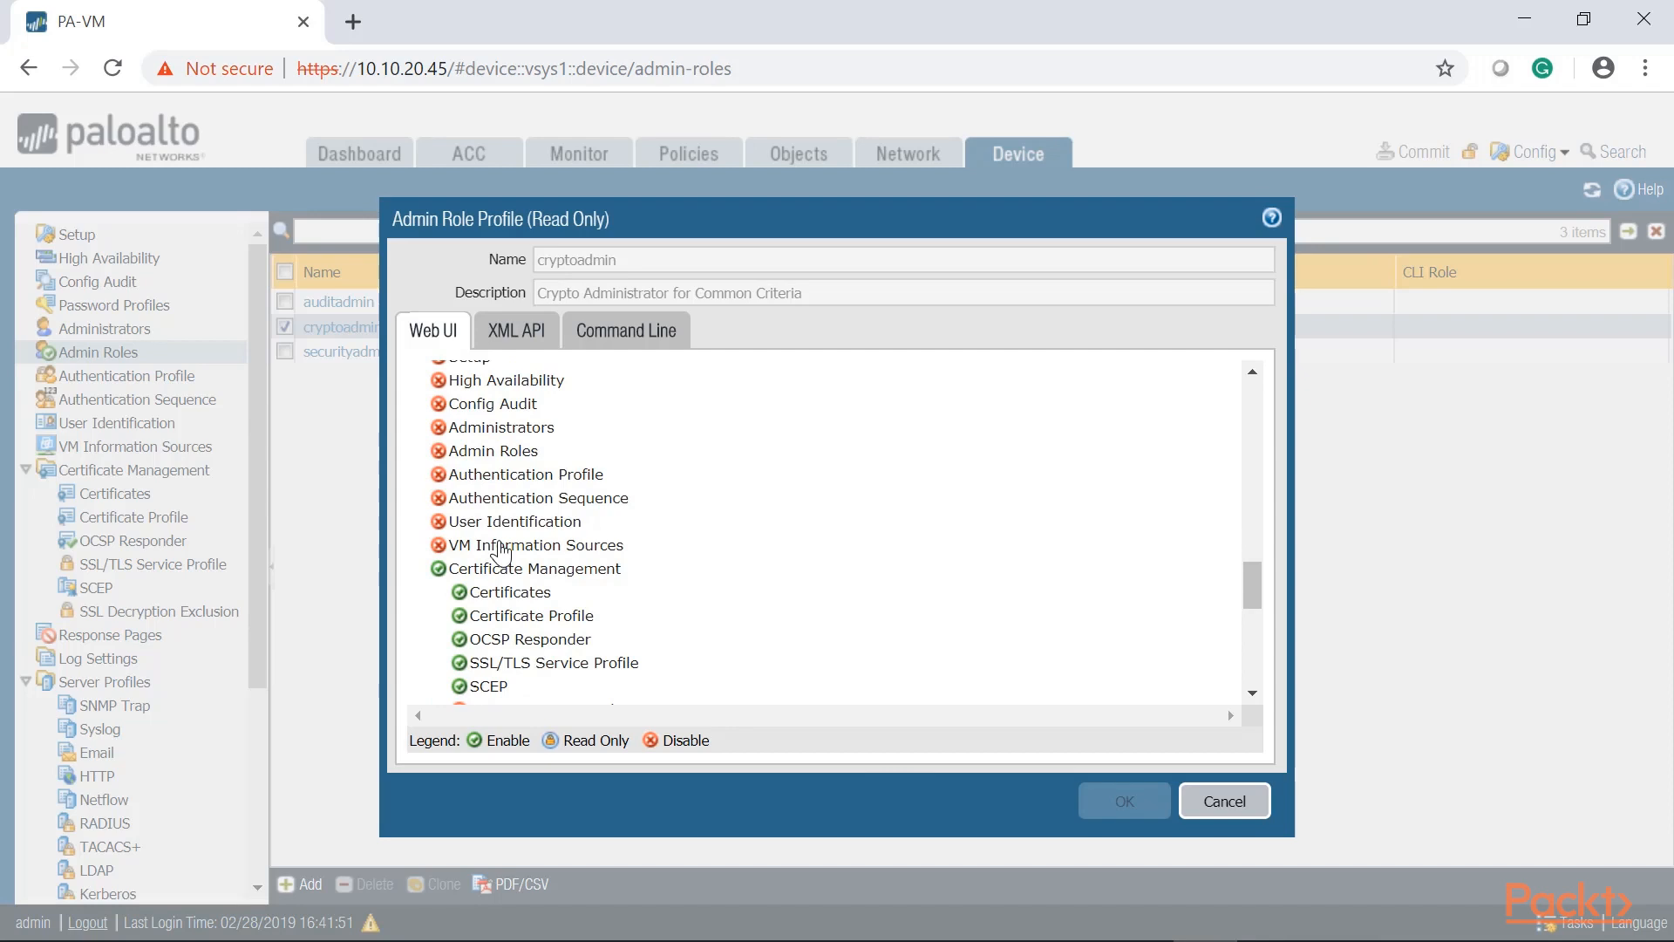
pyautogui.click(1220, 800)
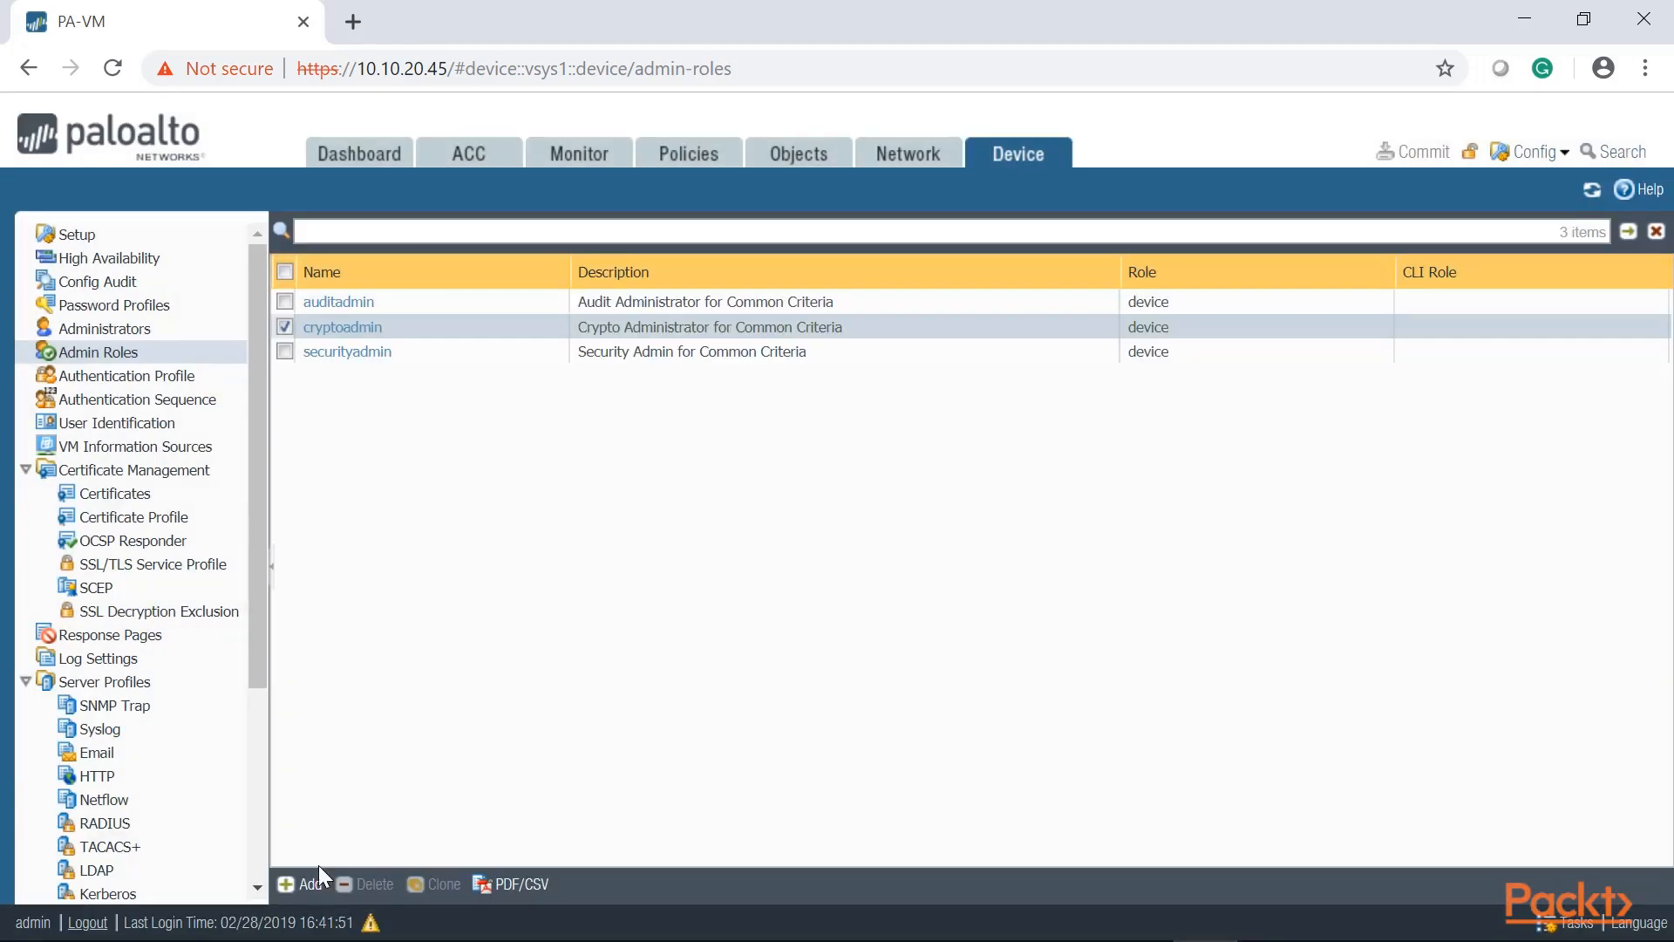
# Add a new admin role profile named Network-Admin.
pyautogui.click(305, 883)
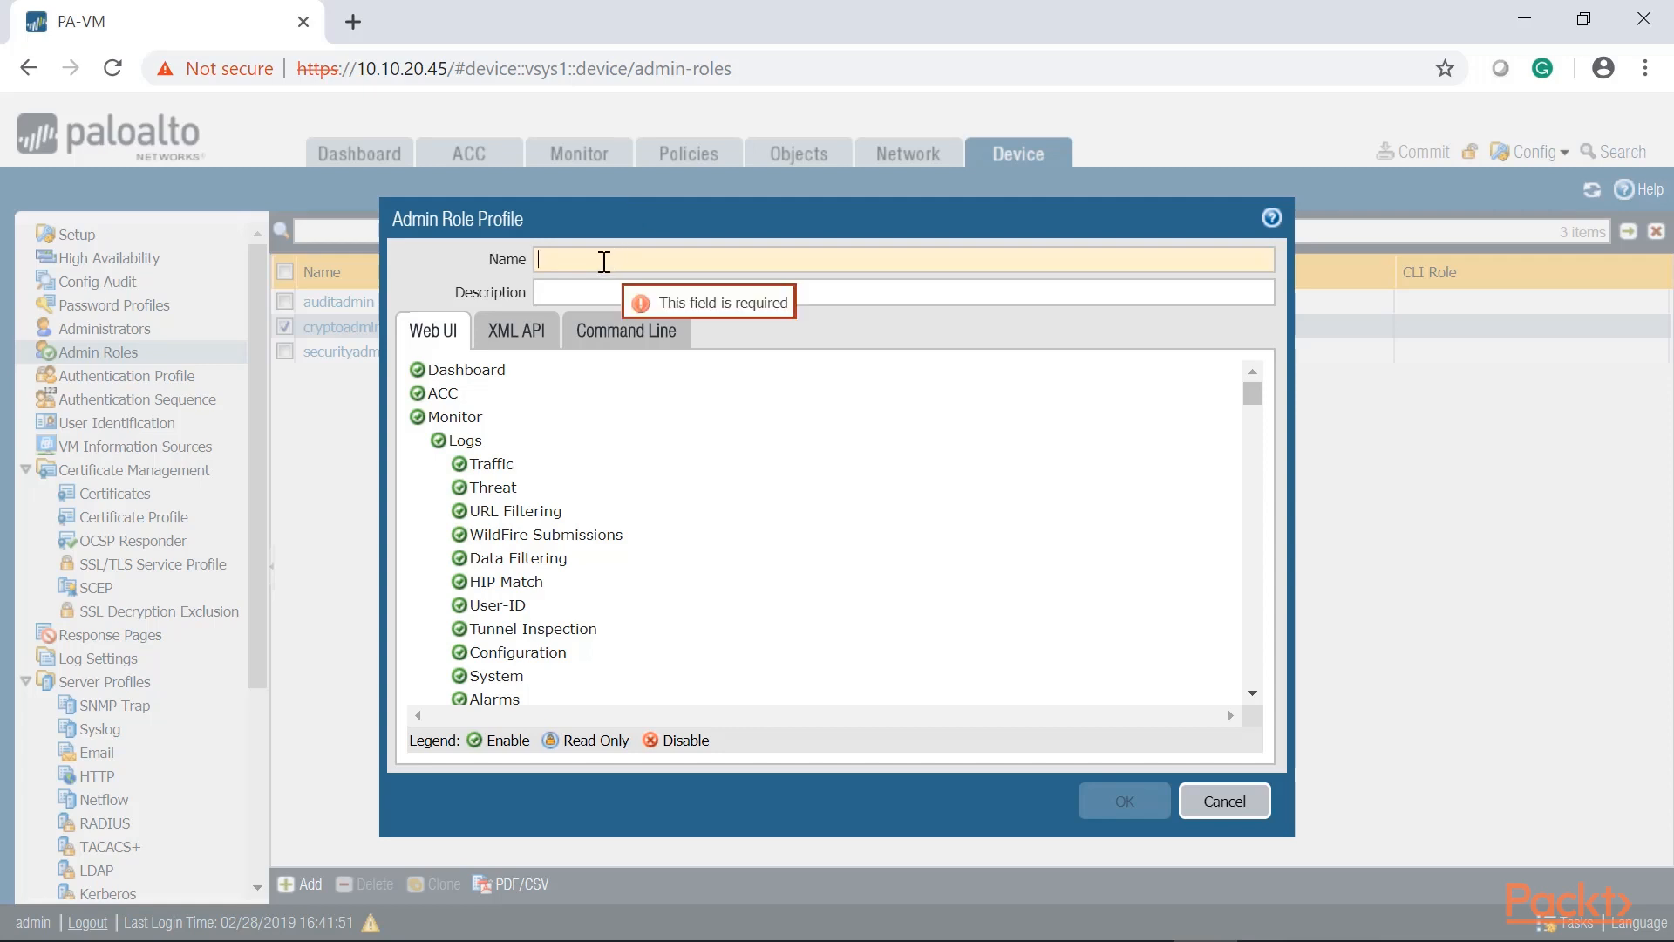
pyautogui.write('Network')
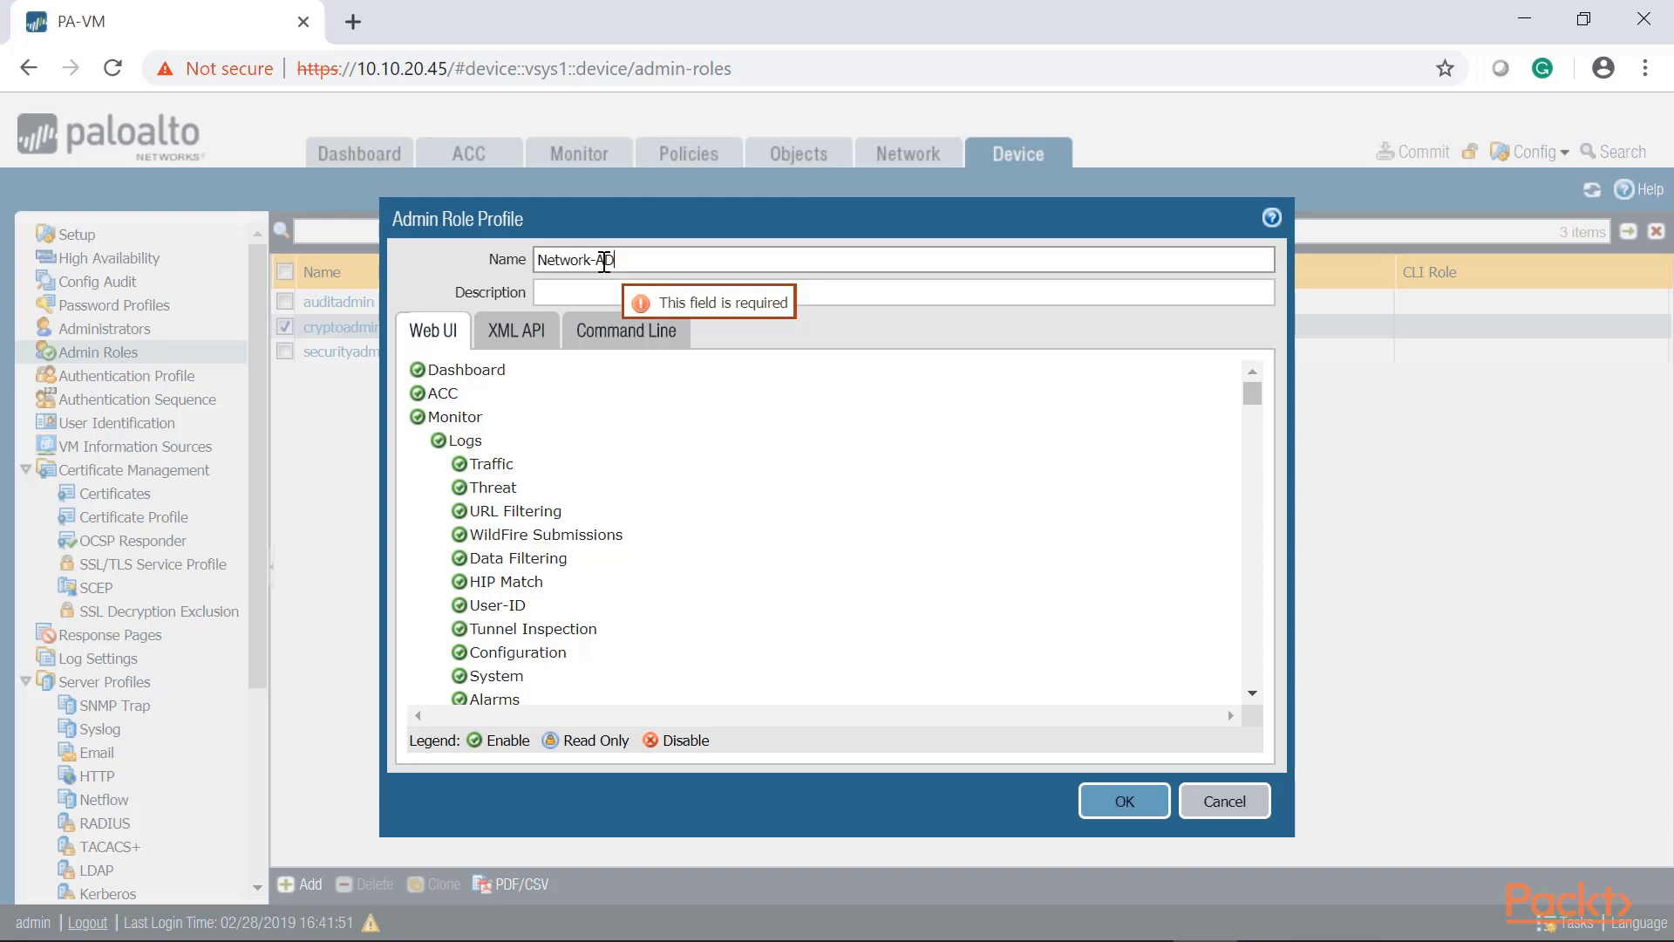
pyautogui.write('-AD')
pyautogui.press('BackSpace')
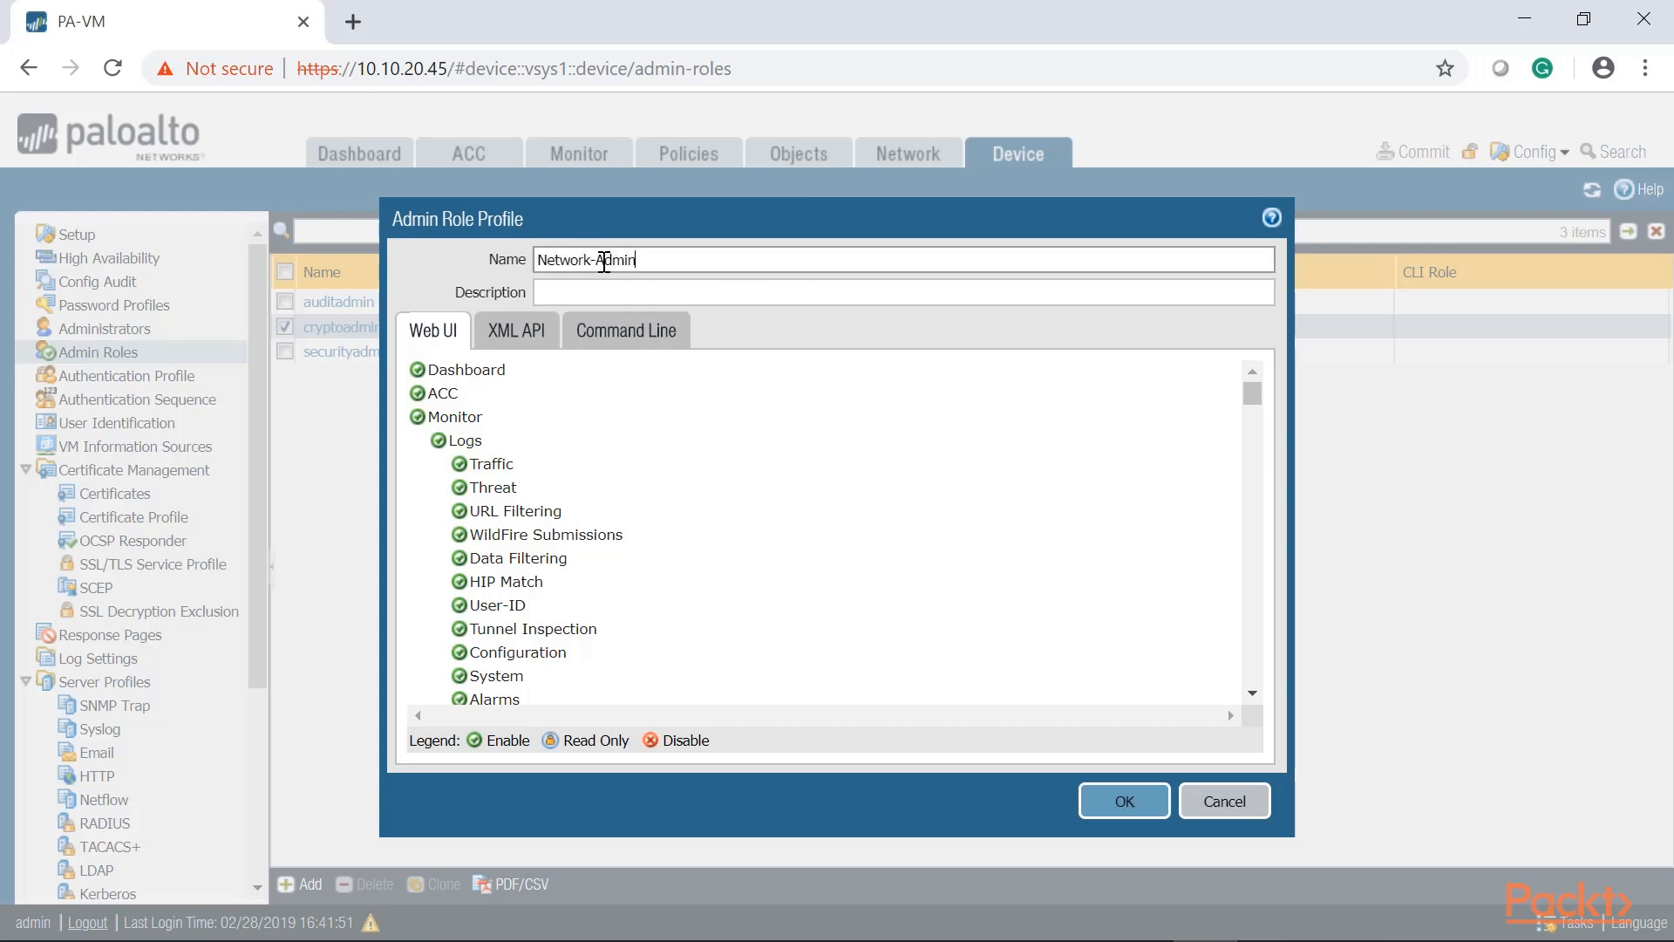
pyautogui.click(462, 372)
pyautogui.click(416, 370)
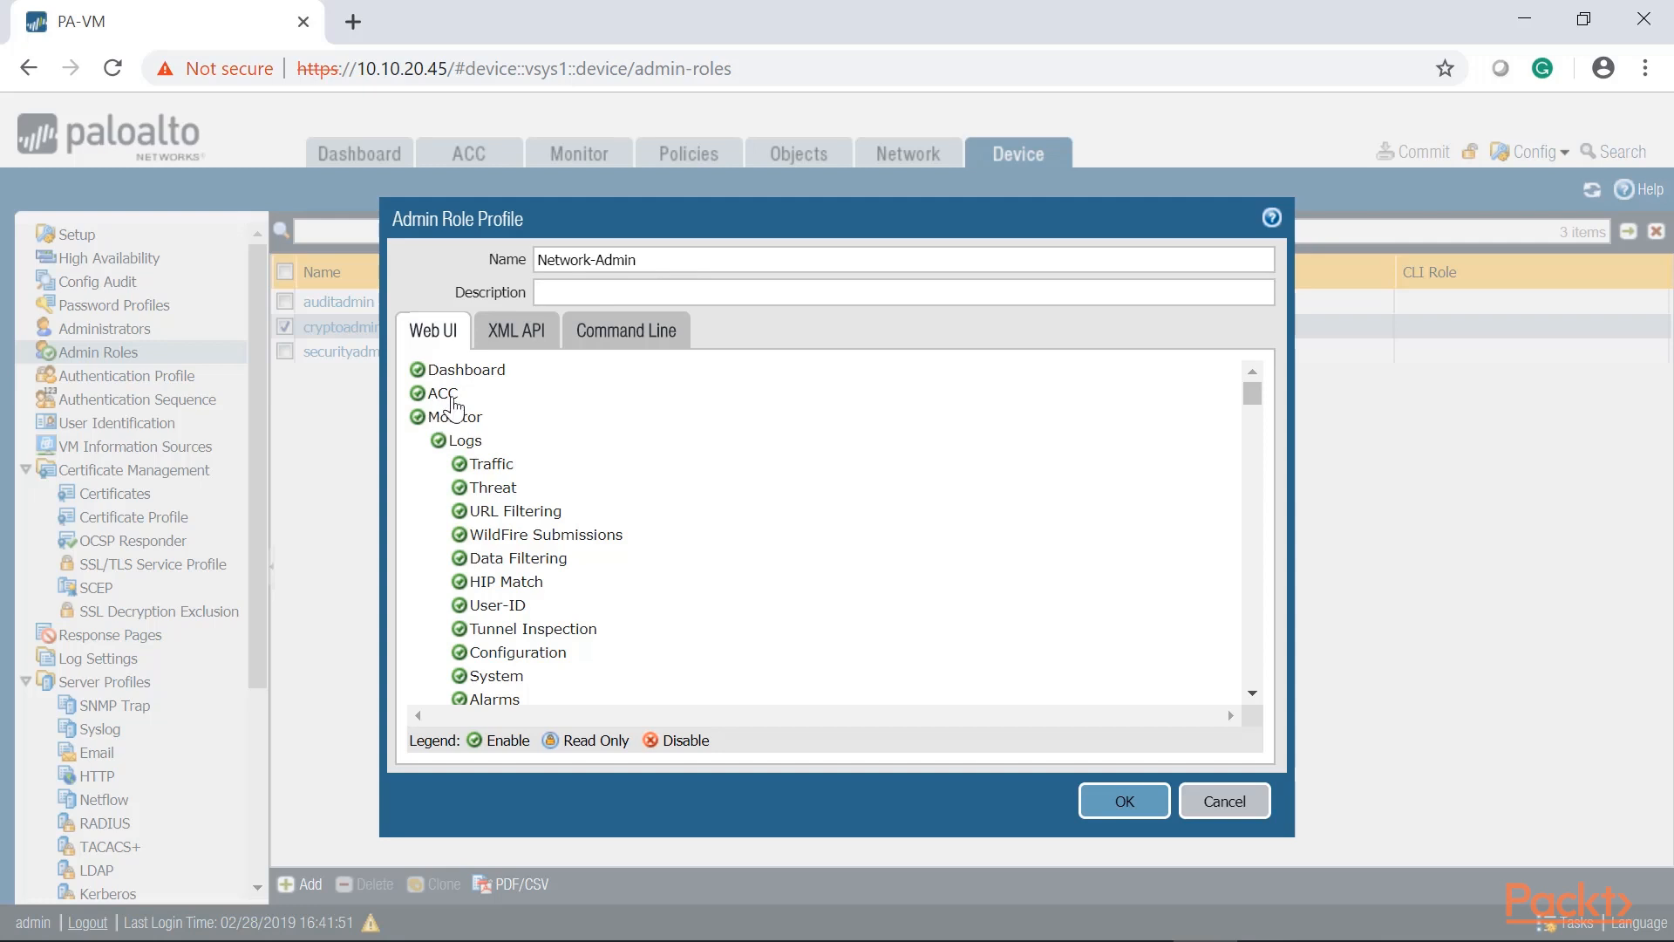
# Disable Web UI access to Policies and Objects in the Network-Admin role.
pyautogui.scroll(-5, 462, 441)
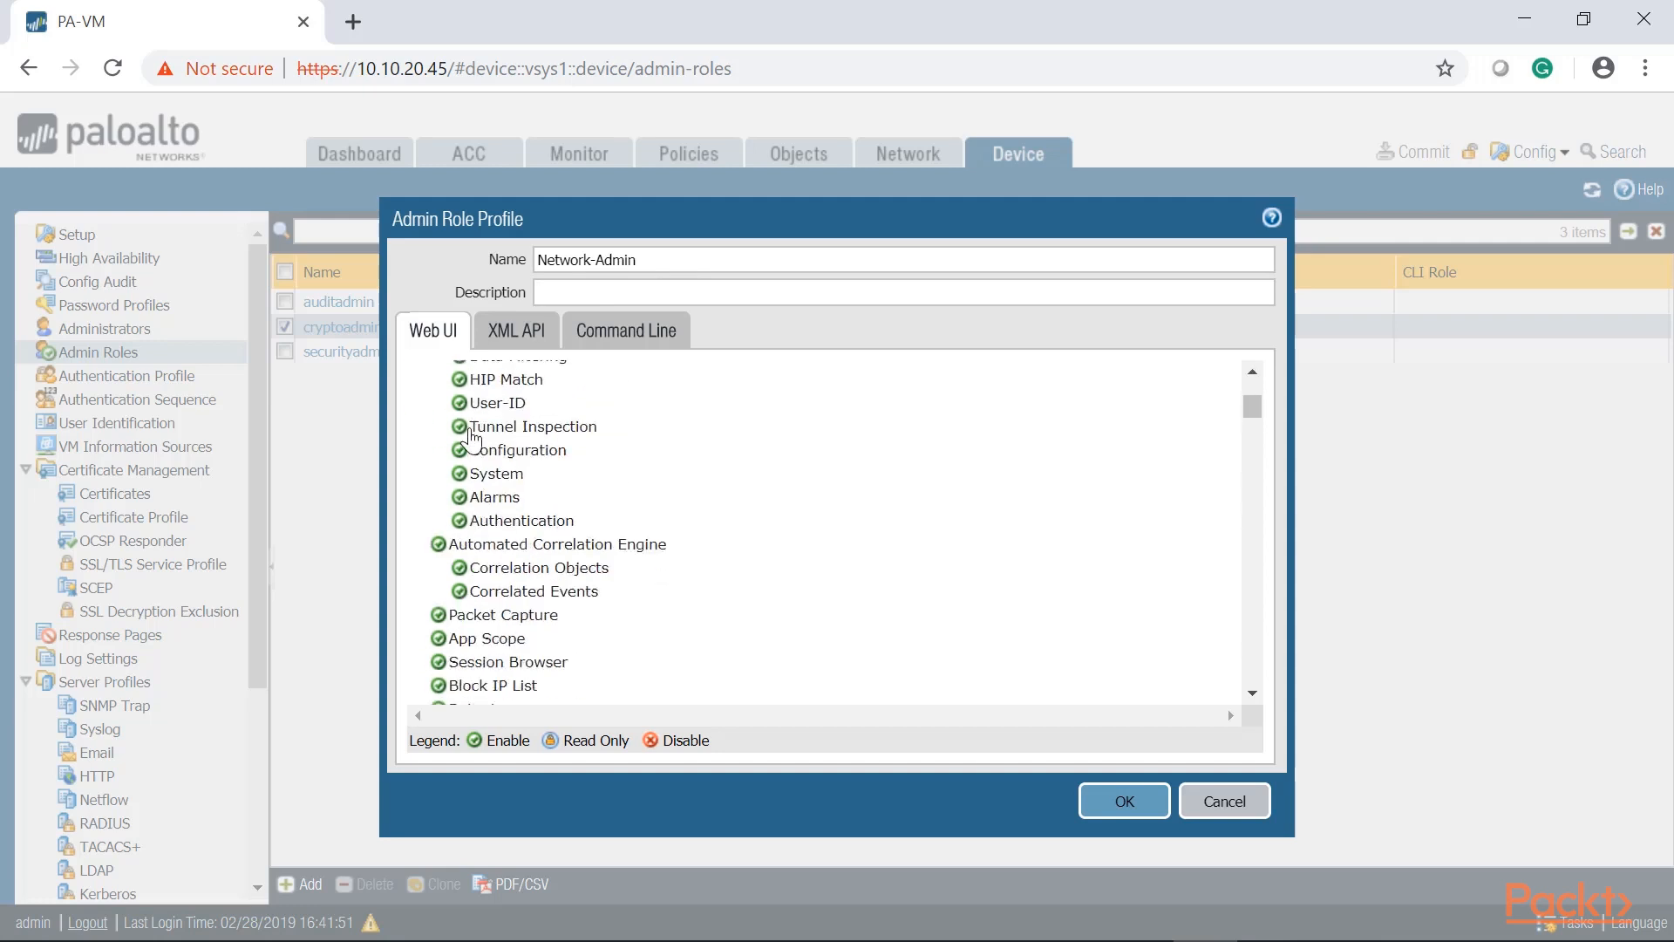
pyautogui.scroll(-15, 465, 534)
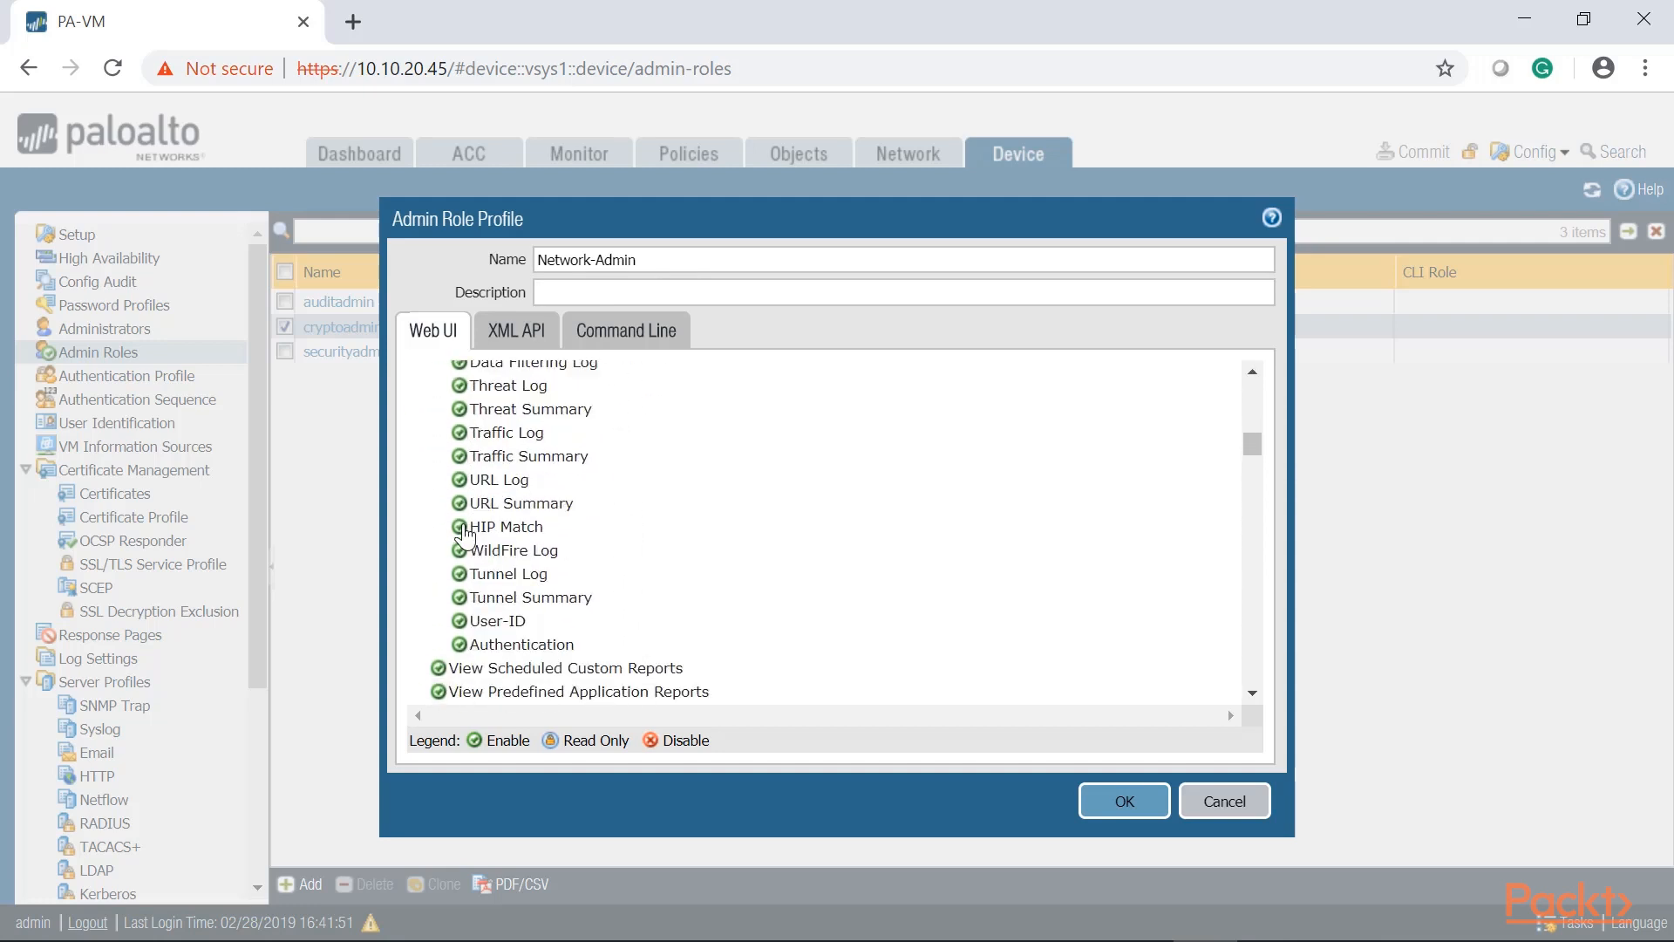
pyautogui.scroll(-3, 465, 544)
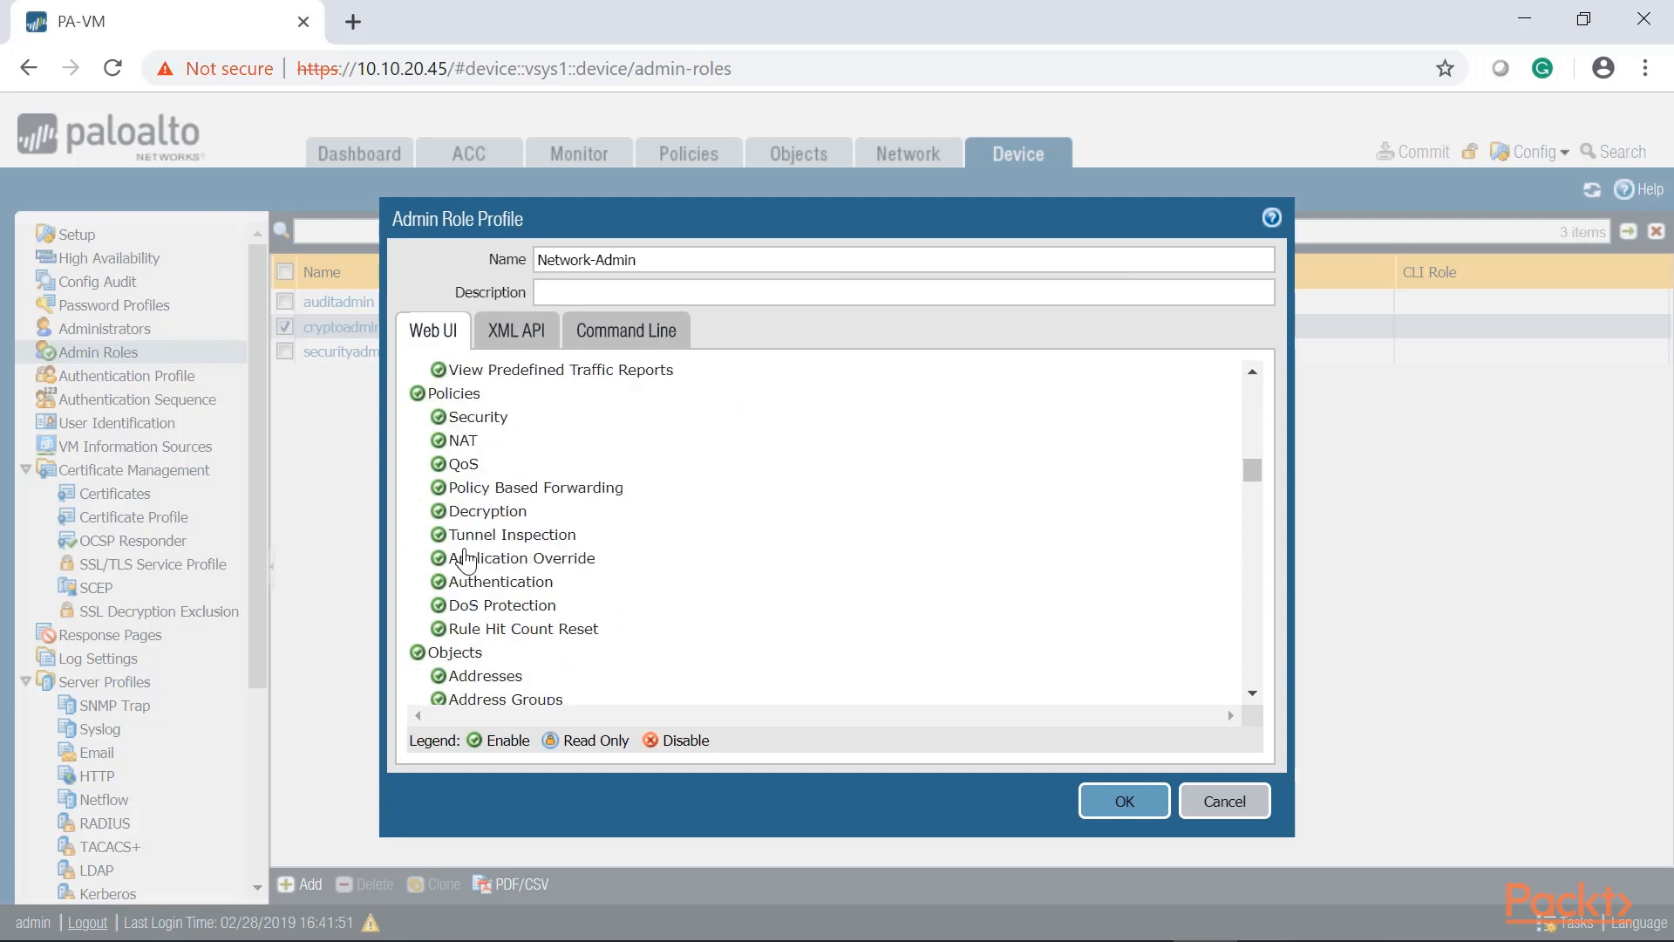
pyautogui.click(450, 400)
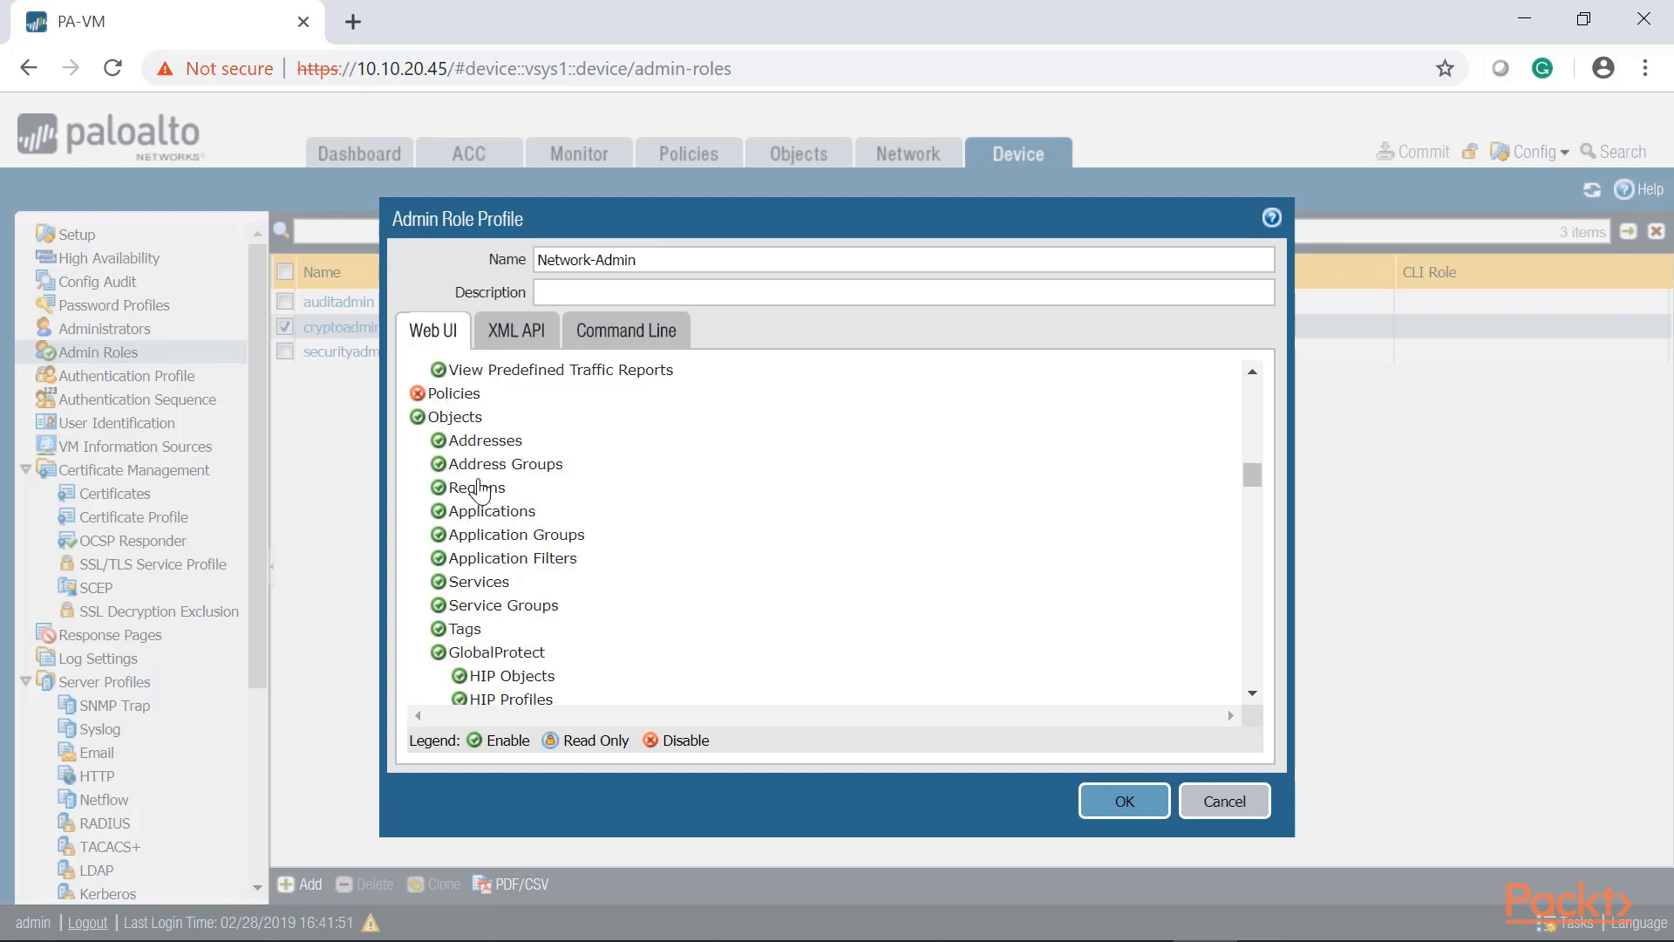
pyautogui.click(418, 418)
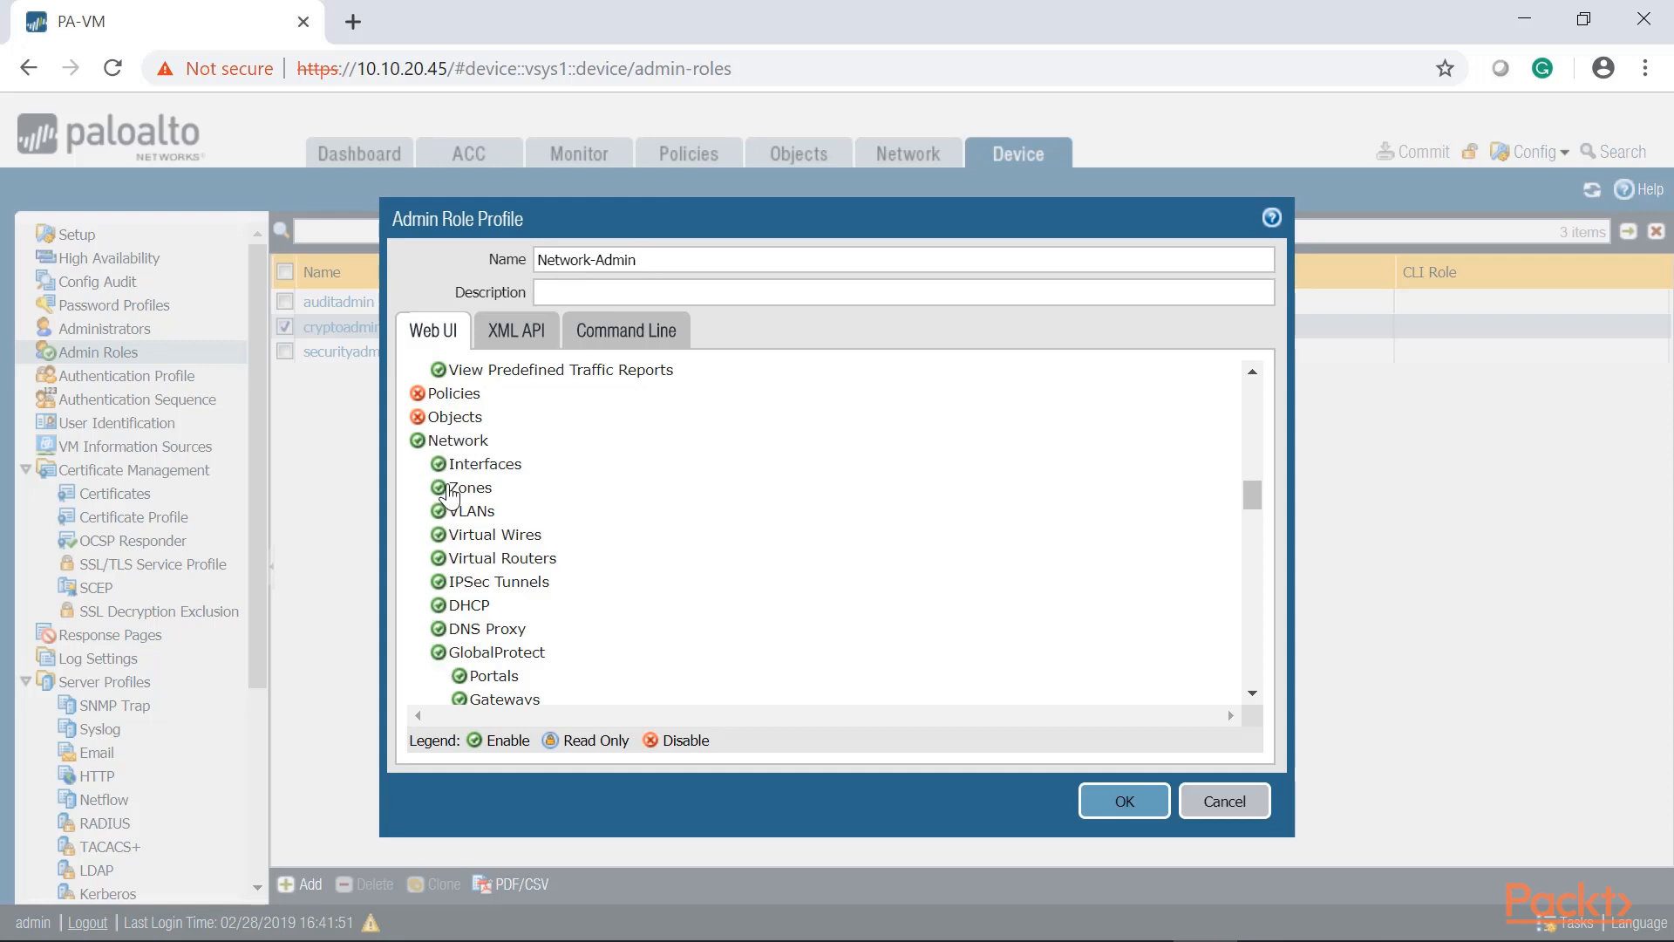
# Disable the Device and Privacy Web UI permissions in the Network-Admin role and check the remaining permissions.
pyautogui.scroll(-3, 462, 501)
pyautogui.scroll(-7, 478, 693)
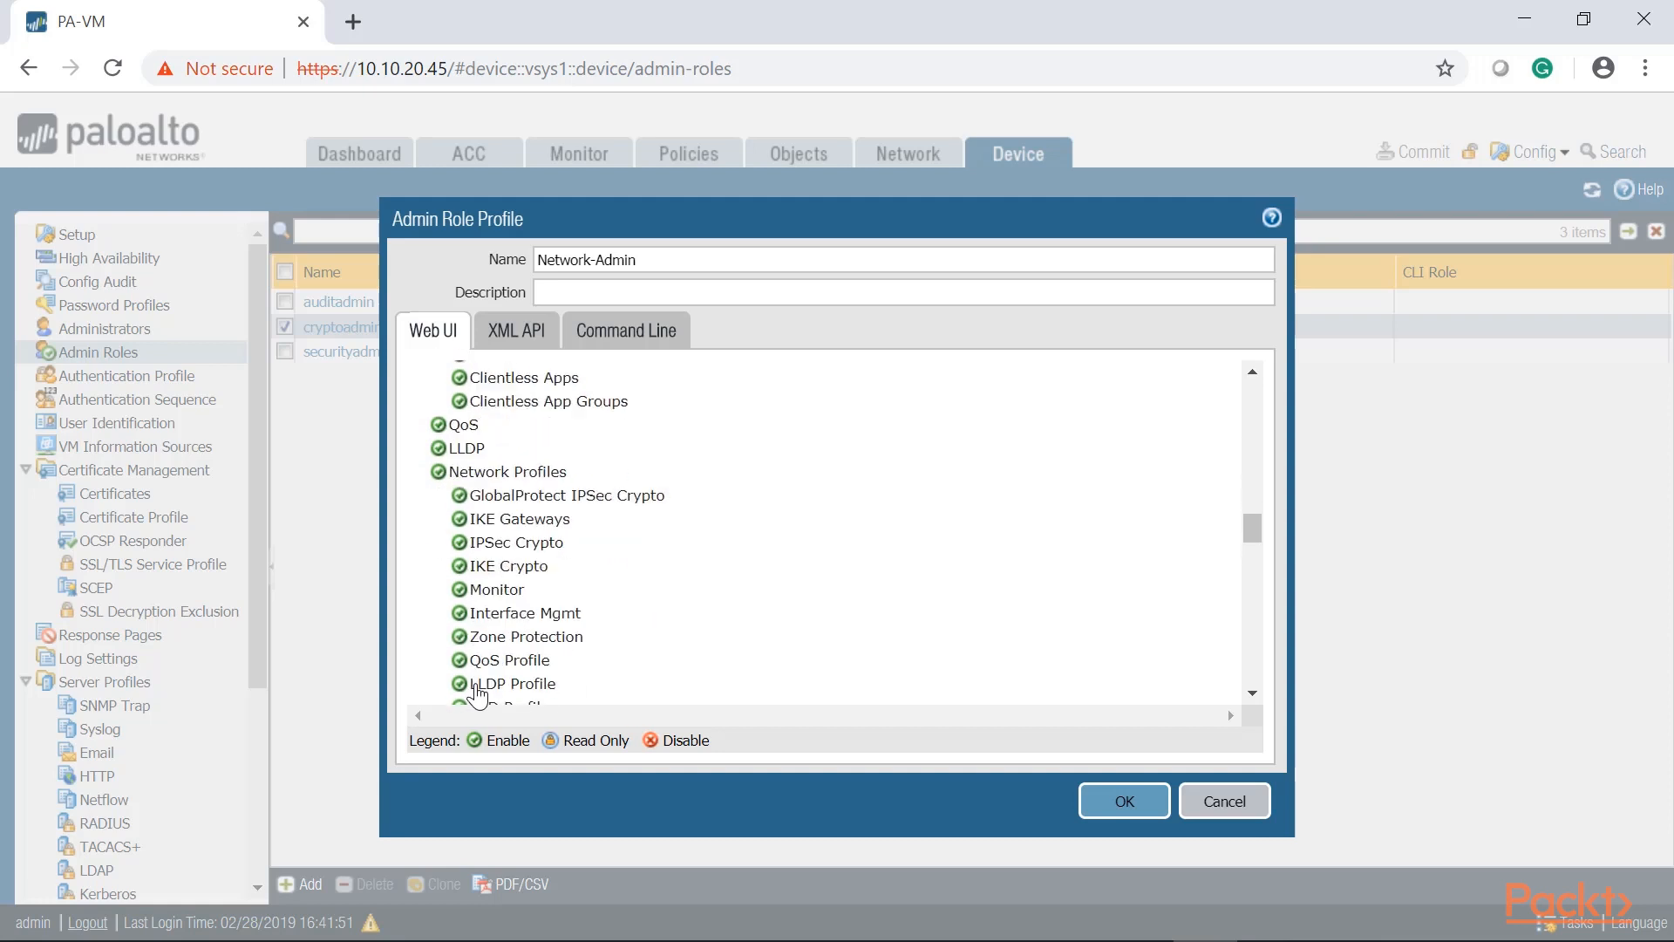
pyautogui.scroll(-5, 478, 693)
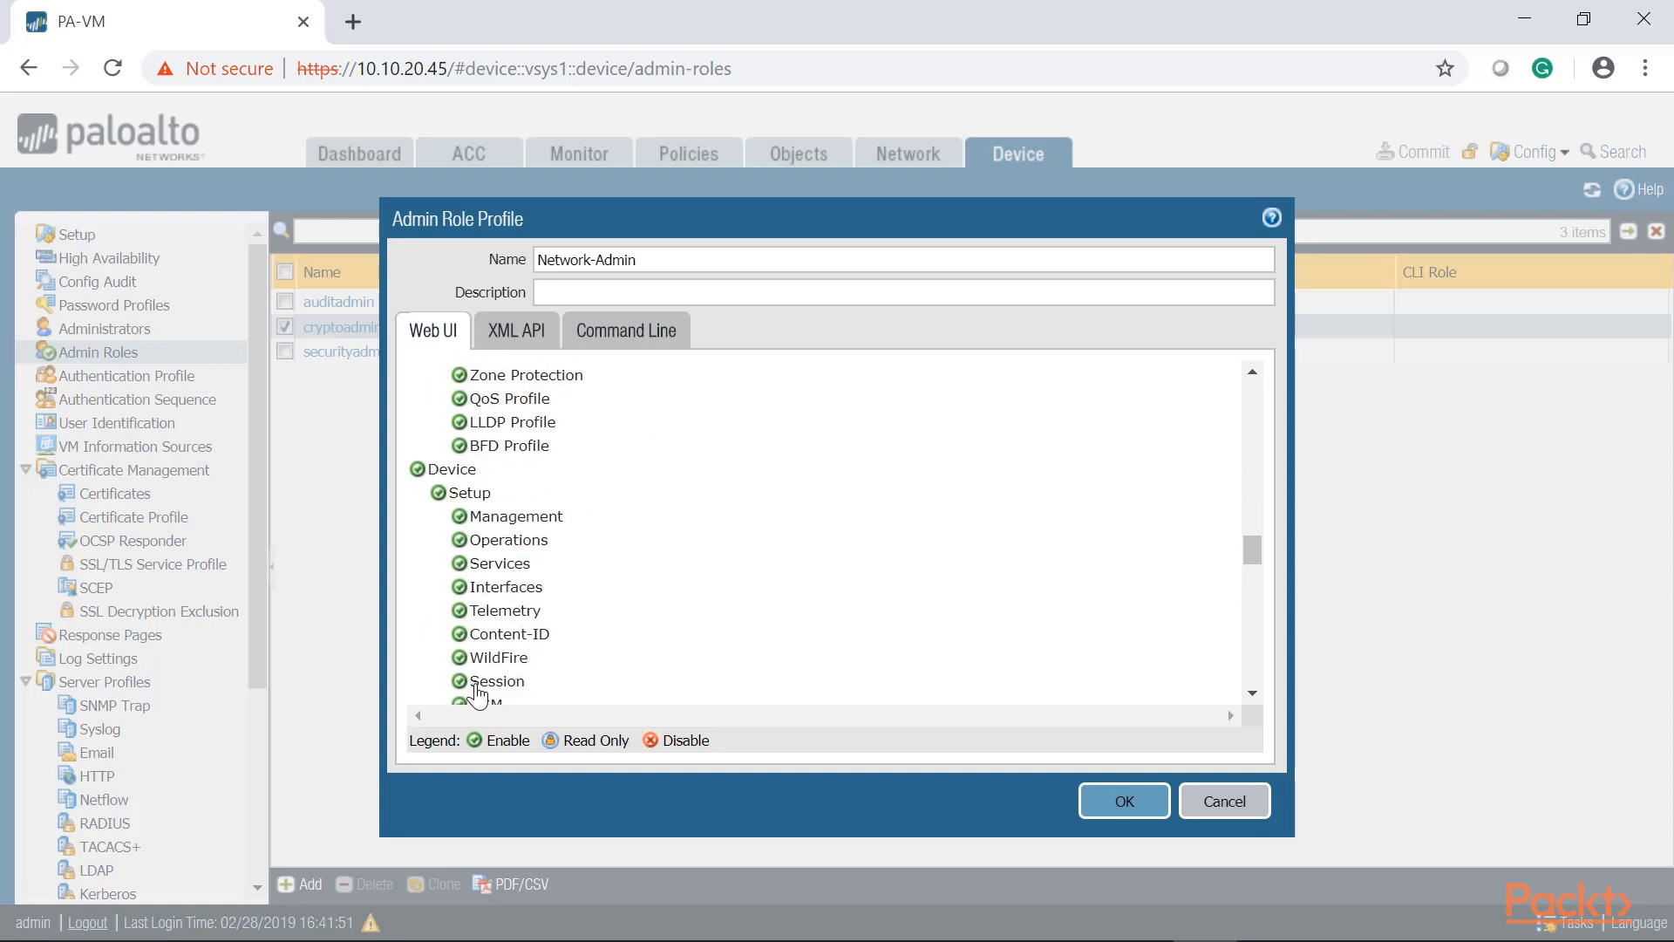
pyautogui.scroll(-3, 477, 693)
pyautogui.scroll(3, 479, 586)
pyautogui.click(417, 471)
pyautogui.click(417, 471)
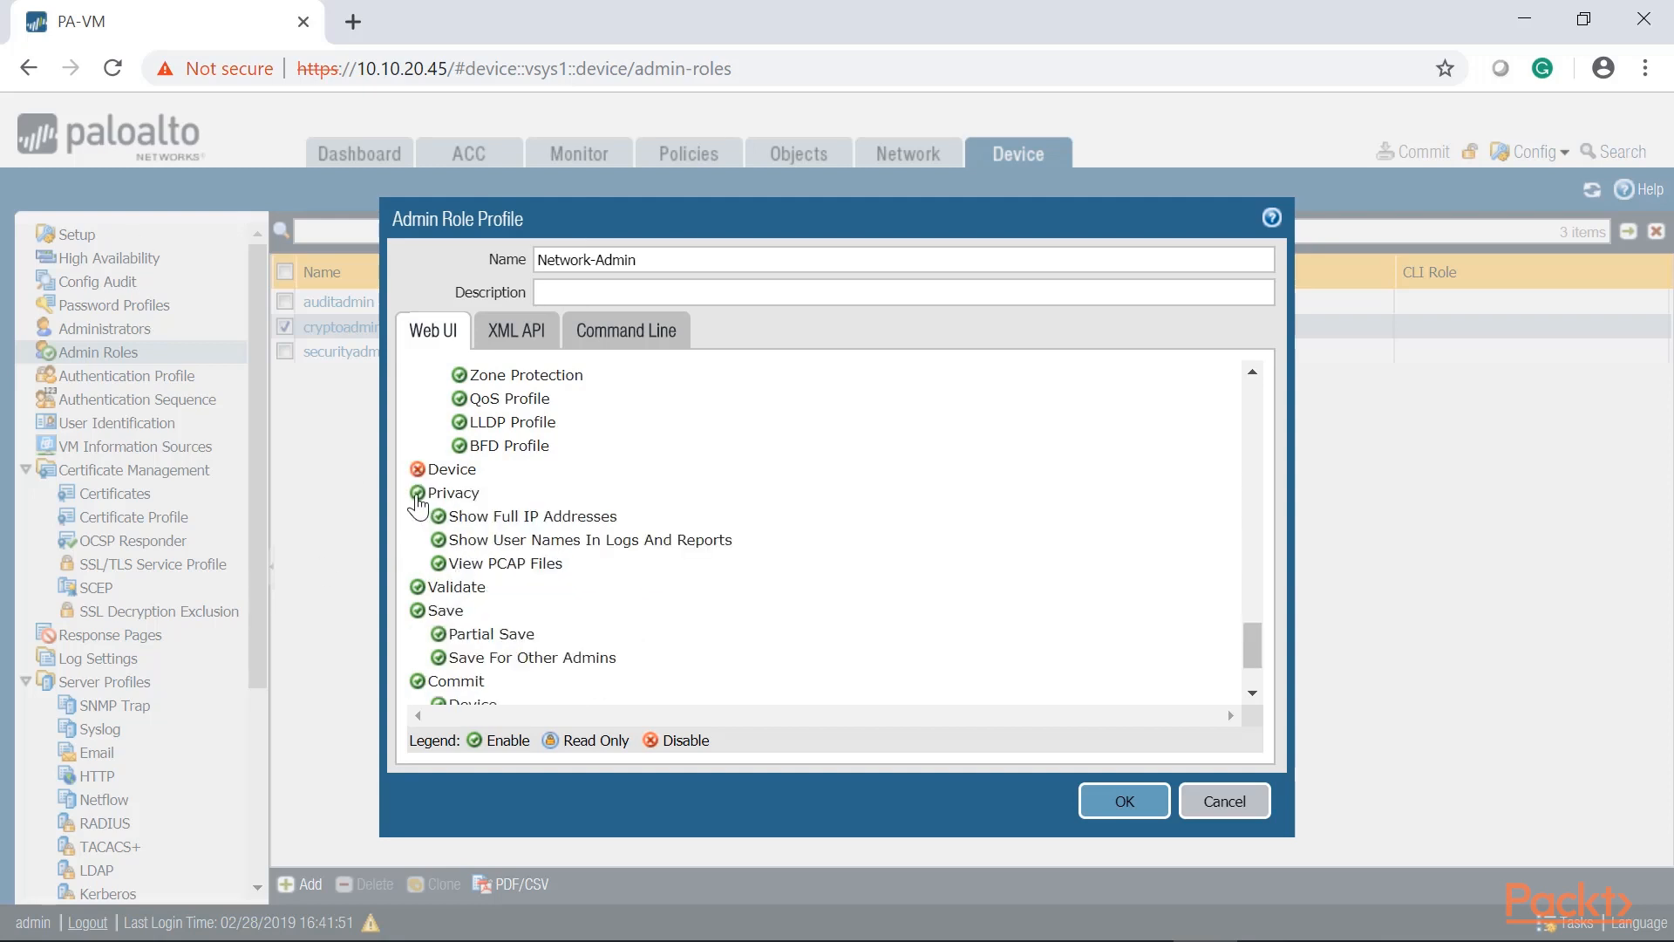
pyautogui.click(417, 493)
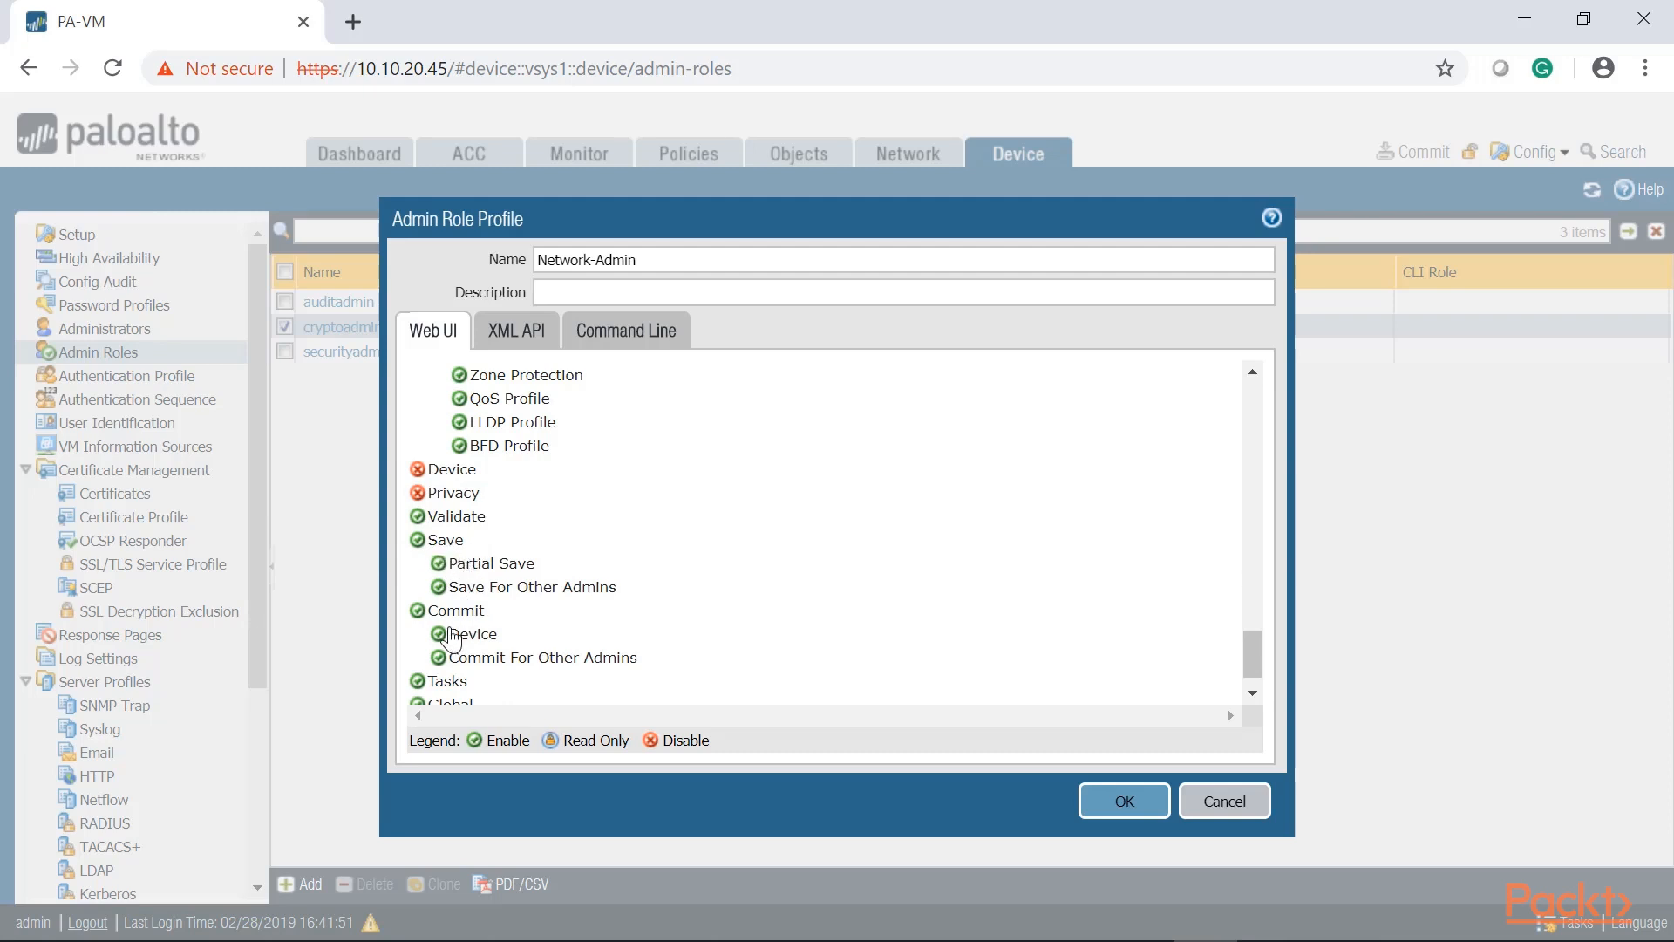
pyautogui.scroll(-1, 495, 628)
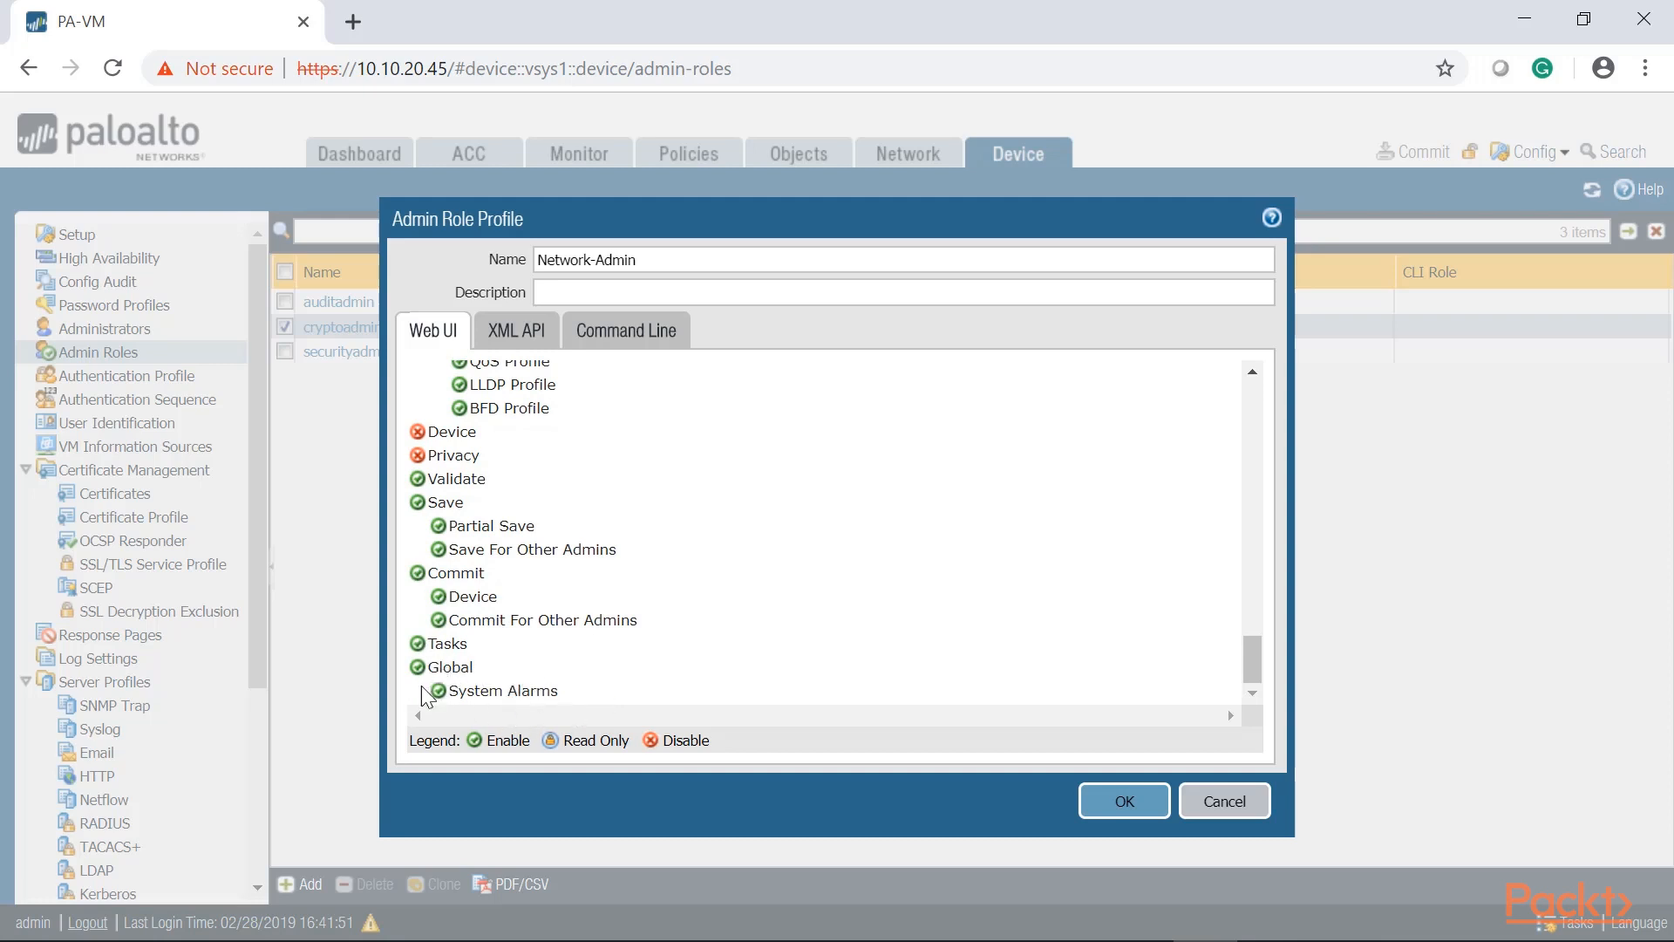
# Set the Network-Admin role's command line access to devicereader and save the role profile.
pyautogui.click(634, 338)
pyautogui.click(1248, 374)
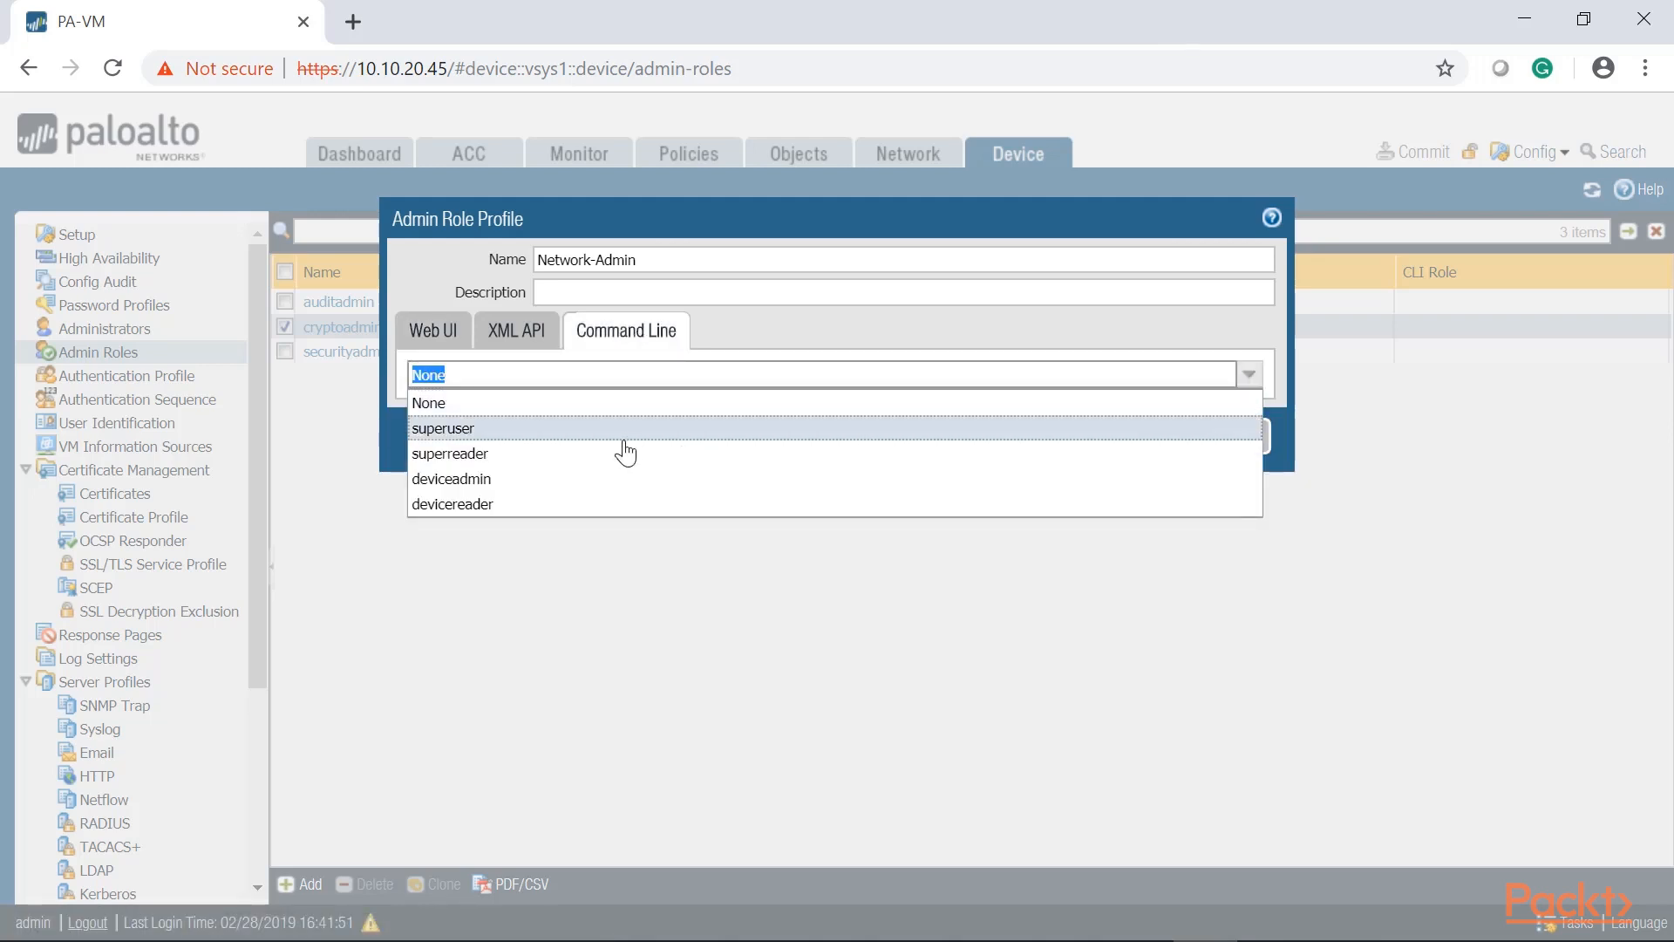
pyautogui.click(463, 481)
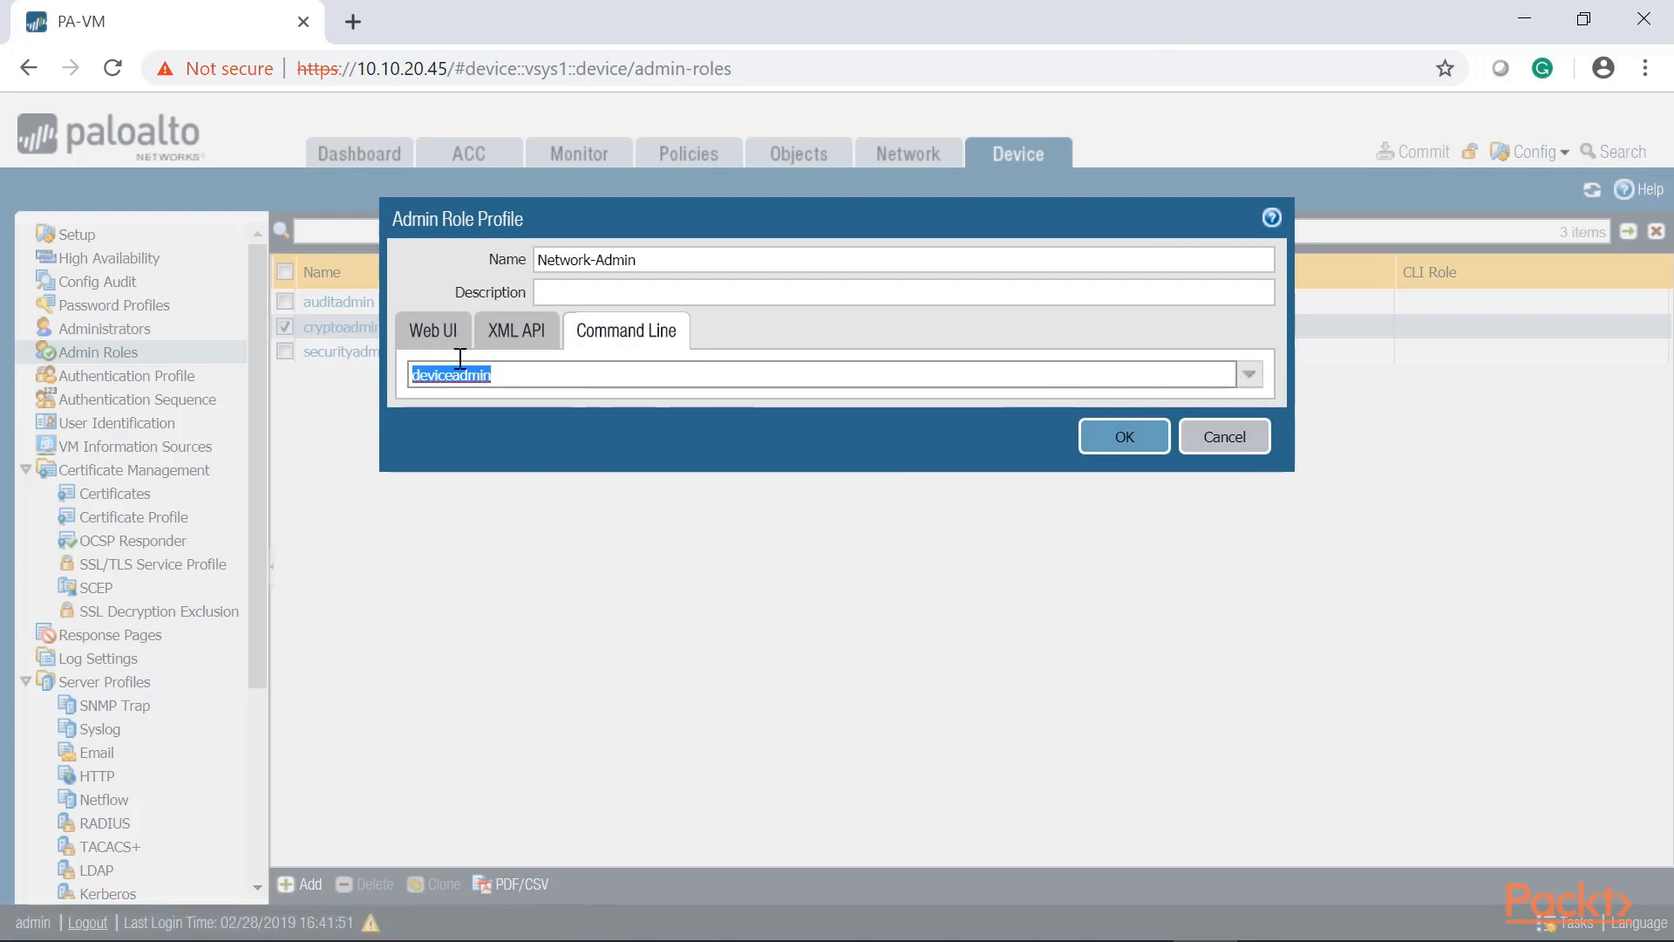
pyautogui.click(1247, 376)
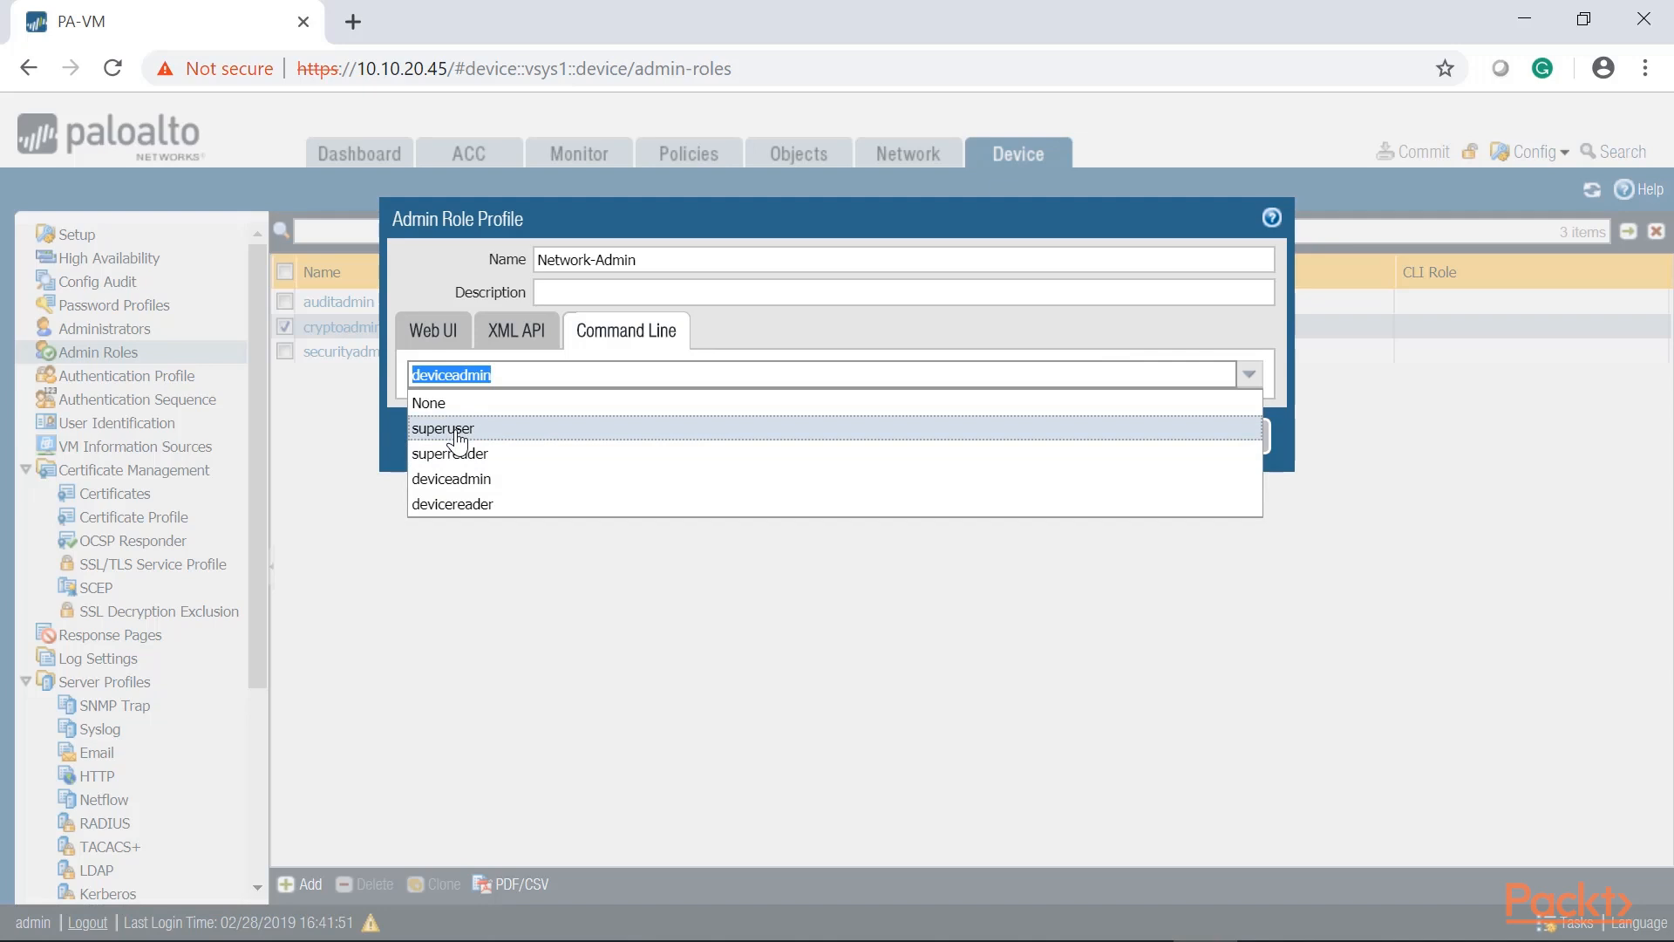
pyautogui.click(455, 505)
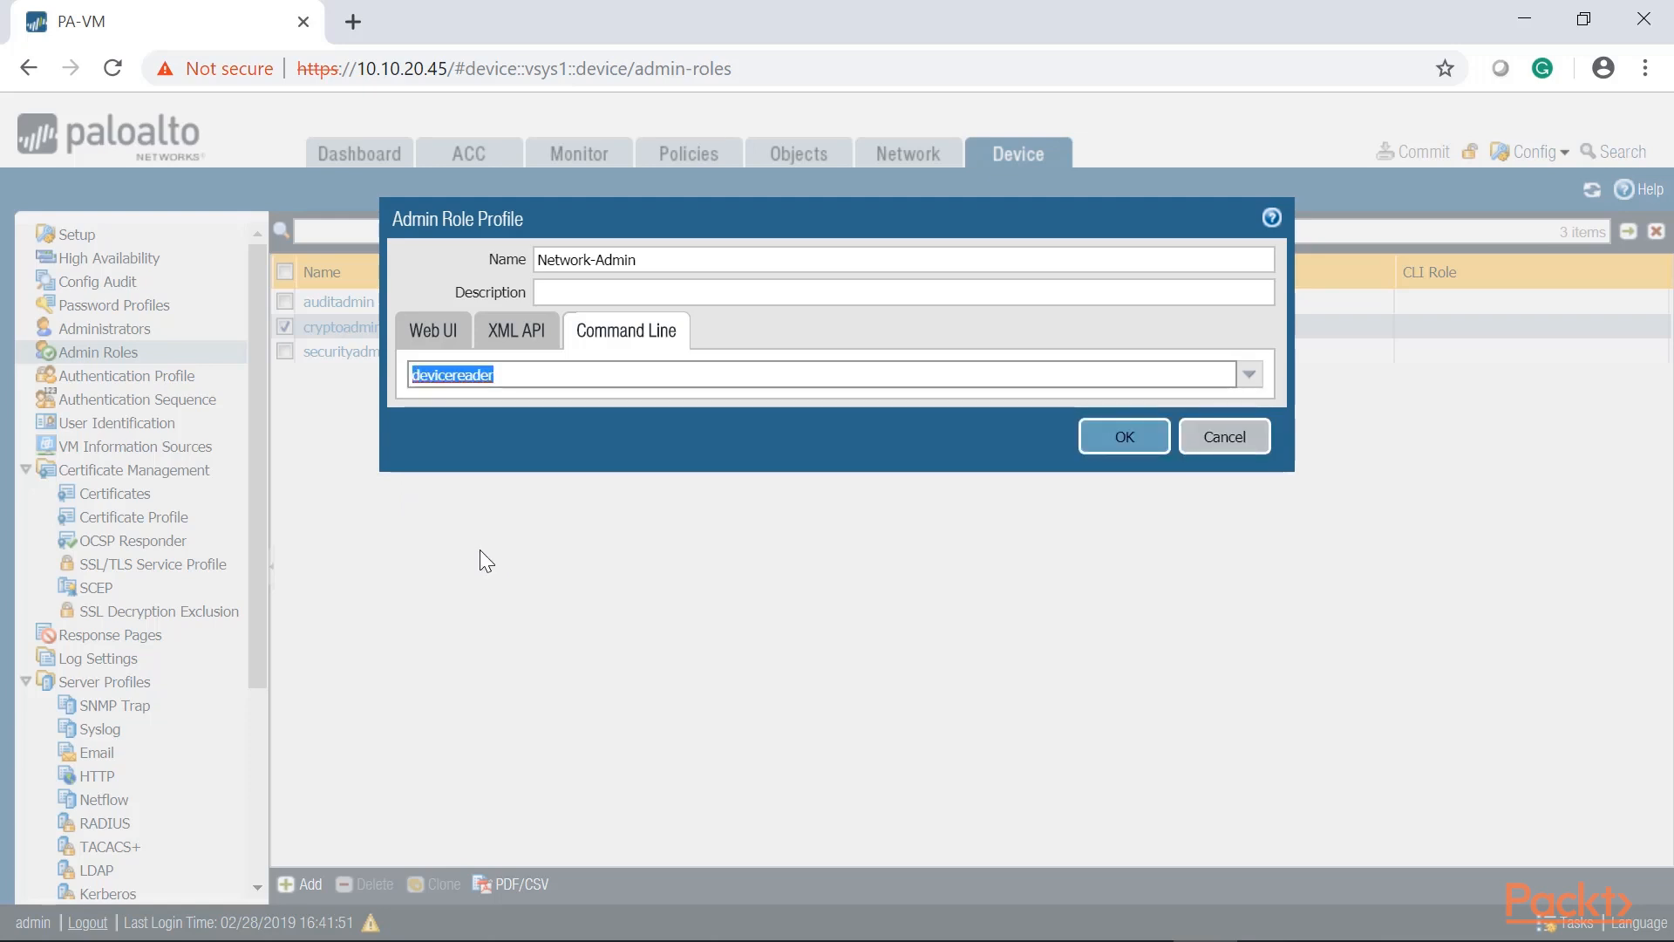
pyautogui.click(1121, 438)
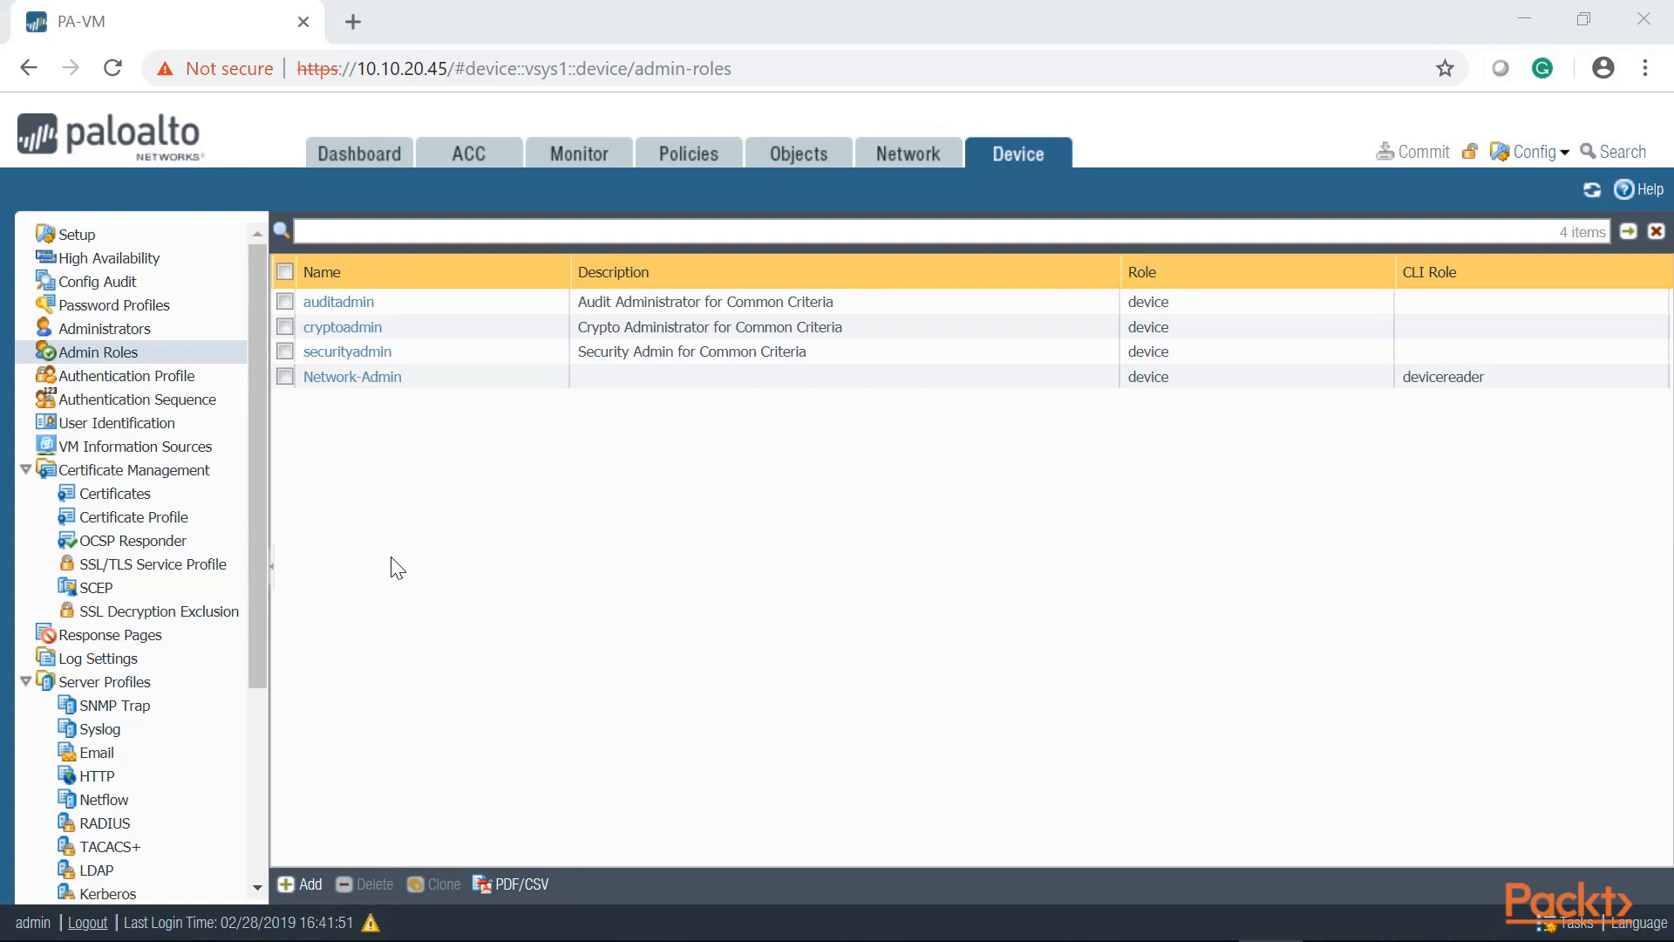
# Add a new administrator account, filling in its user name and entering and confirming the account password.
pyautogui.click(219, 329)
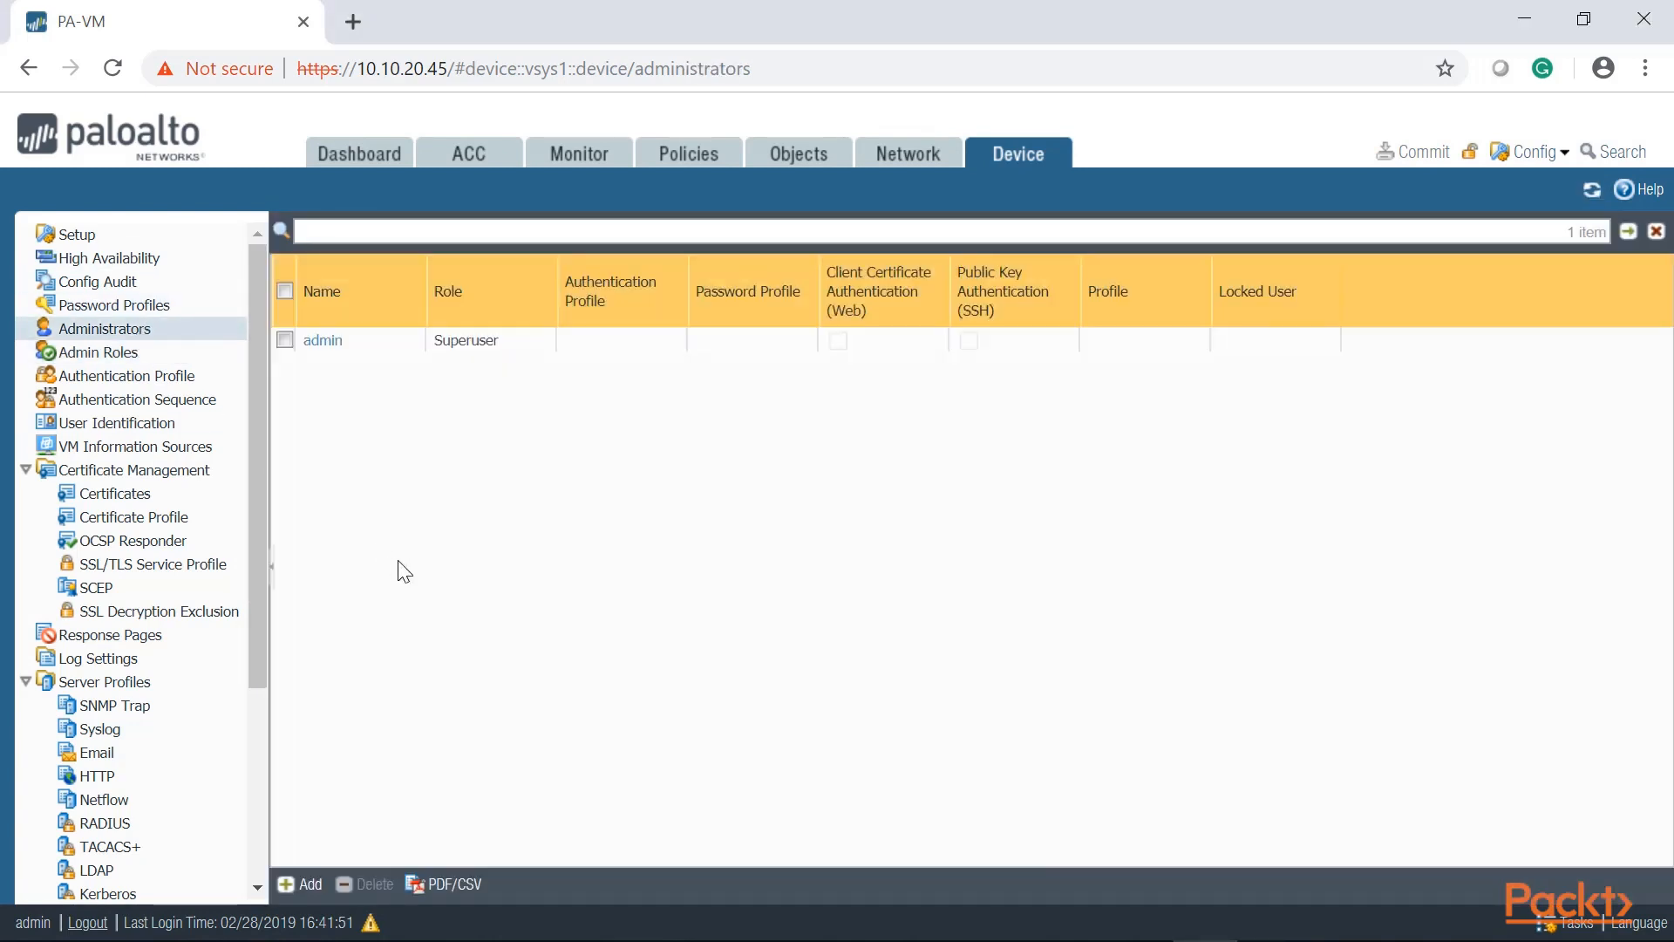
pyautogui.click(300, 885)
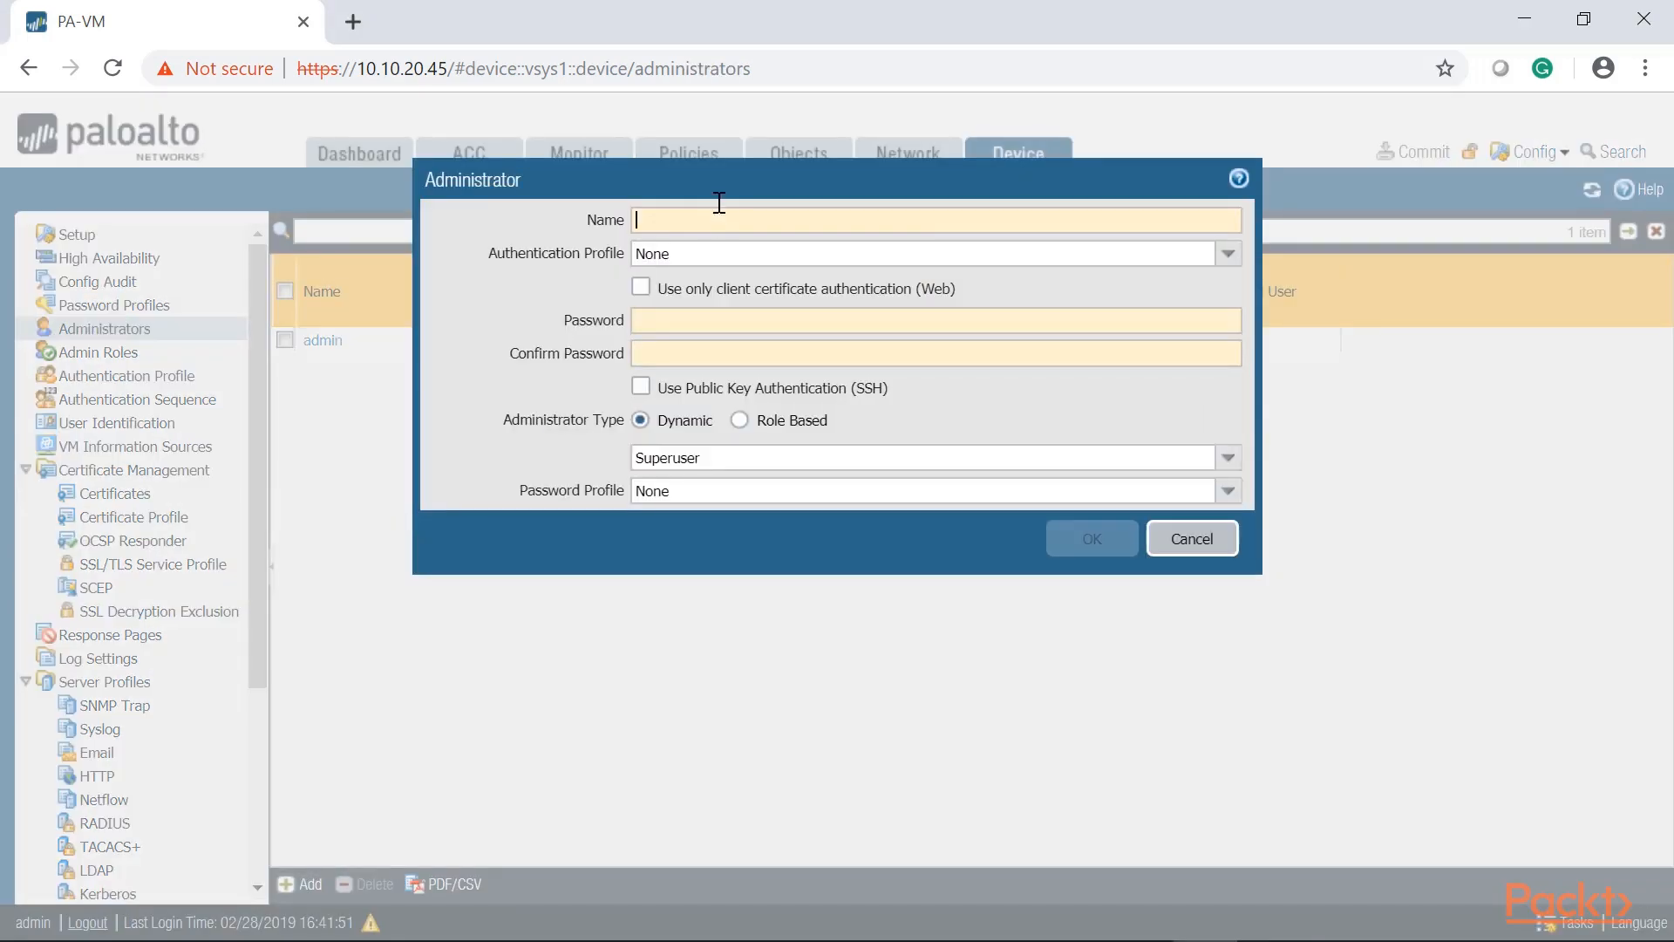
pyautogui.write('Jho')
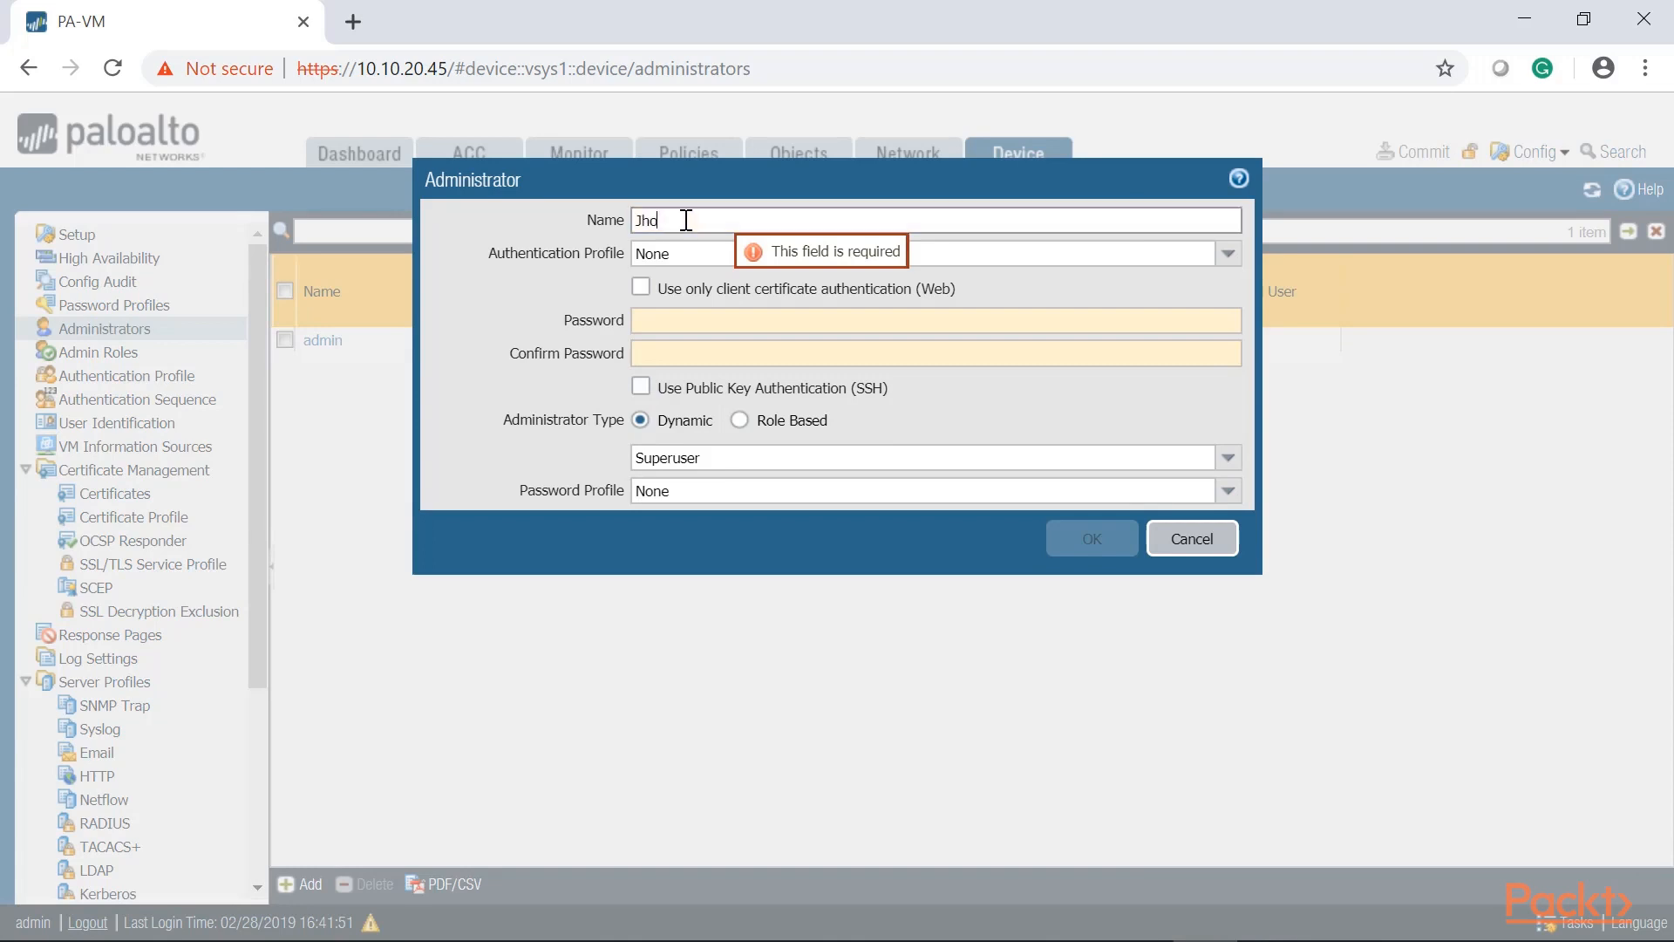
pyautogui.write('n-NetworkAdmin')
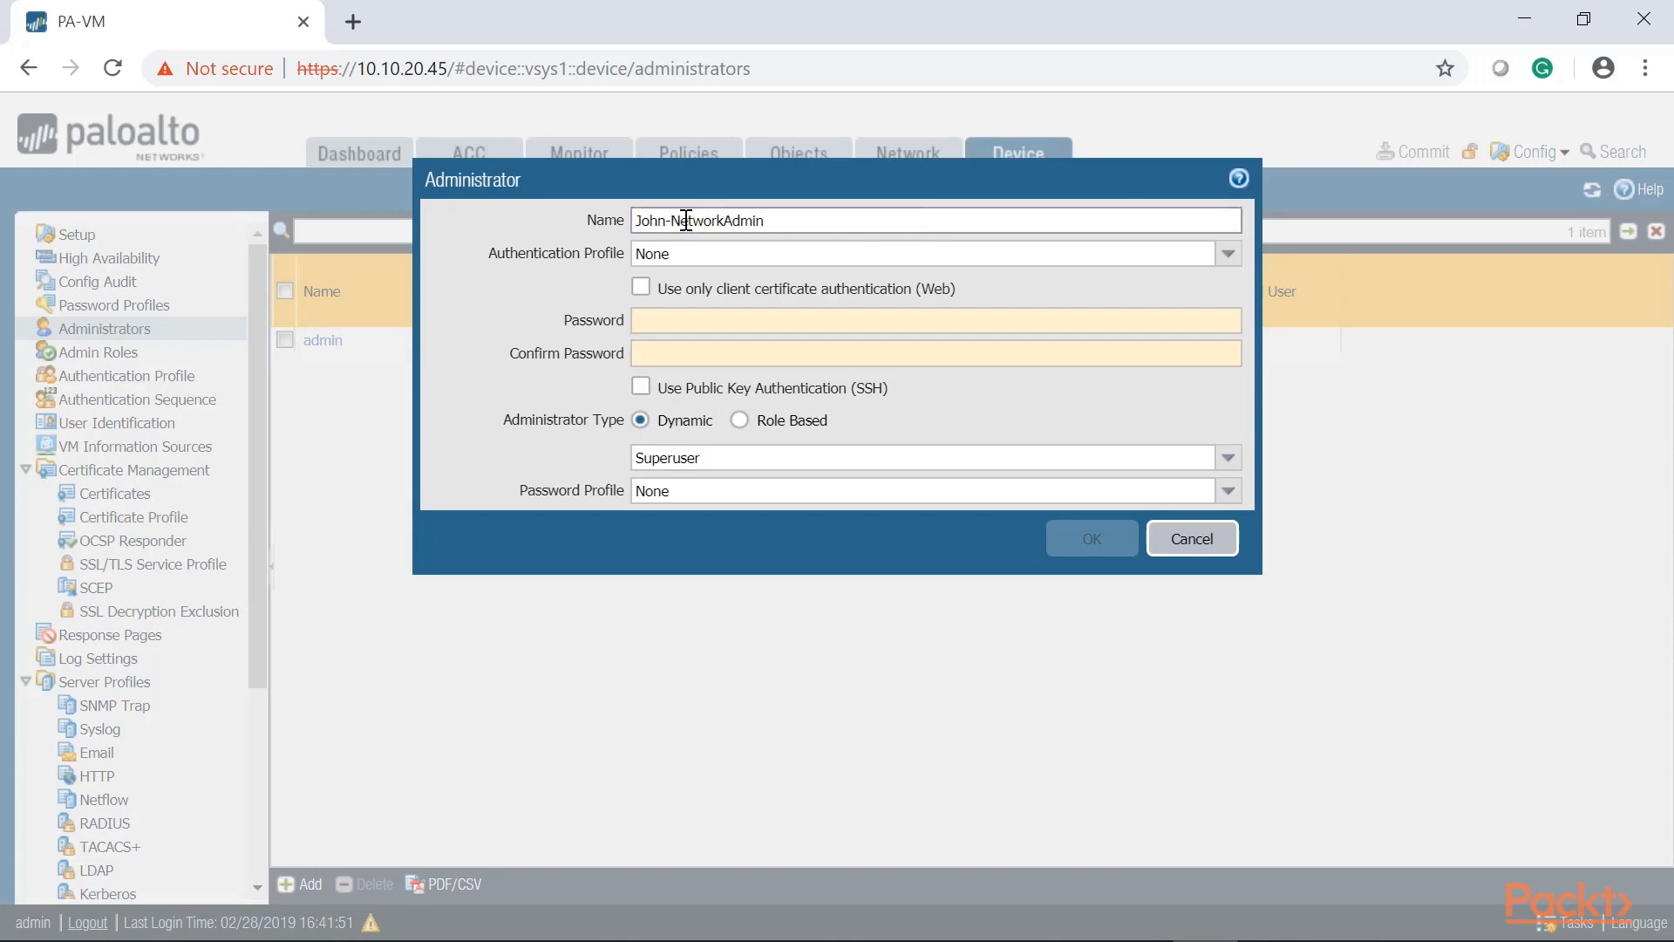
pyautogui.click(769, 323)
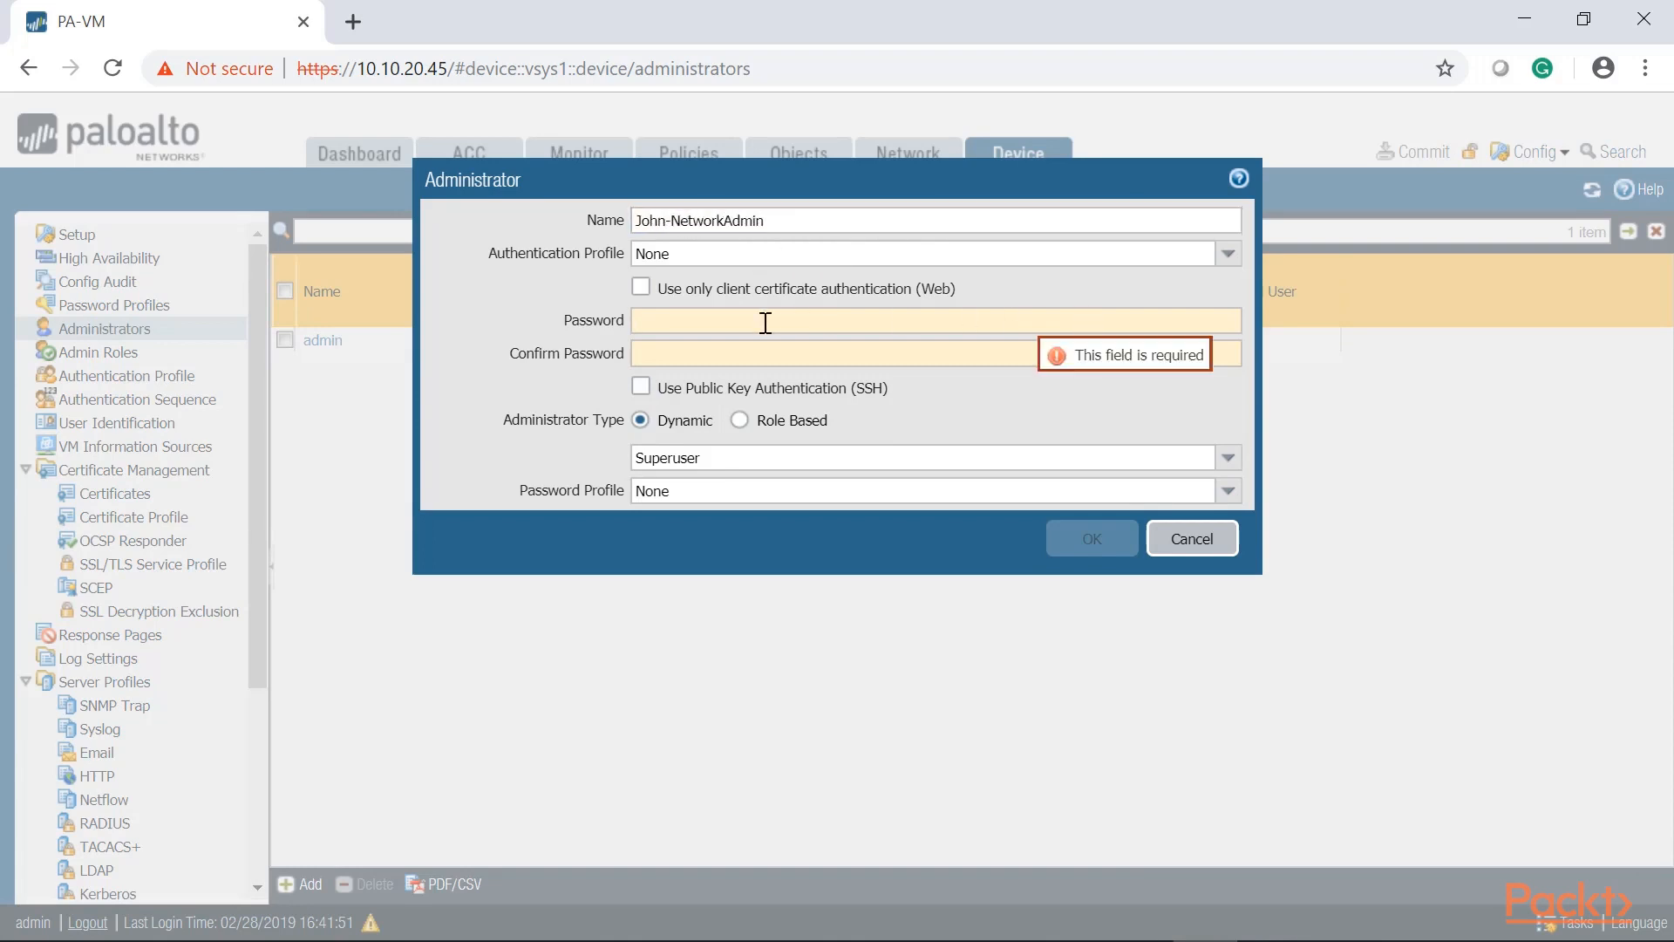
pyautogui.write('*****')
pyautogui.press('Tab')
pyautogui.write('*****')
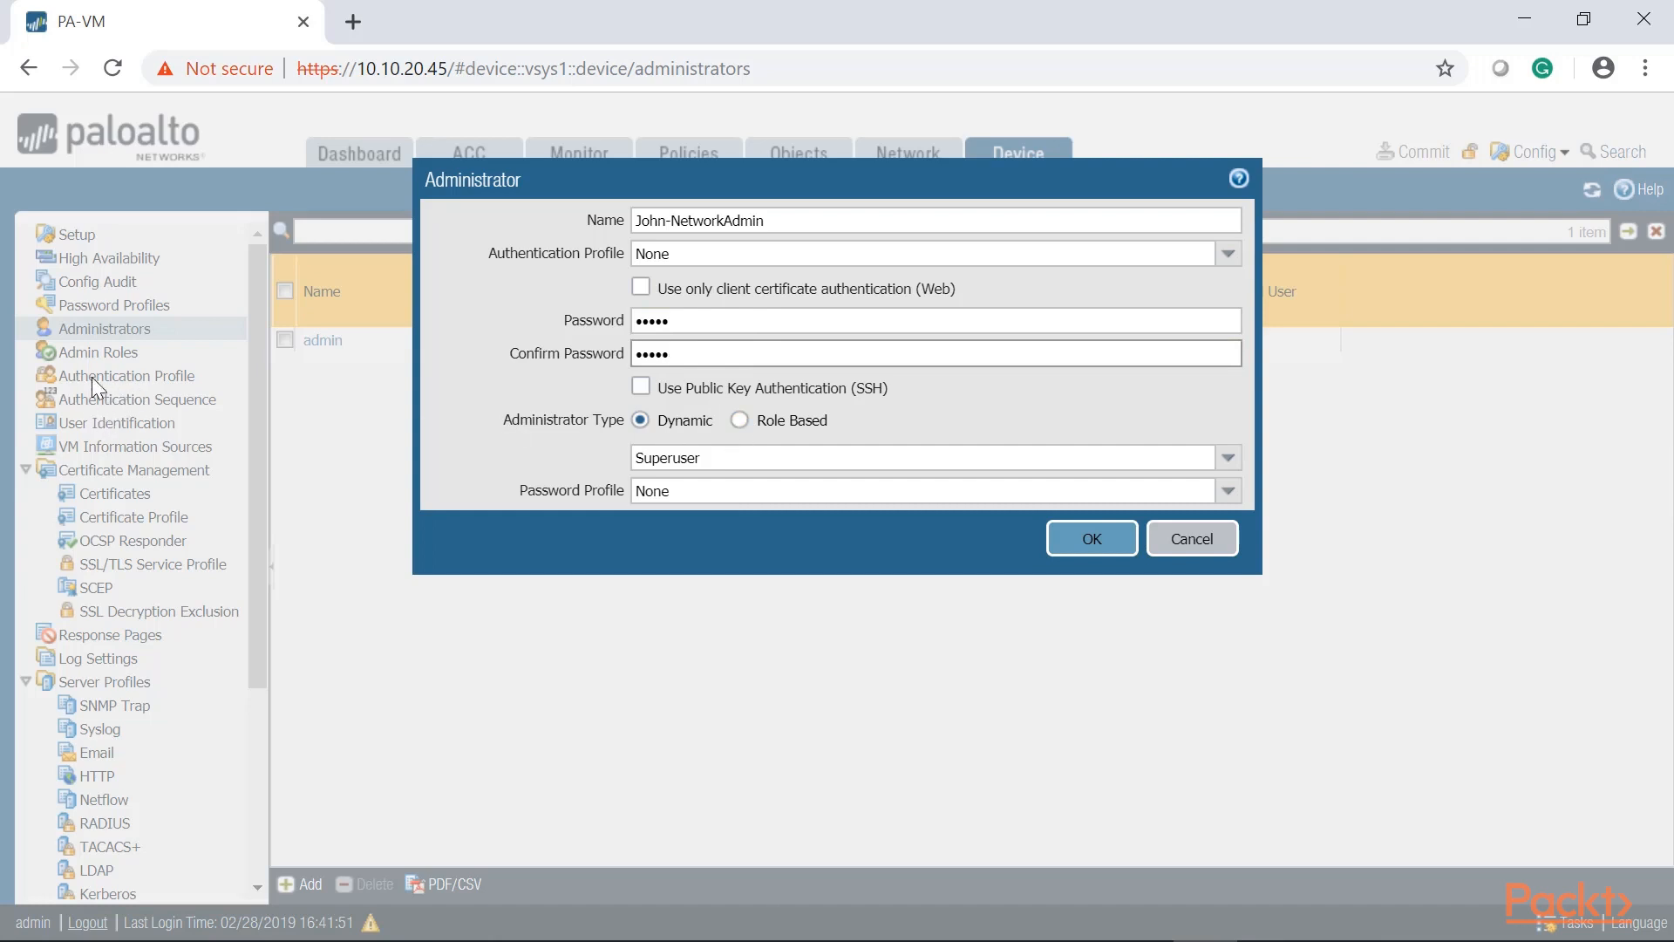
# Make the new administrator Role Based with the Network-Admin profile and save the account.
pyautogui.click(734, 419)
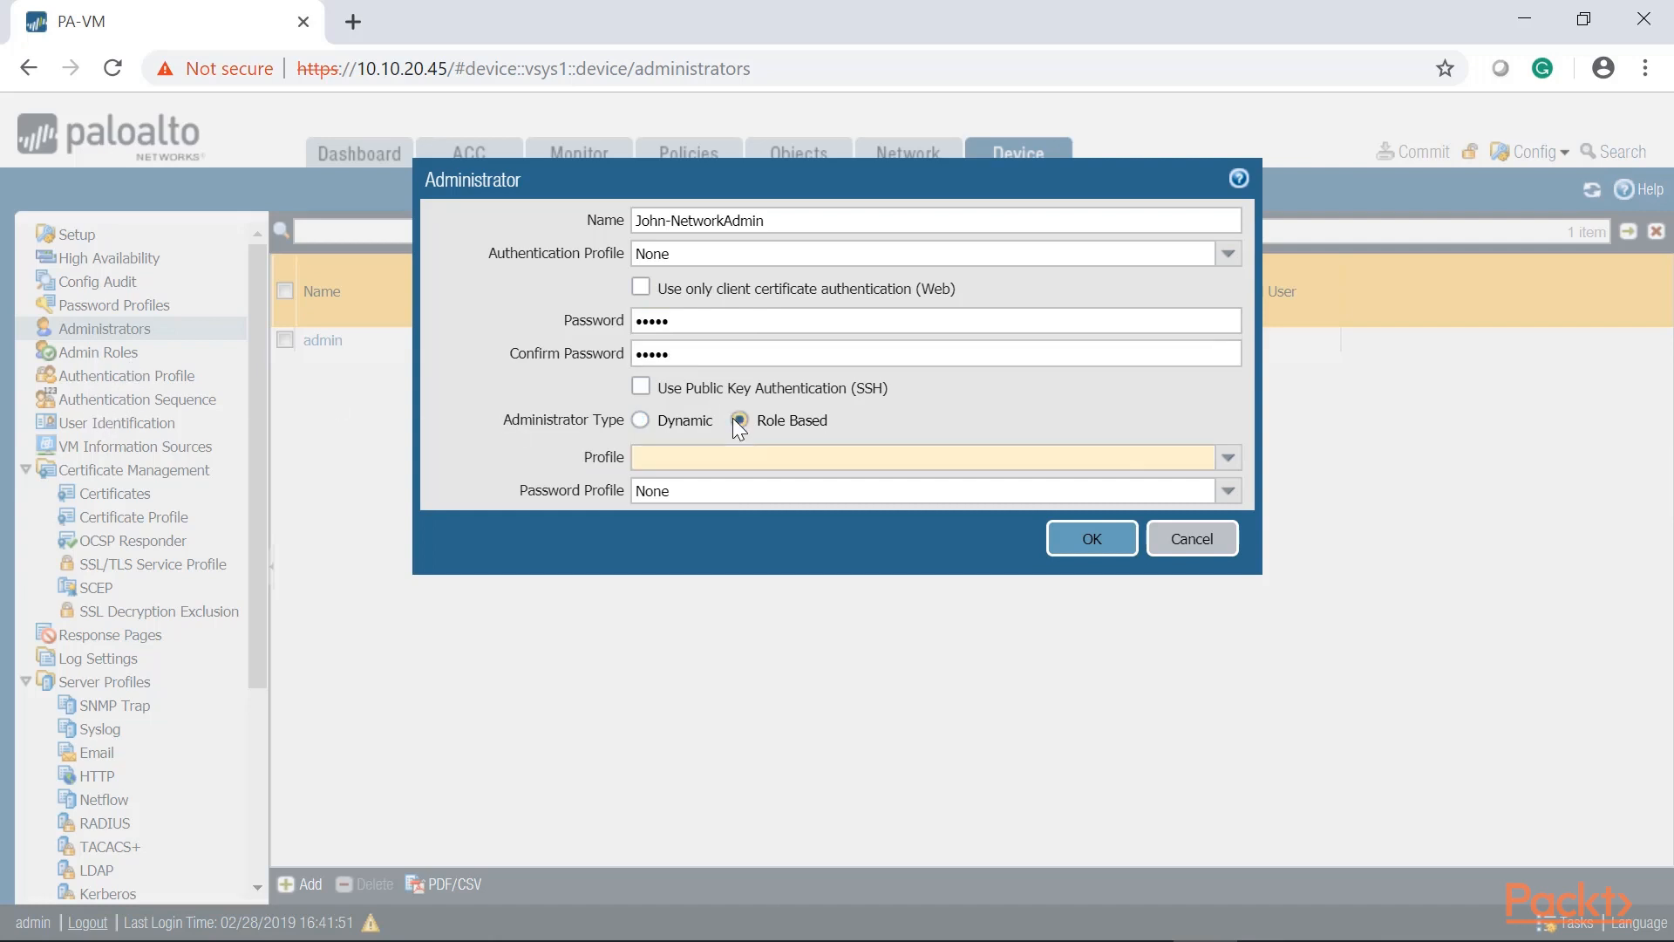
pyautogui.click(1231, 462)
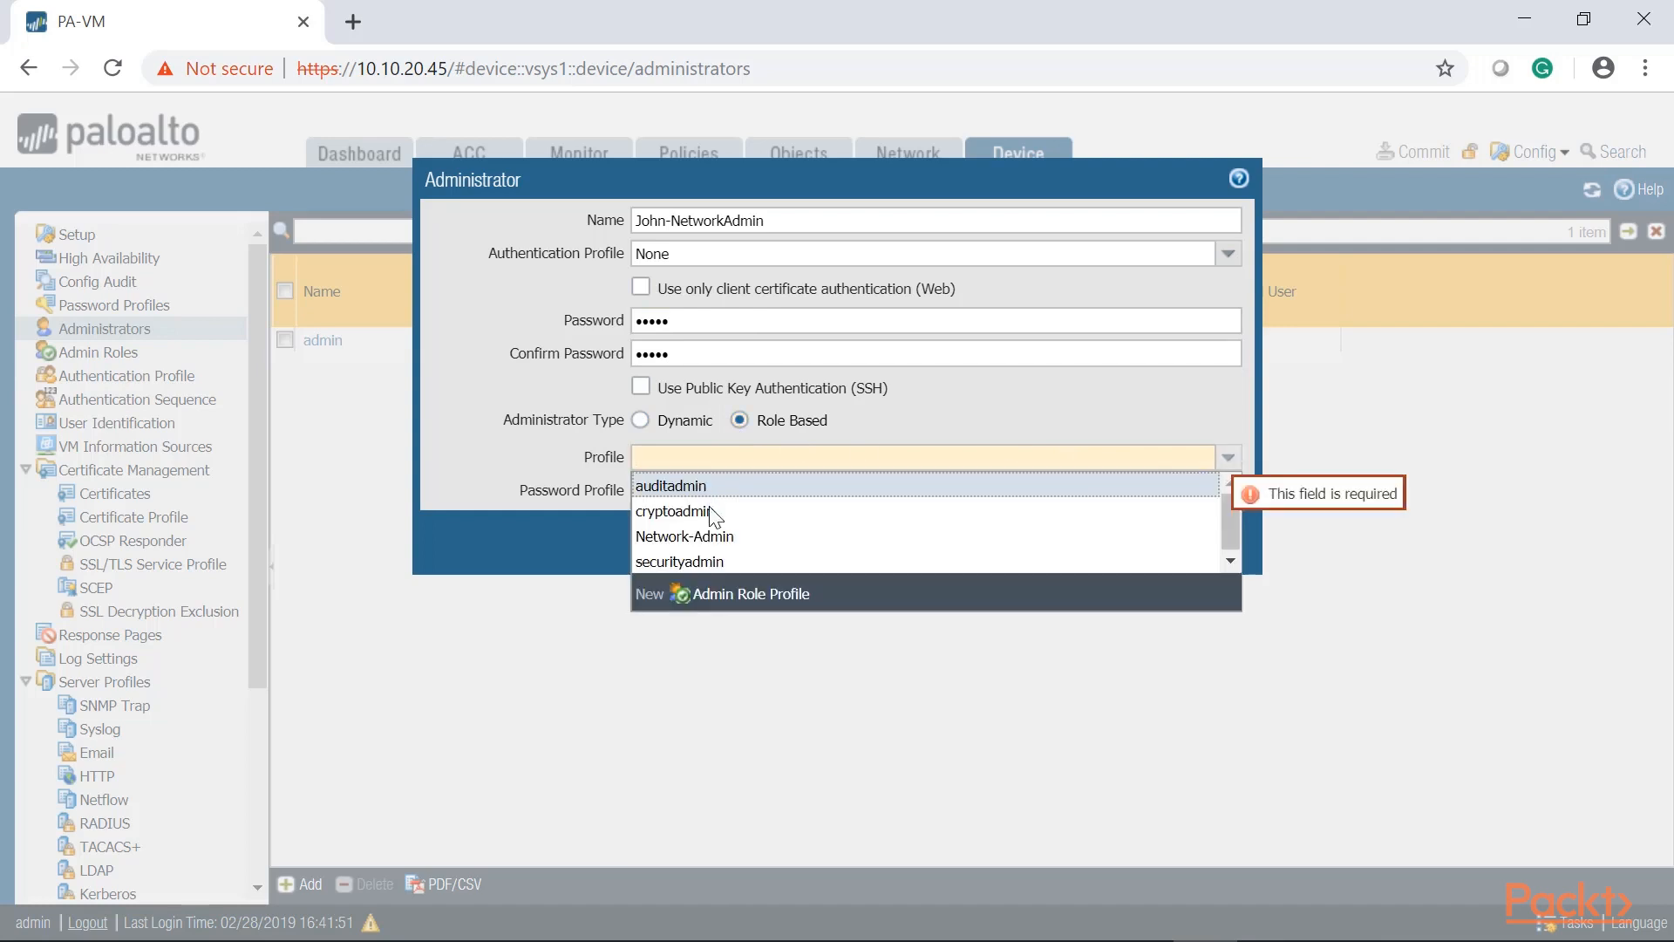
pyautogui.click(687, 546)
pyautogui.click(1053, 540)
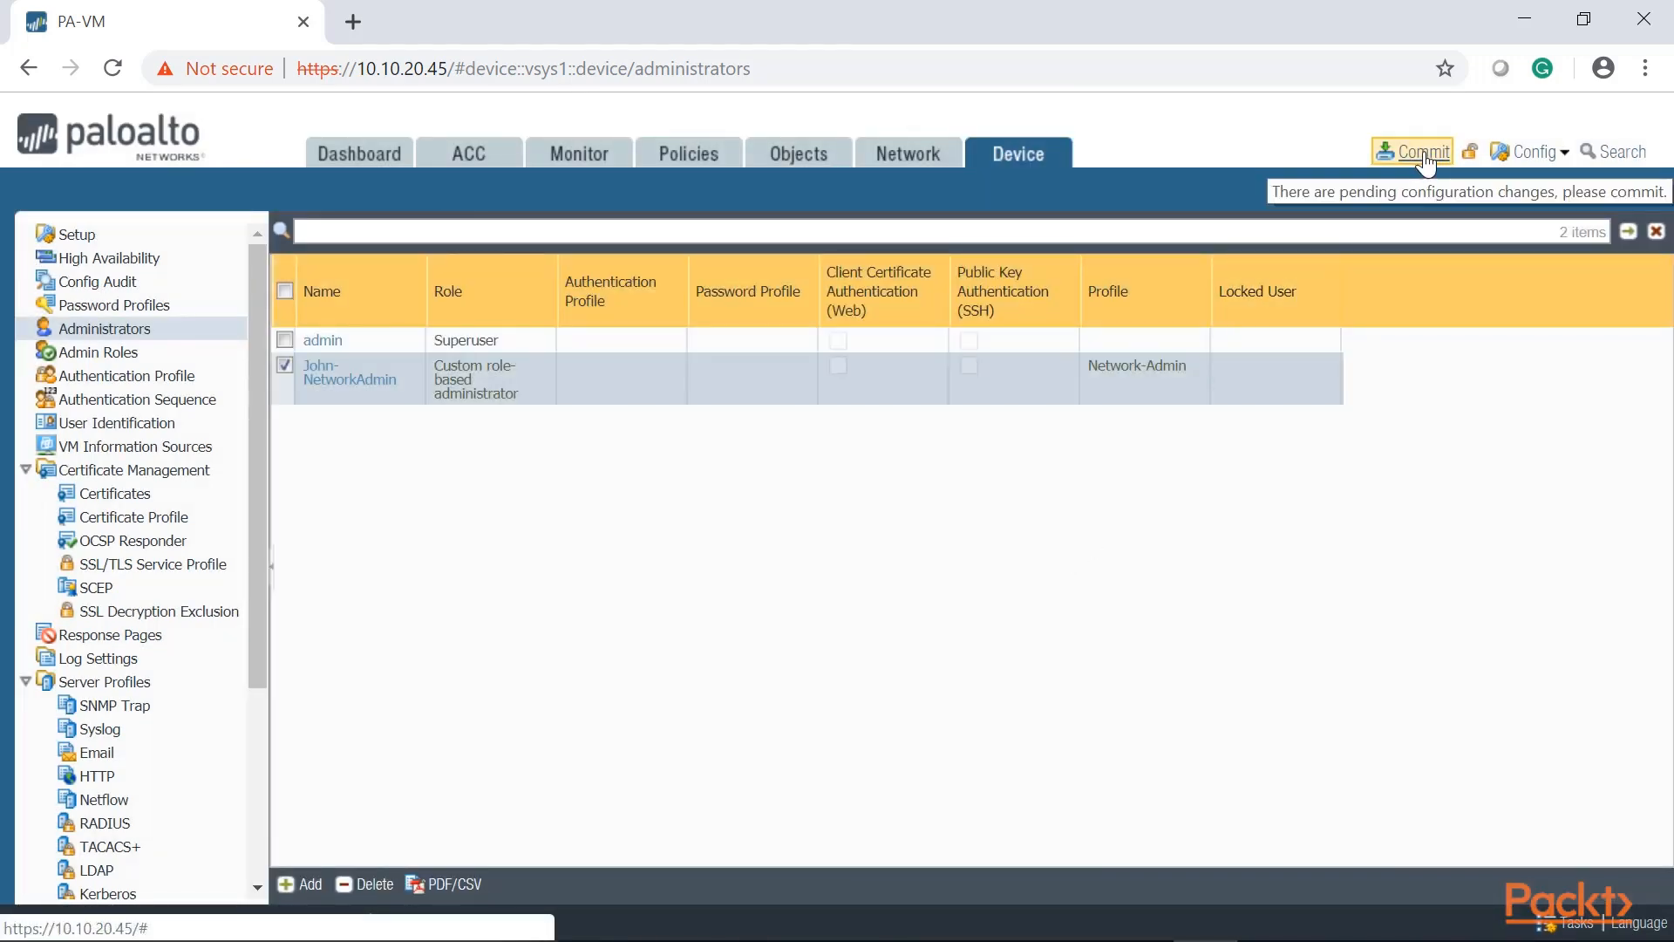
# Commit all pending configuration changes to the firewall.
pyautogui.click(1424, 157)
pyautogui.click(1074, 812)
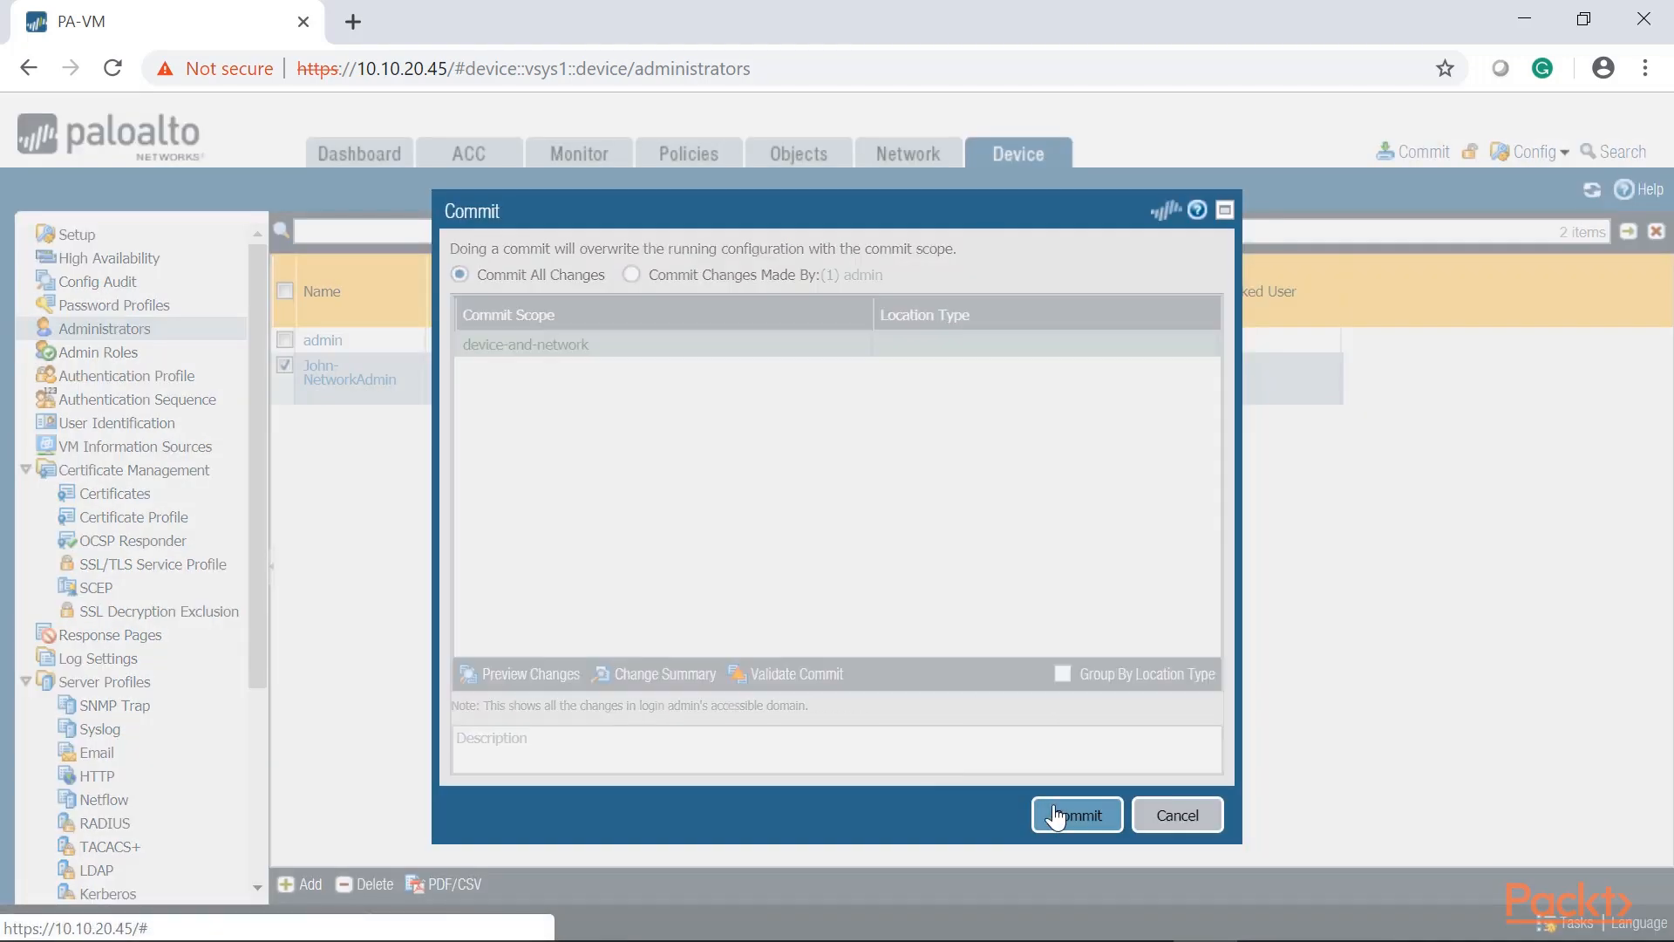